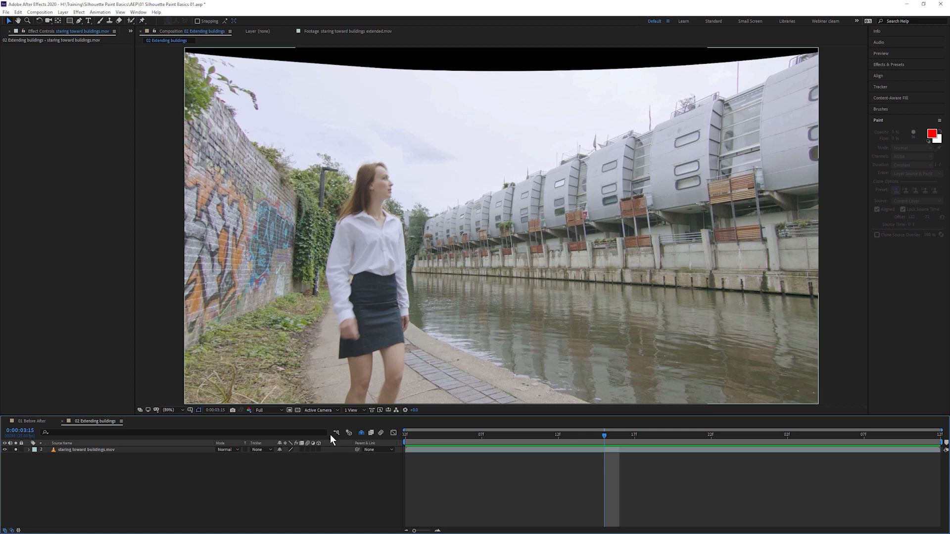
- Compare the curved canal image with the uncurved frame, then select the canal footage layer for effects
left_click(16, 450)
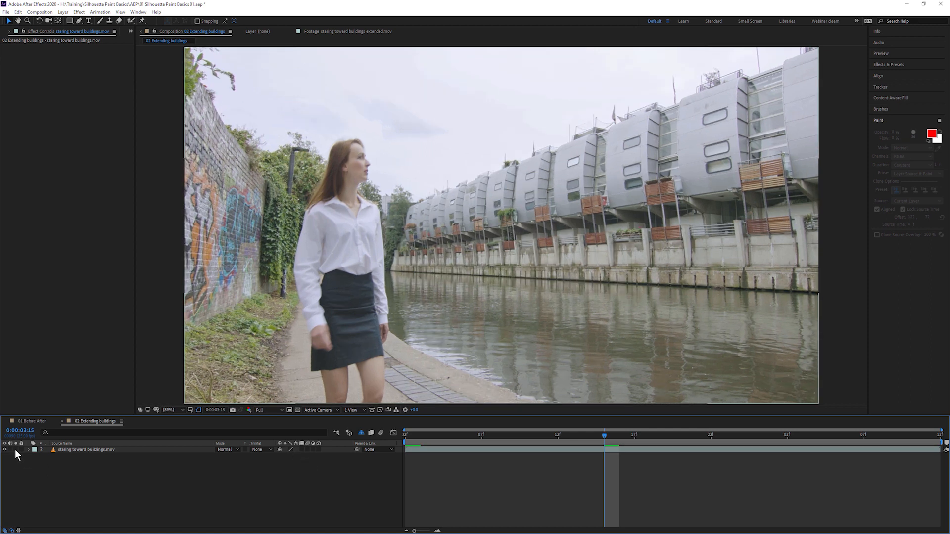
left_click(16, 450)
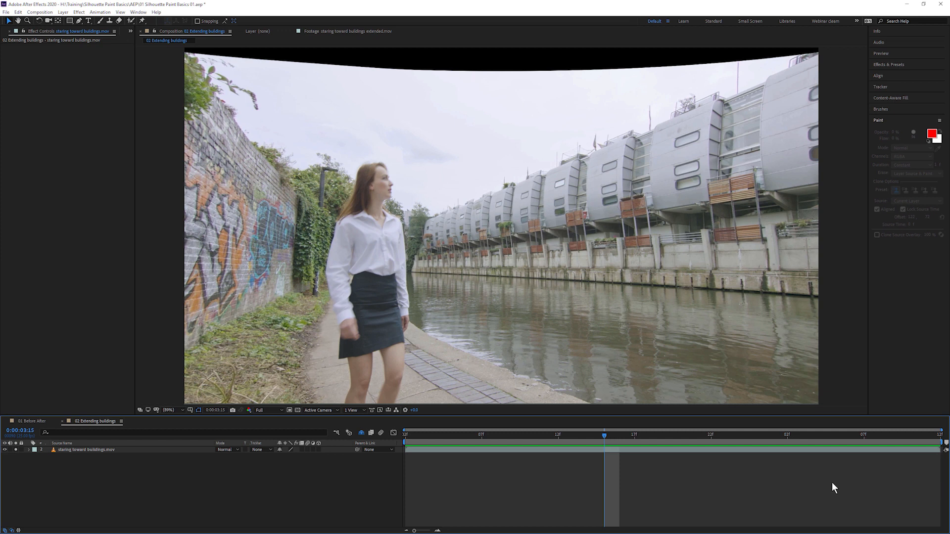
left_click(89, 453)
left_click(80, 13)
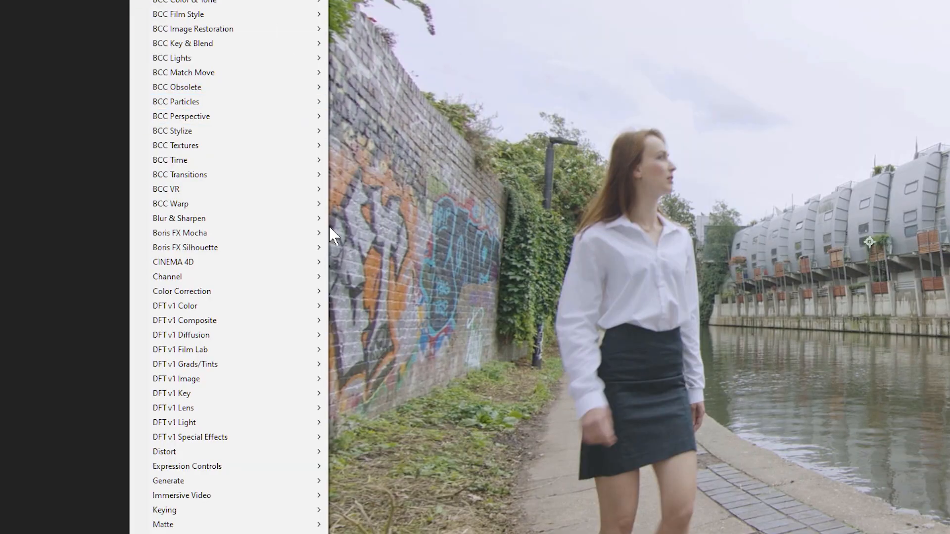
- Apply Boris FX Silhouette > Silhouette Paint to the staring toward buildings.mov layer
mouse_move(310, 249)
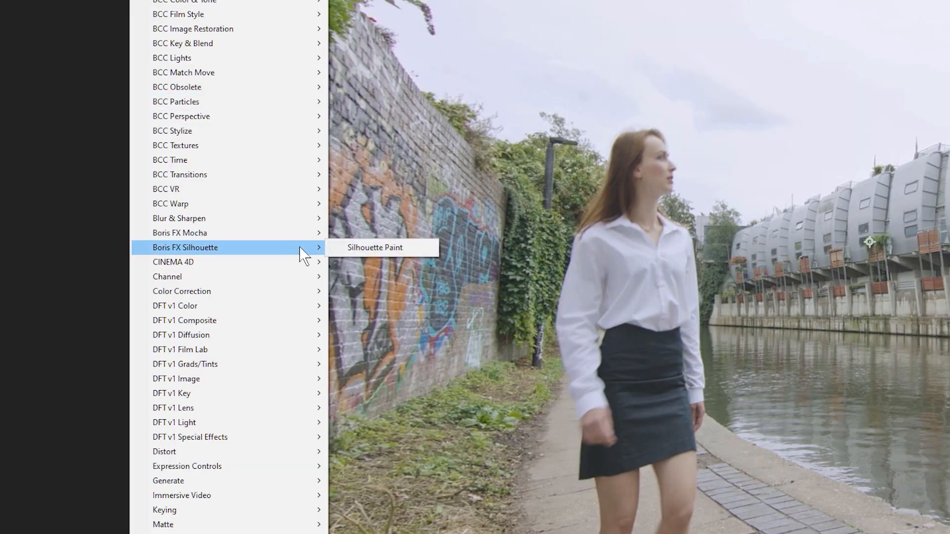
left_click(404, 248)
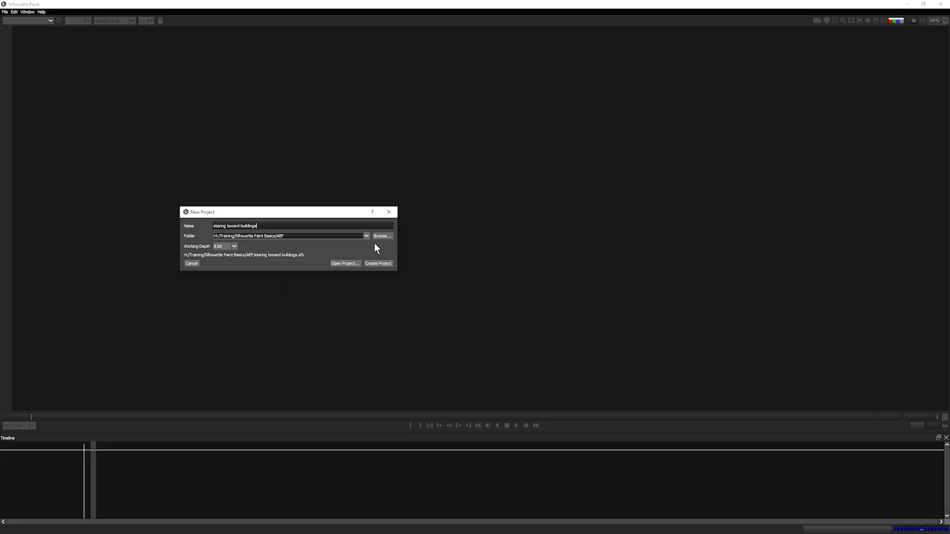
- Name the new project 'staring toward buildings EXTEND'
left_click_drag(330, 208, 484, 189)
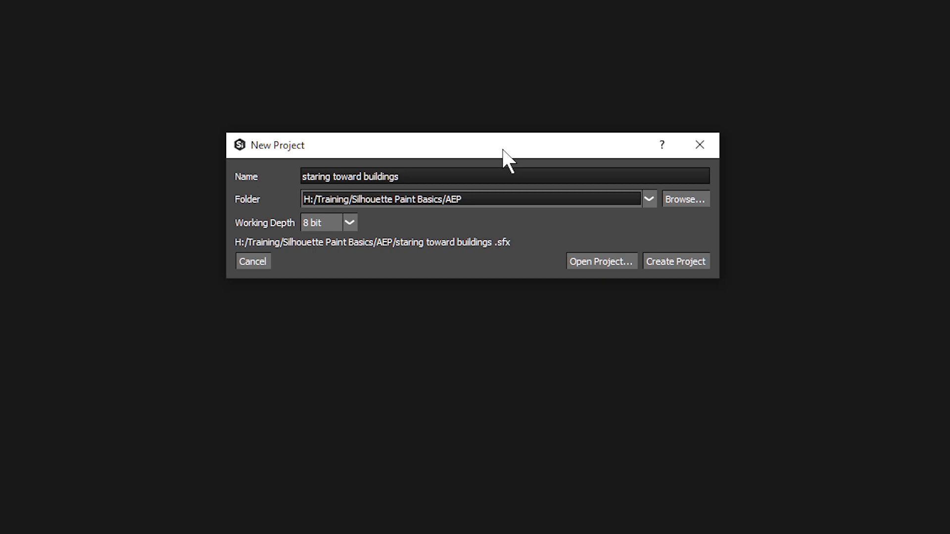
type("Ext")
key("BackSpace")
key("BackSpace")
type("XTEND")
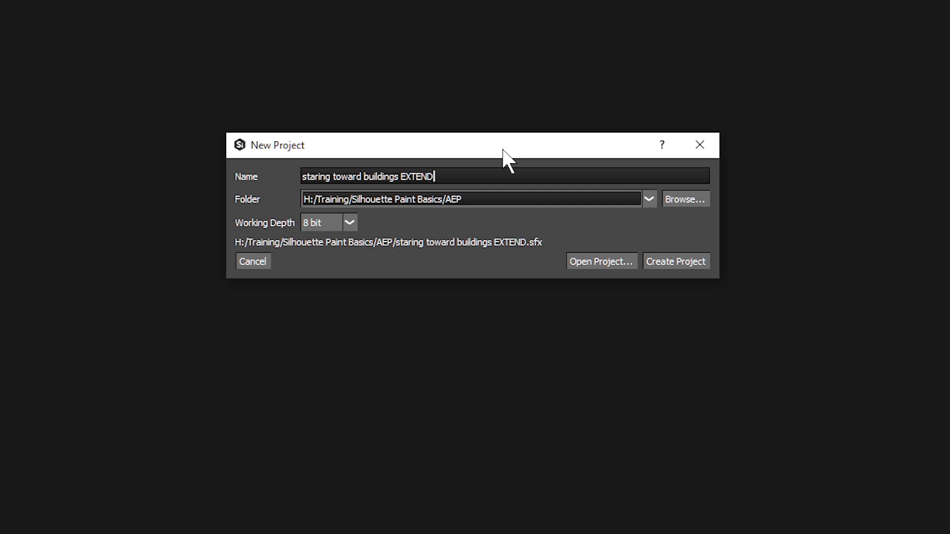
- Store the project in the Silhouette Paint folder
left_click(650, 197)
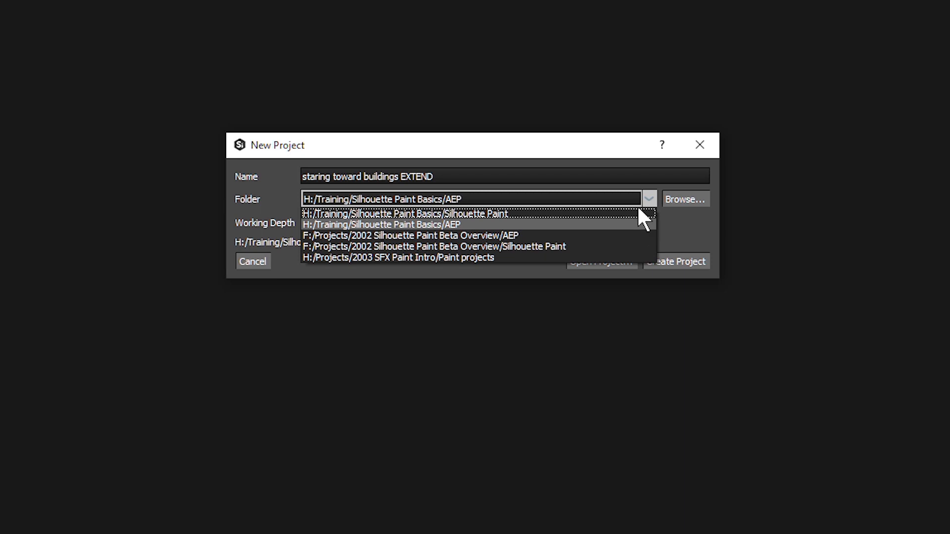
left_click(639, 220)
left_click(707, 198)
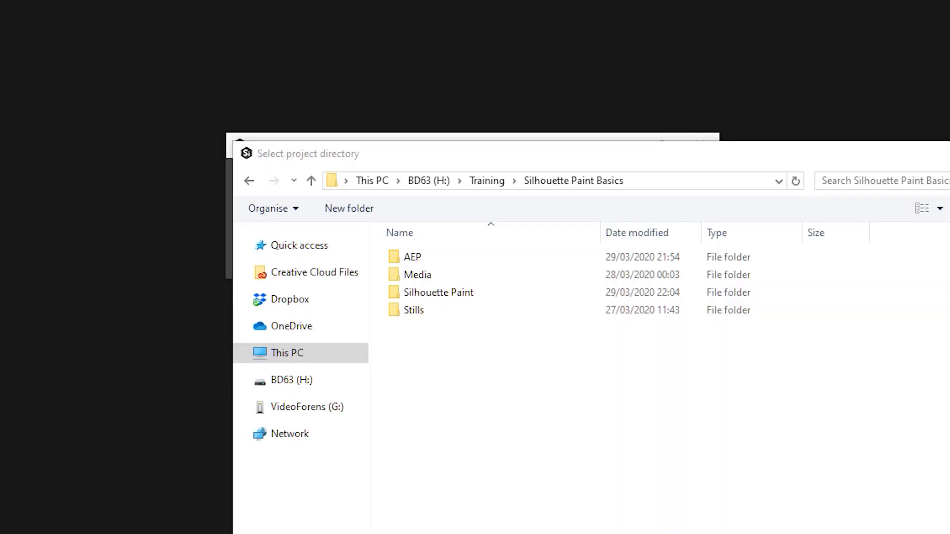
double_click(469, 297)
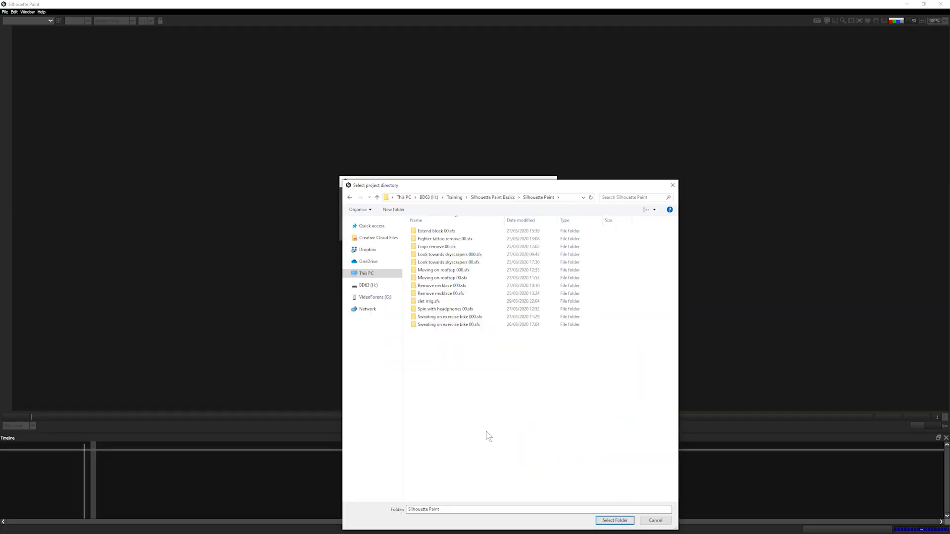
left_click(616, 520)
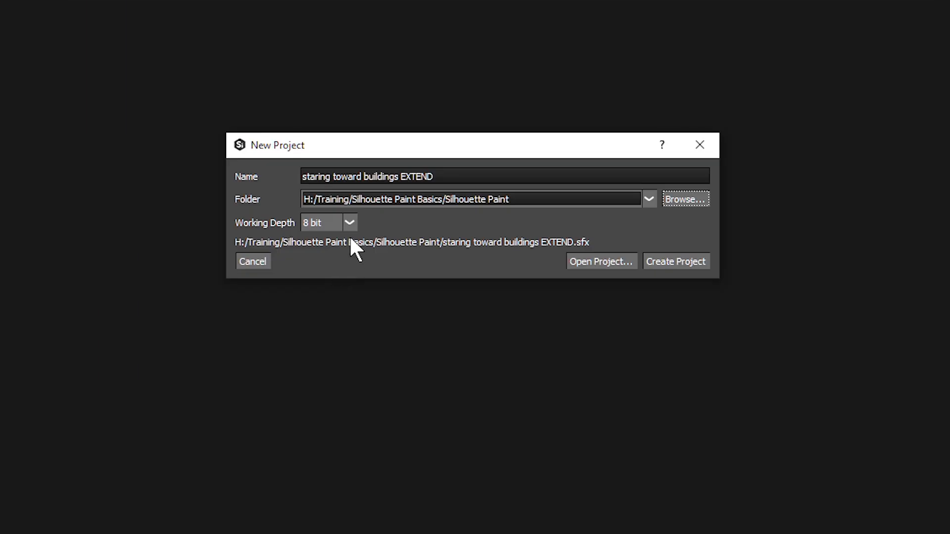
- Keep the project's working depth at 8 bit after trying Float 16
left_click(347, 224)
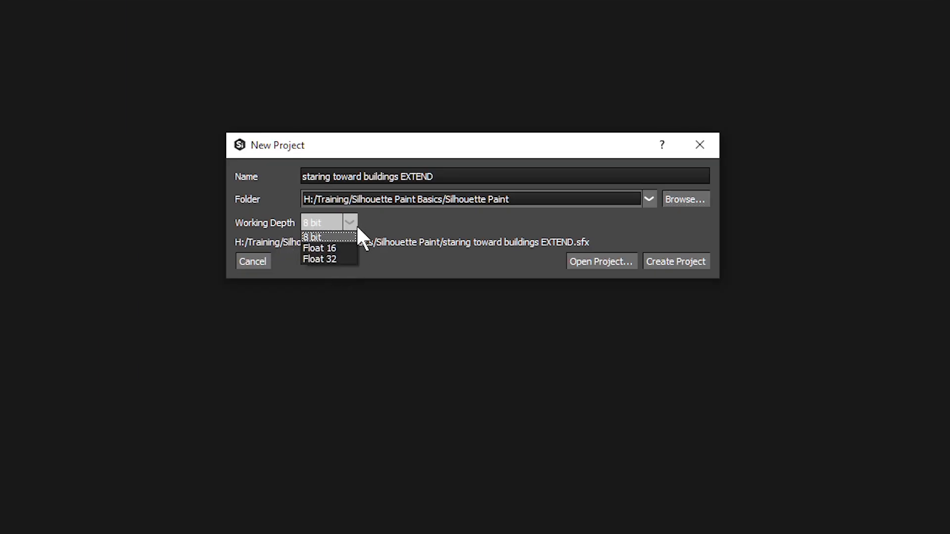
left_click(348, 248)
left_click(352, 228)
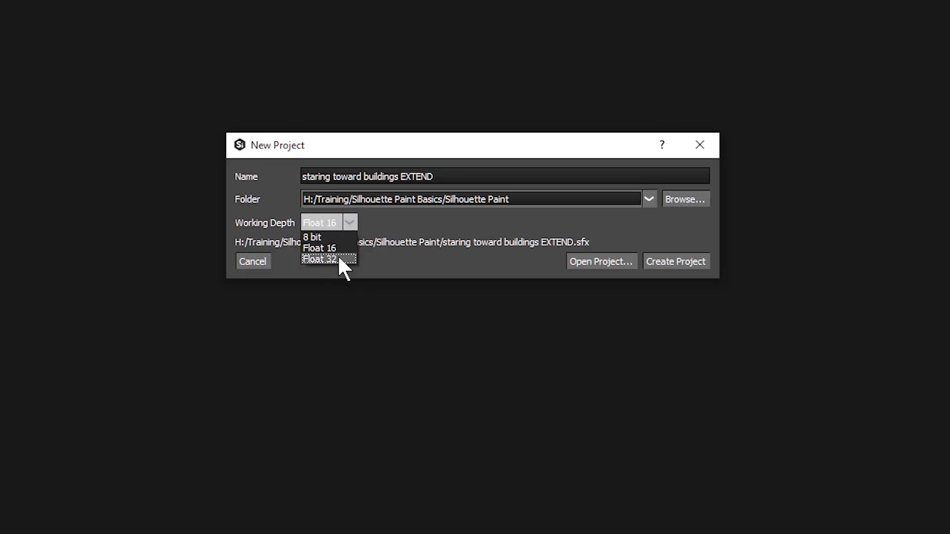
left_click(340, 236)
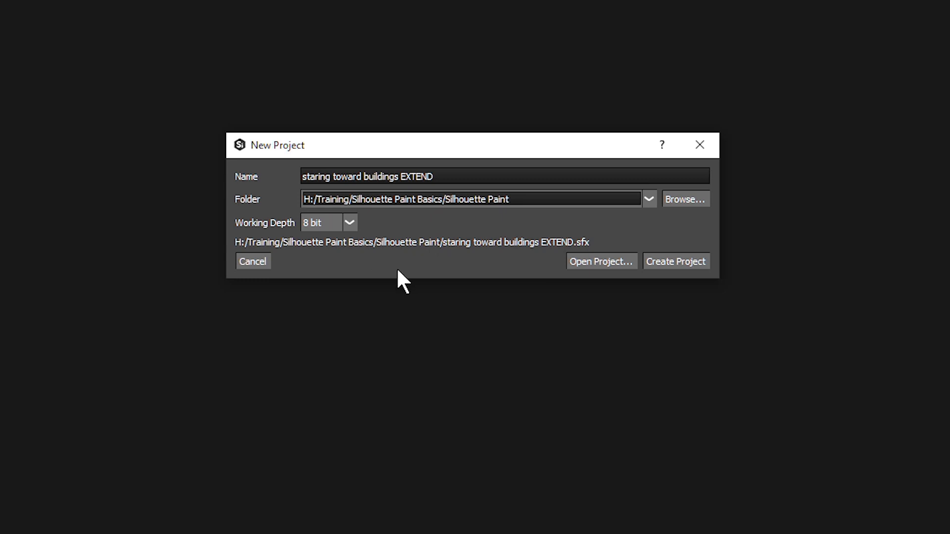
- Create the project and play through the loaded canal footage, checking first and last frames
left_click(700, 261)
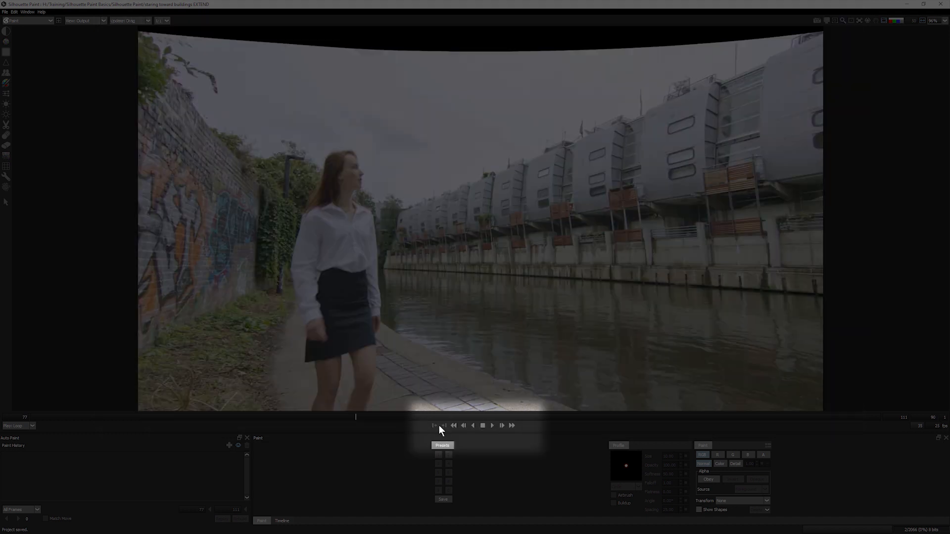
left_click(492, 426)
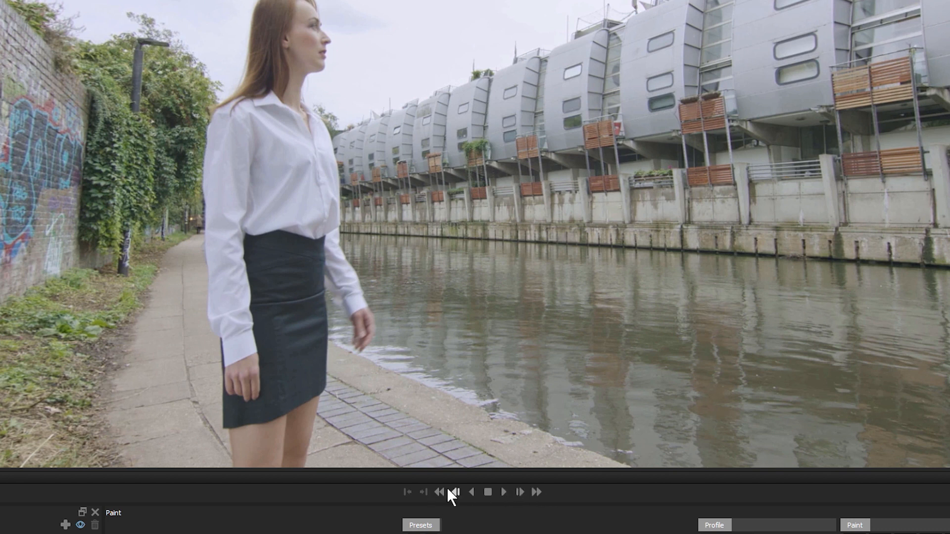
left_click(452, 492)
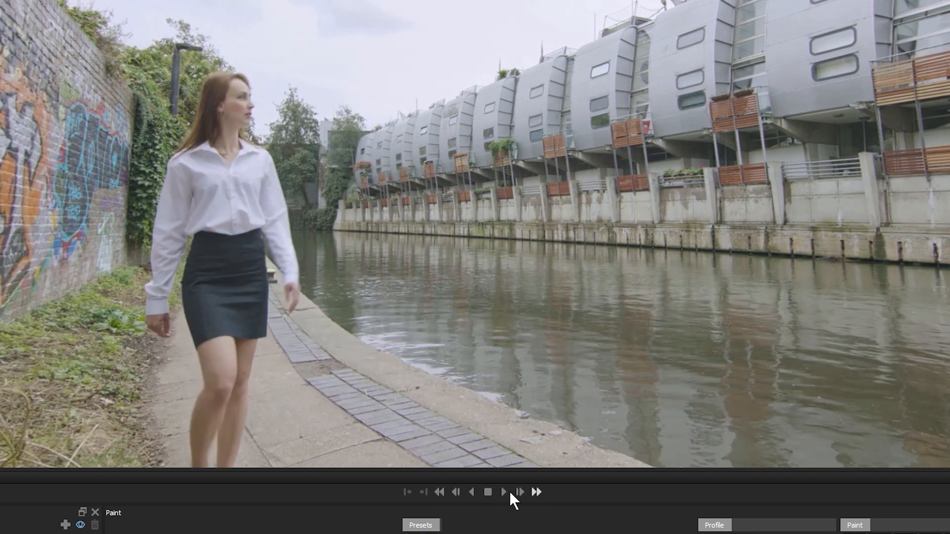
left_click(536, 492)
left_click(439, 493)
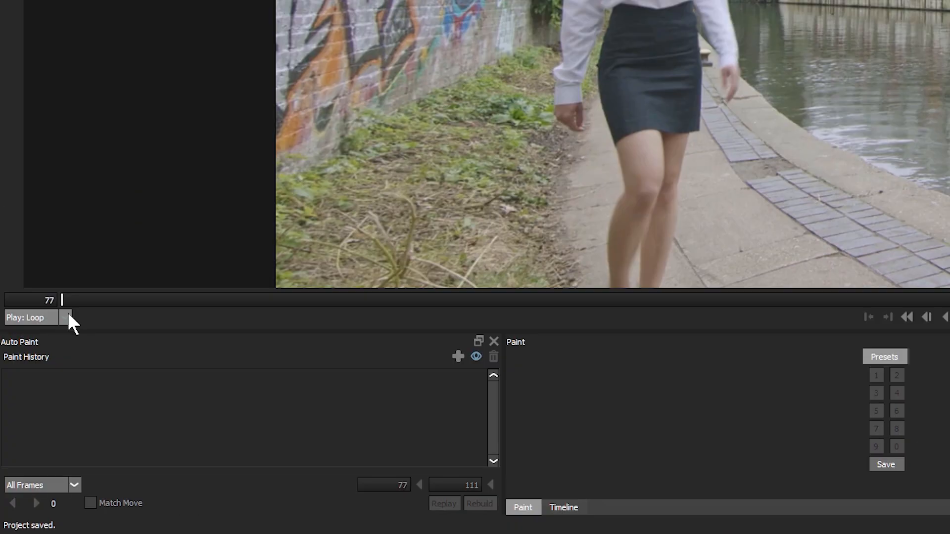
- Set the Play mode to Bounce and loop playback between frames 77 and 111
left_click(33, 426)
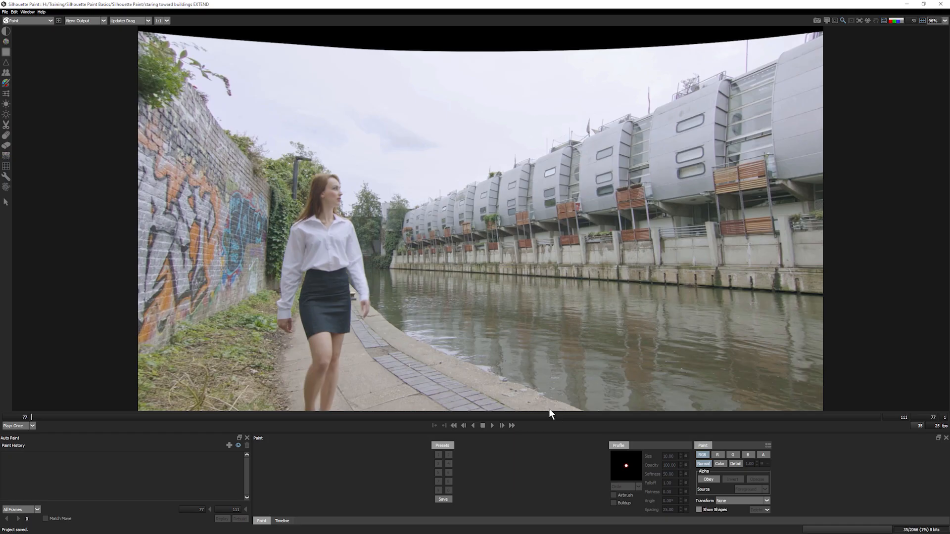
left_click(492, 426)
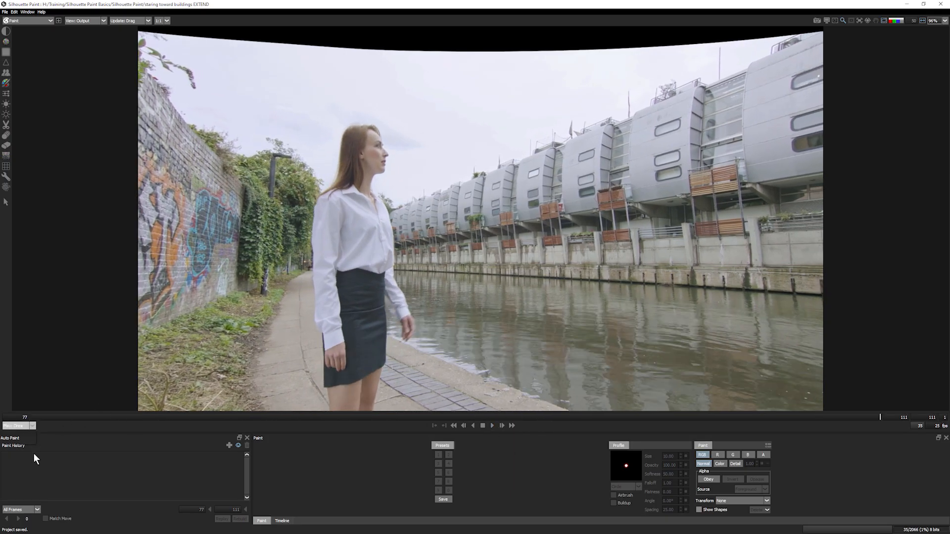
left_click(24, 438)
left_click(494, 426)
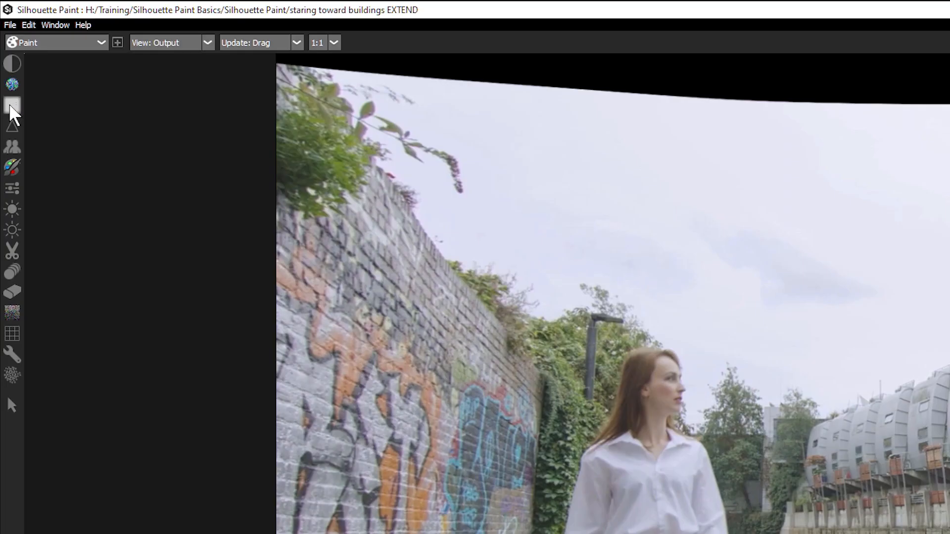
- Try the clone, colour-correct and dodge tools, then settle on solid Color painting in pure blue
left_click(12, 148)
left_click(11, 167)
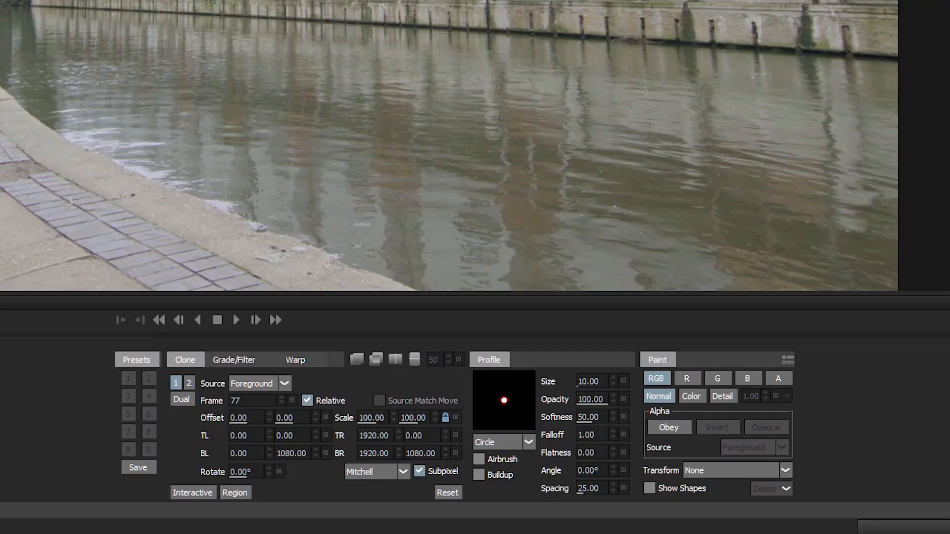
left_click(12, 168)
left_click(12, 188)
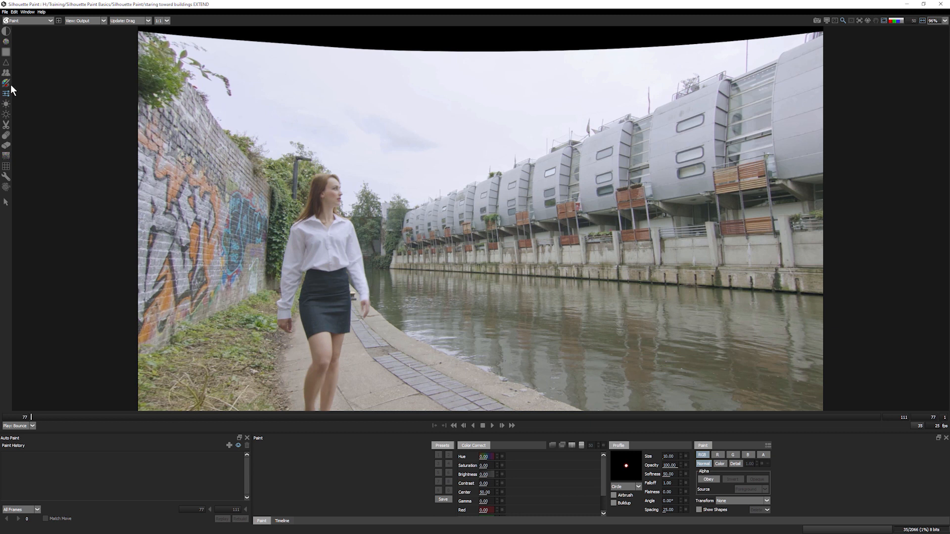
left_click(6, 84)
left_click(7, 105)
left_click(6, 85)
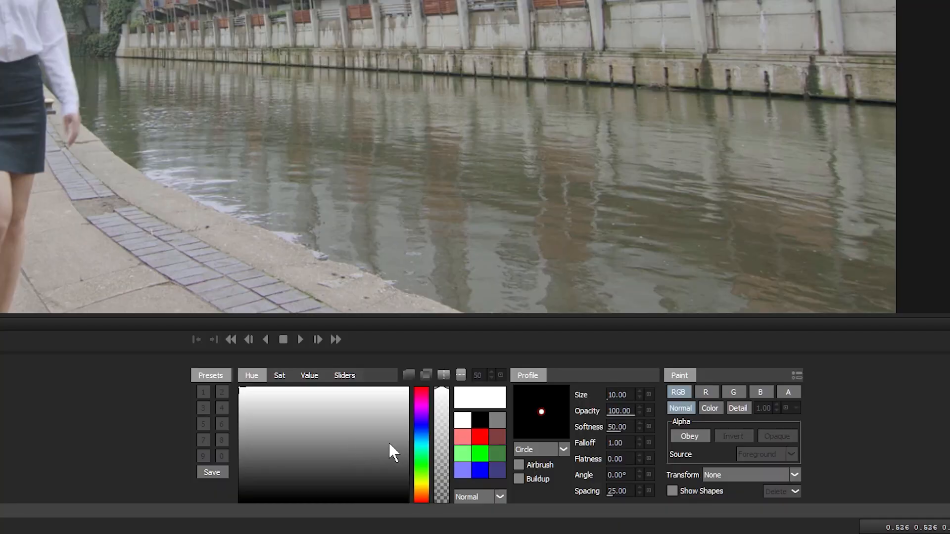
left_click(480, 470)
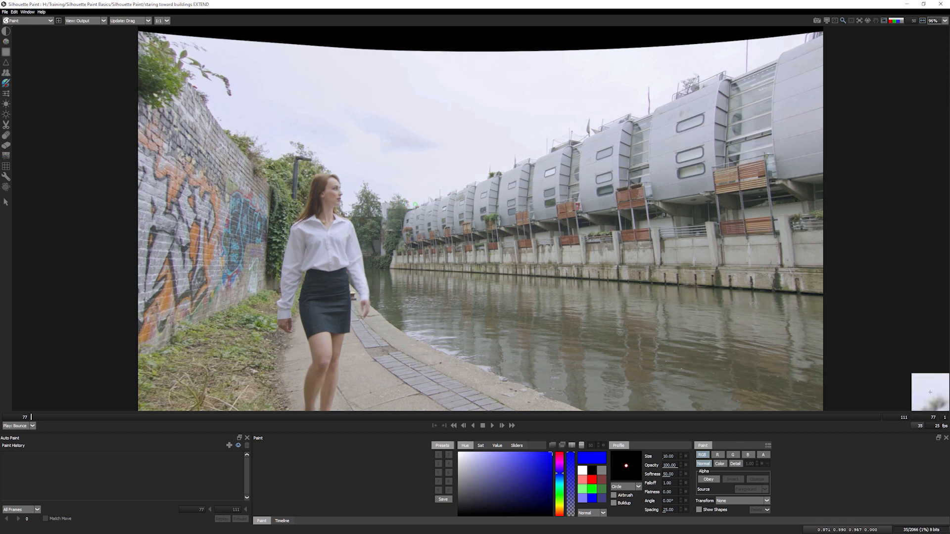
- Paint blue test strokes along the buildings' edge and rooftops, around the canal wall posts and a window
mouse_move(415, 209)
left_mouse_down()
mouse_move(417, 182)
mouse_move(637, 101)
mouse_move(784, 43)
left_mouse_up()
mouse_move(416, 182)
left_mouse_down()
mouse_move(498, 116)
mouse_move(684, 59)
left_mouse_up()
left_click_drag(752, 30, 795, 44)
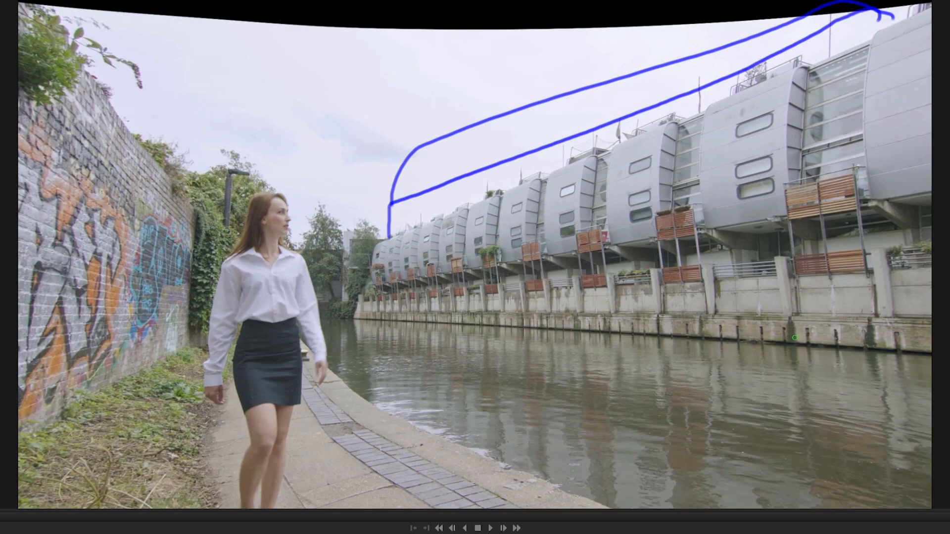
left_click_drag(868, 322, 885, 319)
left_click_drag(812, 323, 769, 323)
left_click_drag(711, 312, 703, 329)
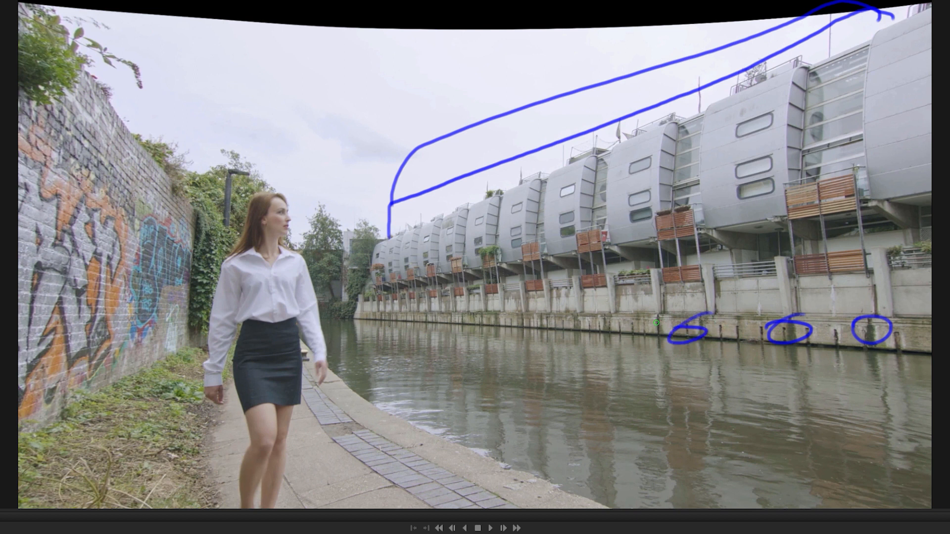
mouse_move(728, 275)
left_mouse_down()
mouse_move(707, 295)
mouse_move(621, 296)
left_mouse_up()
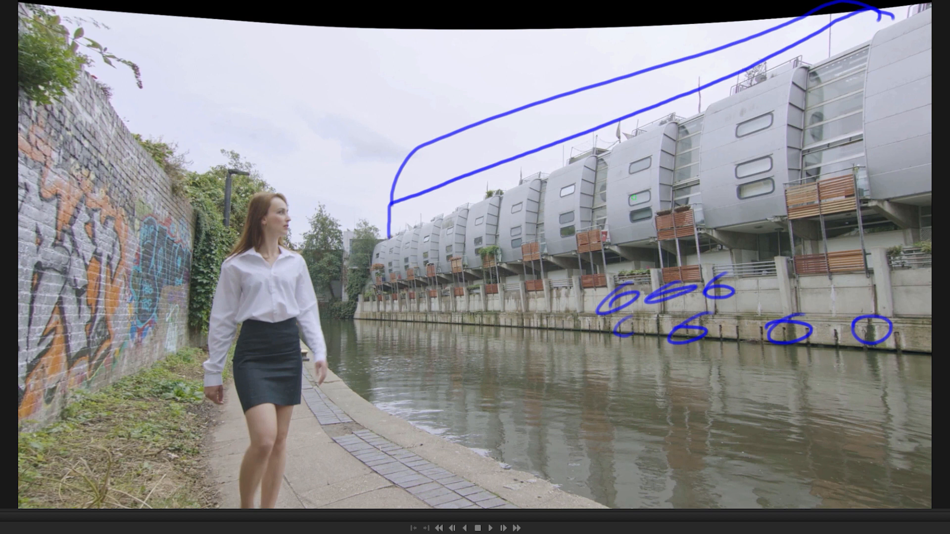
left_click_drag(562, 225, 591, 217)
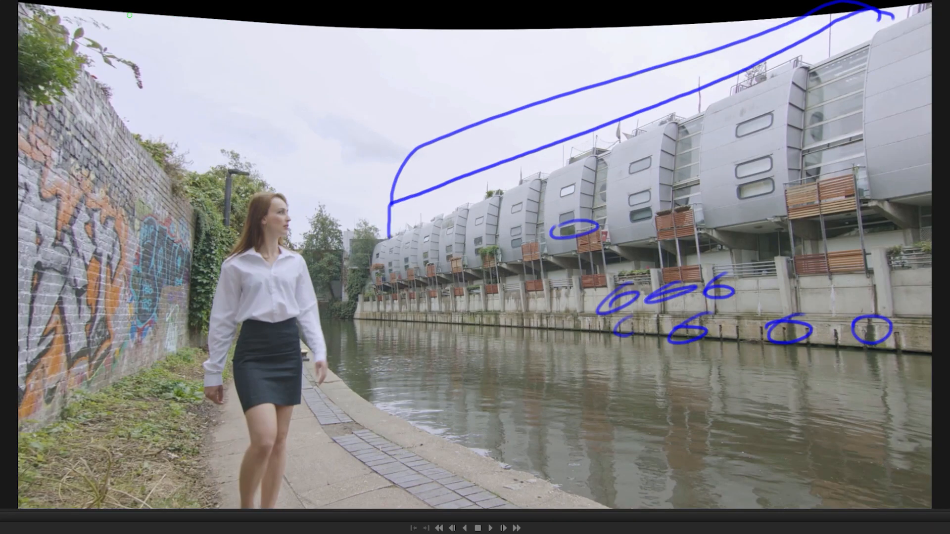
- Scribble red over the black top band and sky, then undo it and most blue strokes
left_click_drag(239, 42, 675, 42)
mouse_move(734, 17)
left_mouse_down()
mouse_move(213, 34)
mouse_move(251, 99)
mouse_move(378, 109)
mouse_move(308, 164)
mouse_move(226, 63)
mouse_move(146, 24)
mouse_move(563, 37)
mouse_move(627, 57)
mouse_move(658, 79)
left_mouse_up()
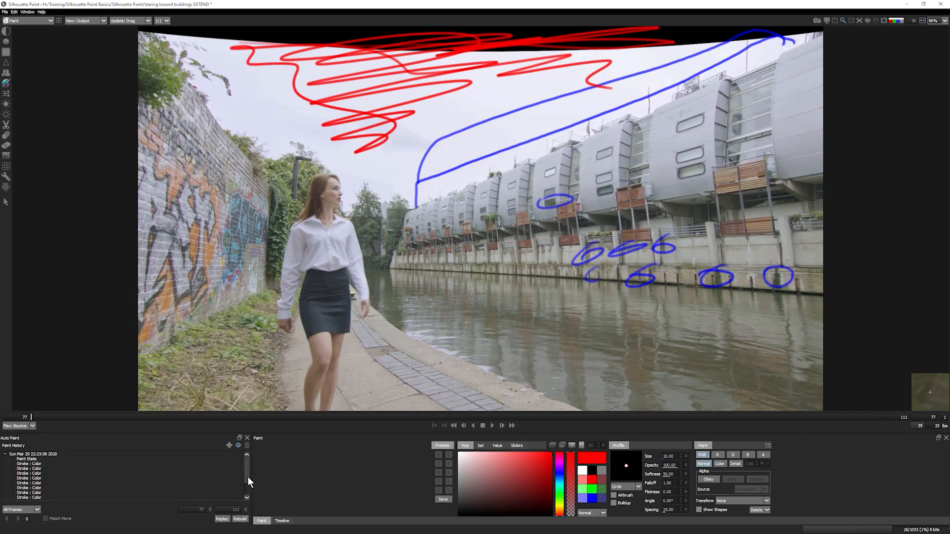
left_click_drag(248, 473, 248, 495)
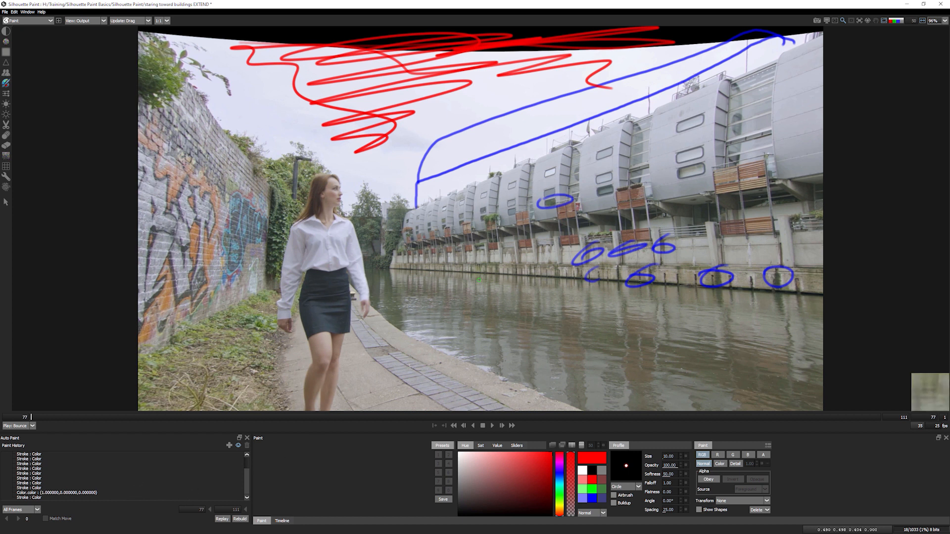
key("ctrl+z")
key("ctrl+z")
key("ctrl+z")
key("ctrl+z")
key("ctrl+z")
key("ctrl+z")
key("ctrl+z")
key("ctrl+z")
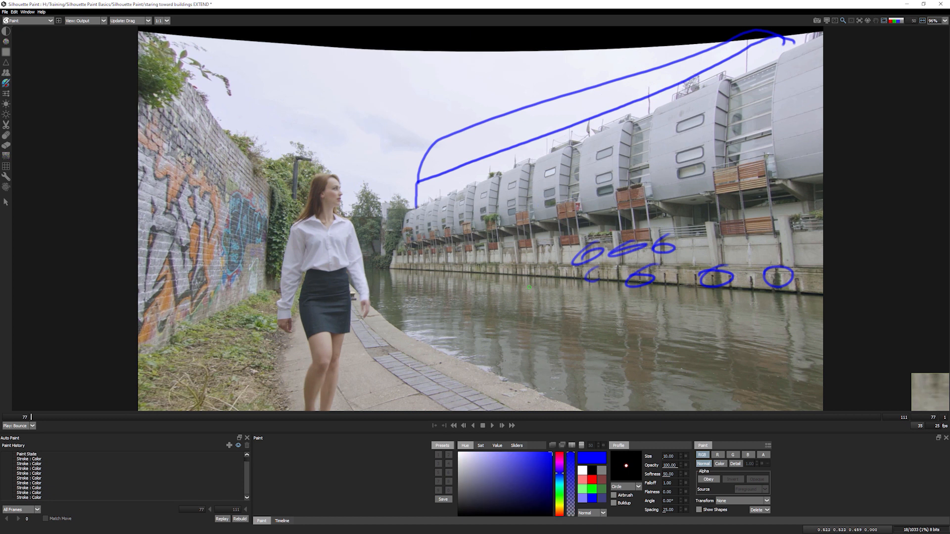
key("ctrl+z")
key("ctrl+z")
key("ctrl+z")
key("ctrl+z")
key("ctrl+z")
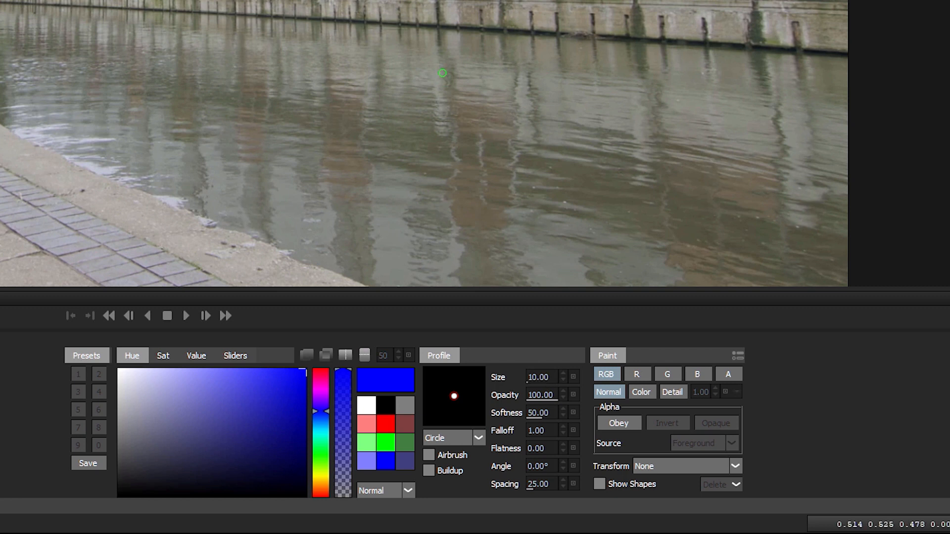
- Set brush Size 51 and Opacity 37, then paint a faint blue stroke across the sky
mouse_move(533, 377)
left_mouse_down()
mouse_move(567, 377)
mouse_move(570, 355)
left_mouse_up()
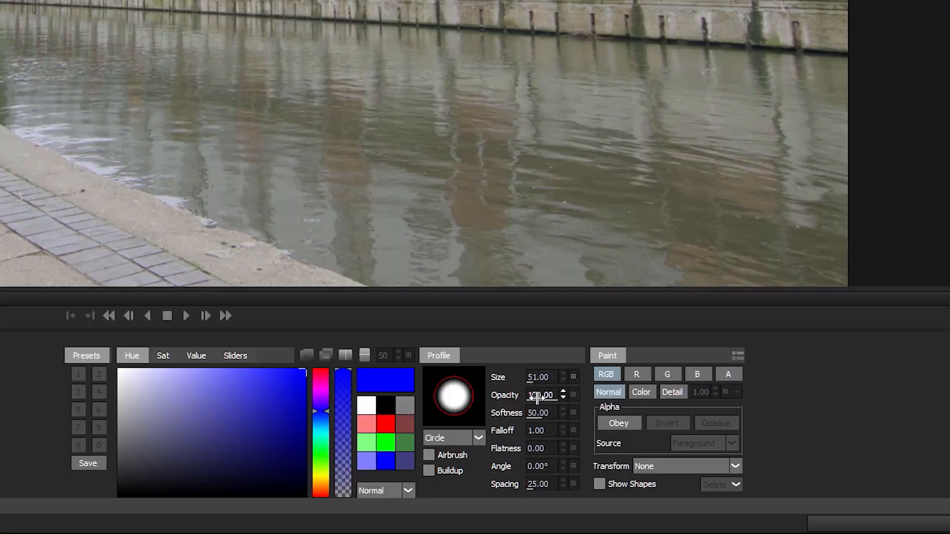
left_click_drag(668, 465, 622, 466)
mouse_move(445, 396)
left_mouse_down()
mouse_move(557, 391)
mouse_move(466, 393)
mouse_move(509, 394)
left_mouse_up()
left_click_drag(37, 0, 229, 0)
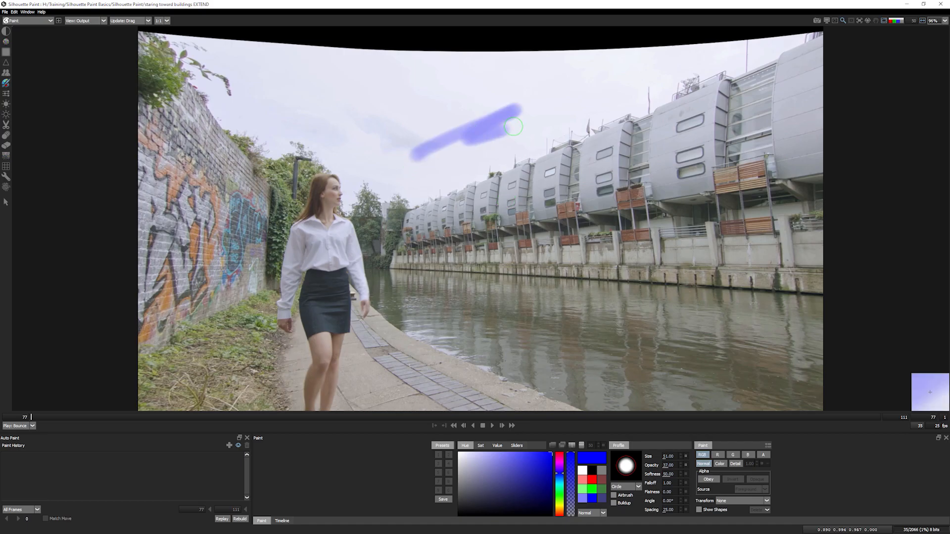
left_click_drag(514, 127, 559, 123)
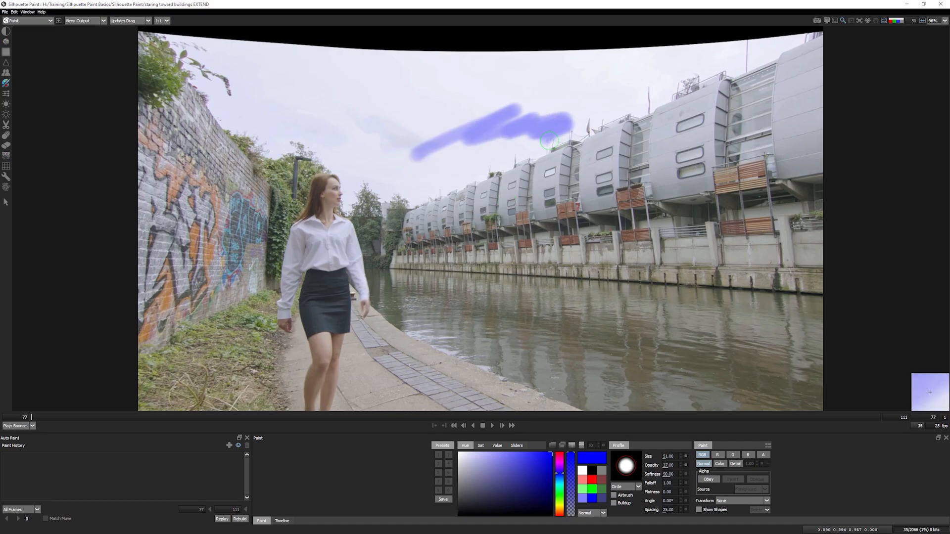
- Paint solid blue over the buildings, then a wavy stroke over the water with Flatness 46, Falloff 10
mouse_move(438, 218)
left_mouse_down()
mouse_move(550, 197)
mouse_move(644, 212)
left_mouse_up()
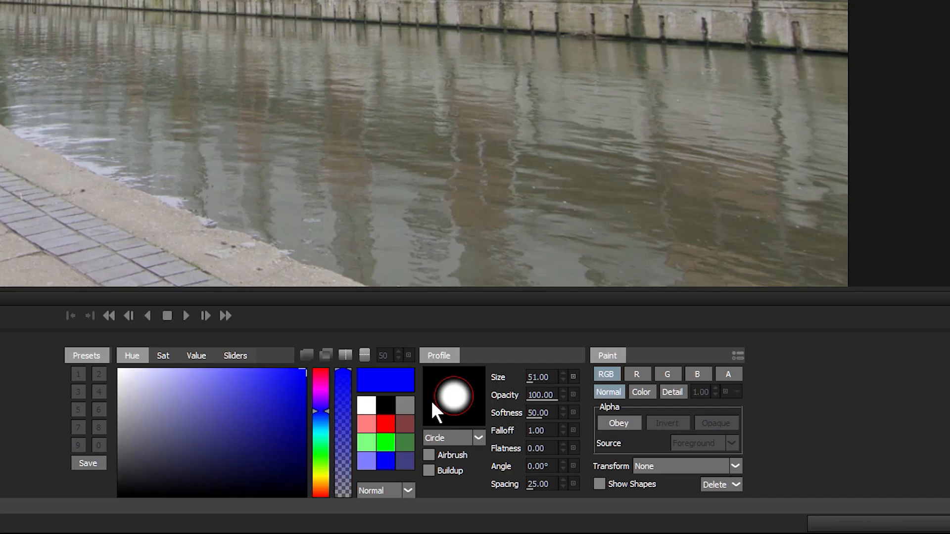
mouse_move(534, 450)
left_mouse_down()
mouse_move(596, 462)
mouse_move(587, 461)
left_mouse_up()
left_click_drag(526, 433, 587, 431)
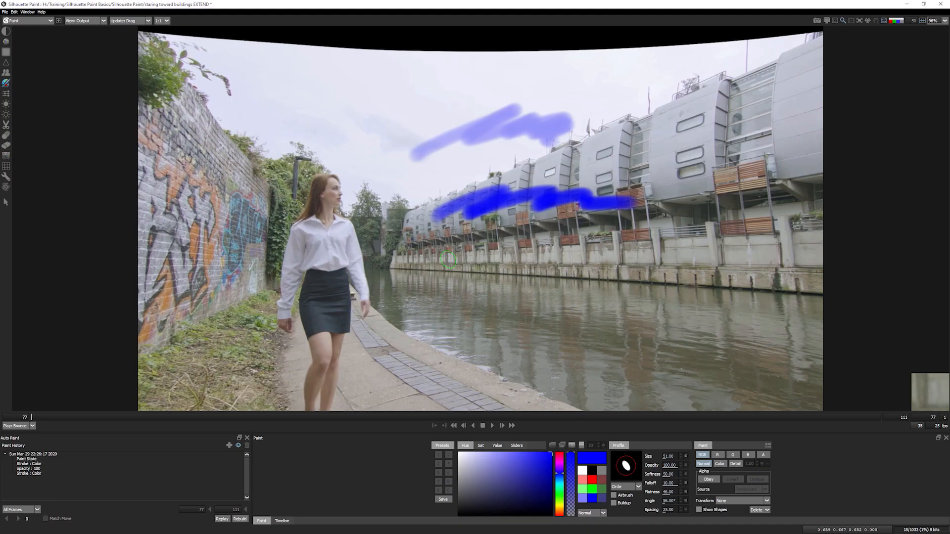
mouse_move(417, 304)
left_mouse_down()
mouse_move(573, 328)
mouse_move(665, 324)
mouse_move(757, 342)
left_mouse_up()
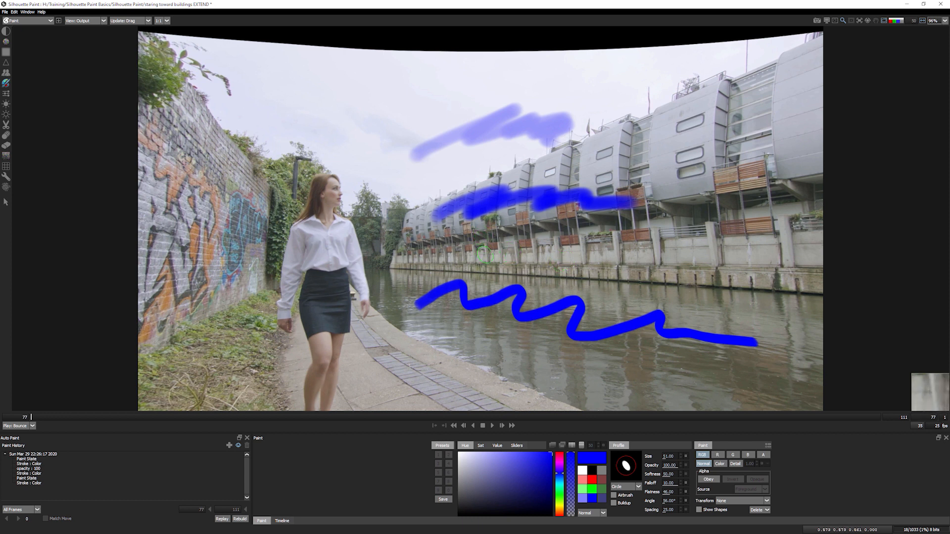
- Try brush sizes 174 and 50 and hard versus very soft edges, then paint across the upper sky
mouse_move(481, 254)
left_mouse_down()
mouse_move(533, 251)
mouse_move(494, 252)
mouse_move(534, 248)
mouse_move(517, 249)
mouse_move(534, 237)
mouse_move(619, 263)
mouse_move(705, 265)
left_mouse_up()
left_click_drag(443, 198, 409, 183)
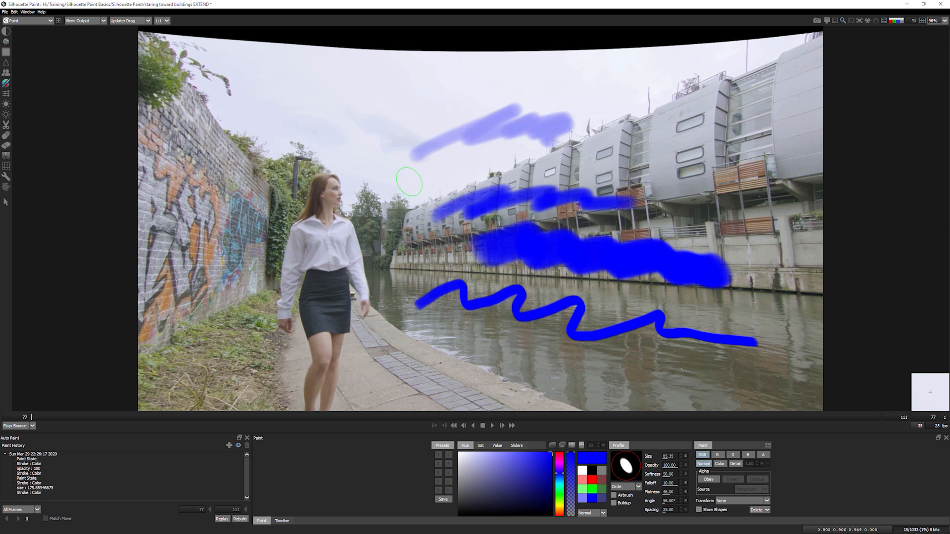
left_click_drag(422, 185, 370, 188)
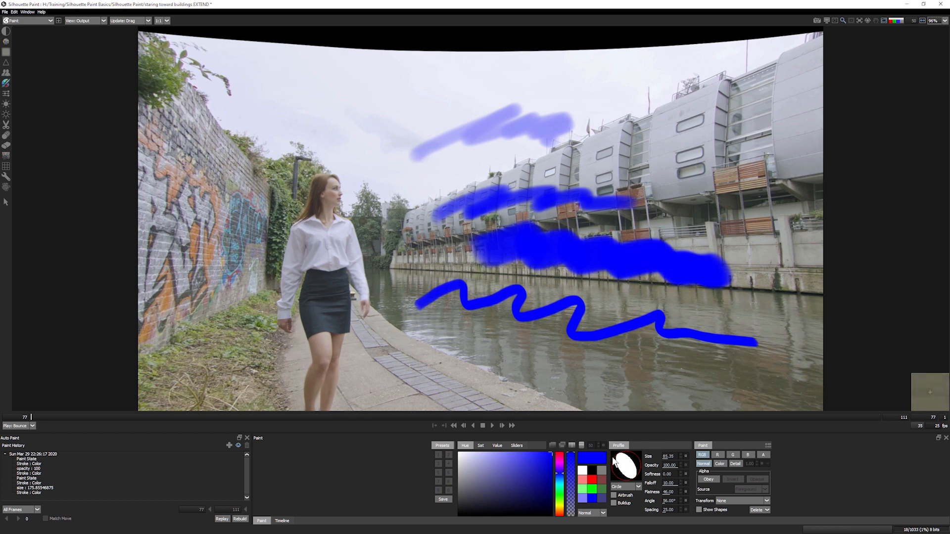
mouse_move(414, 194)
left_mouse_down()
mouse_move(388, 190)
mouse_move(425, 191)
mouse_move(391, 178)
mouse_move(453, 185)
mouse_move(631, 154)
left_mouse_up()
left_click_drag(376, 97, 697, 90)
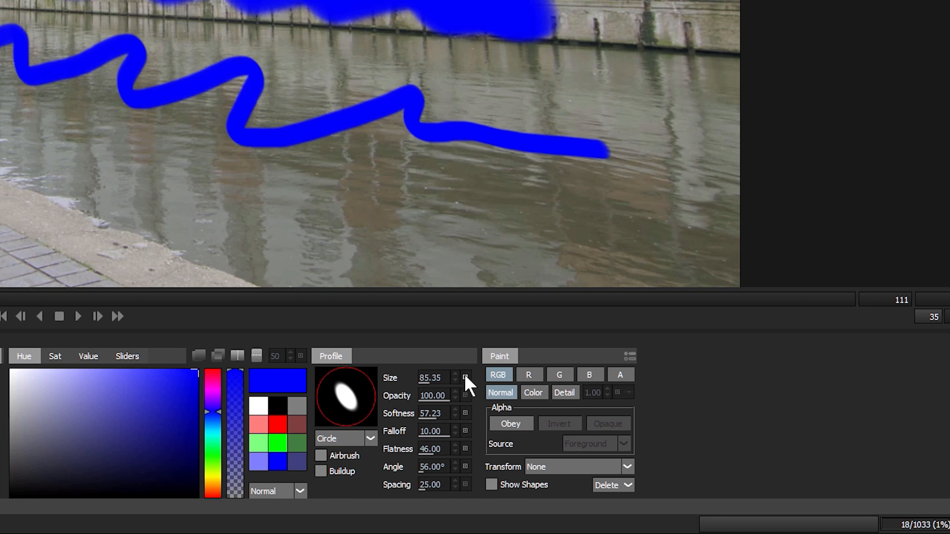
- Reset Size, Softness and Angle to defaults, paint a thin wavy stroke, then undo all strokes
left_click(465, 377)
left_click(465, 413)
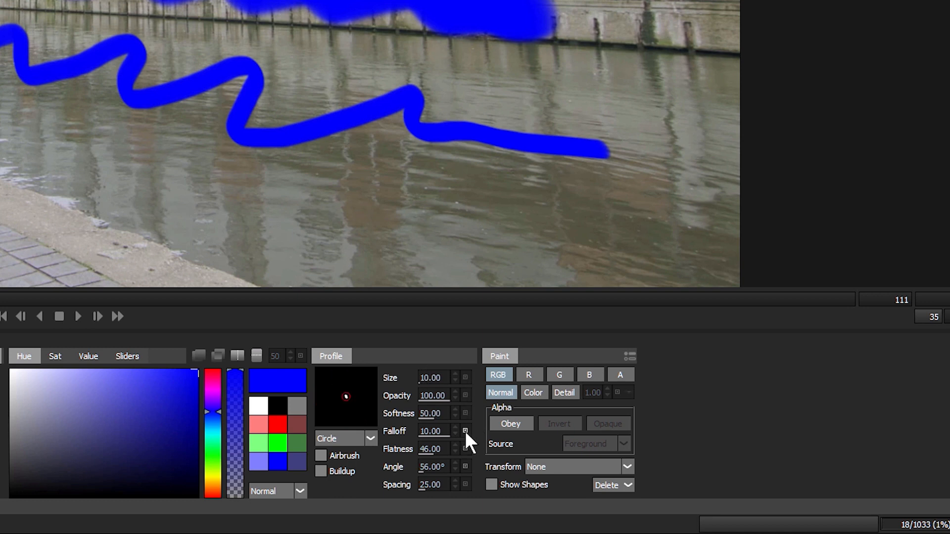
left_click(466, 467)
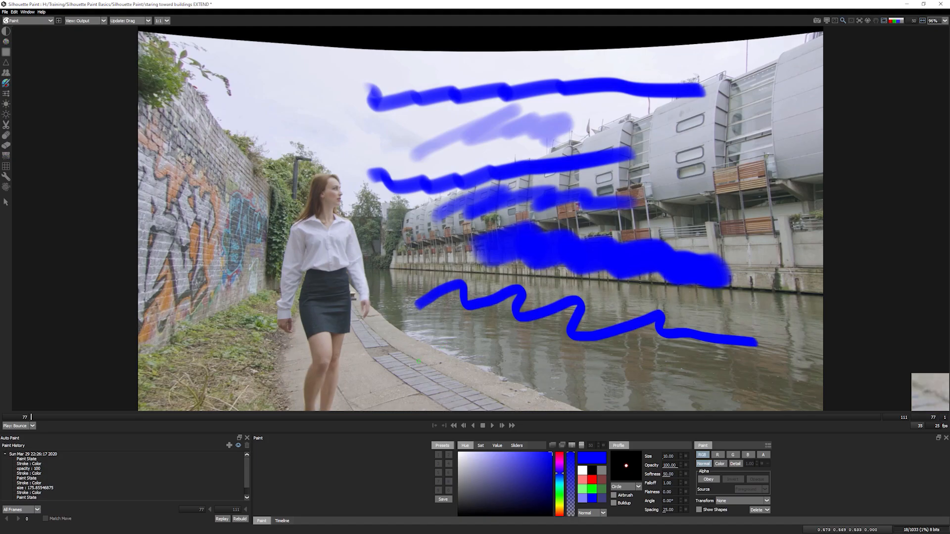
left_click_drag(414, 356, 658, 370)
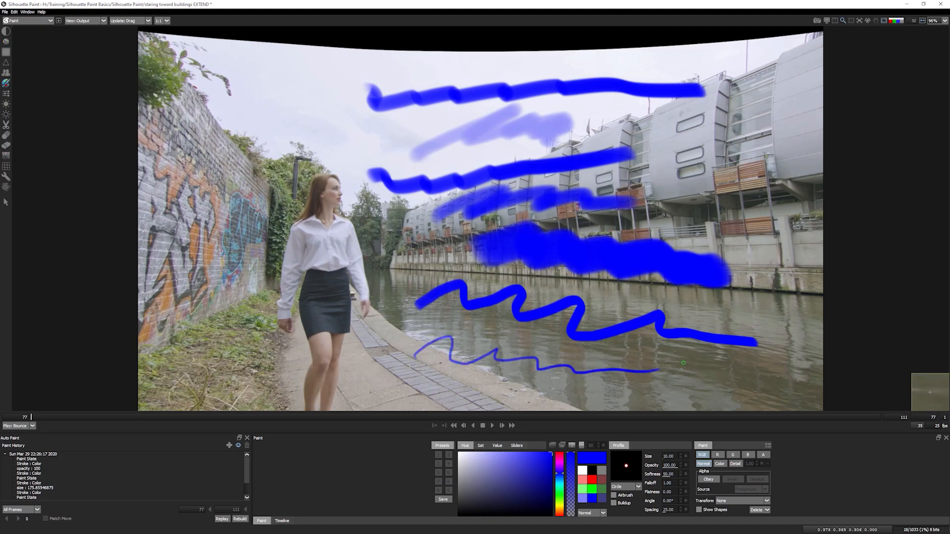
key("ctrl+z")
key("ctrl+z")
key("ctrl+z")
key("ctrl+z")
key("ctrl+z")
key("ctrl+z")
key("ctrl+z")
key("ctrl+z")
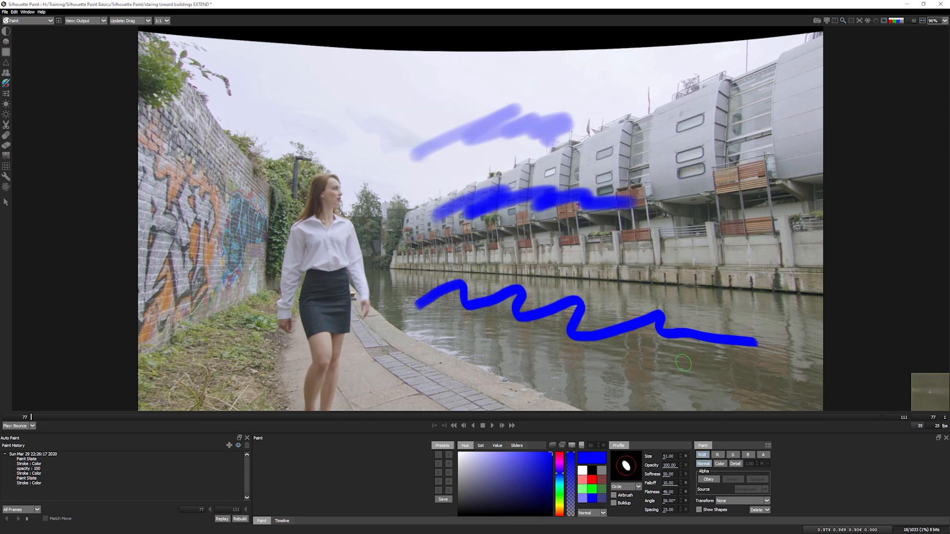
key("ctrl+z")
key("ctrl+z")
key("ctrl+z")
key("ctrl+z")
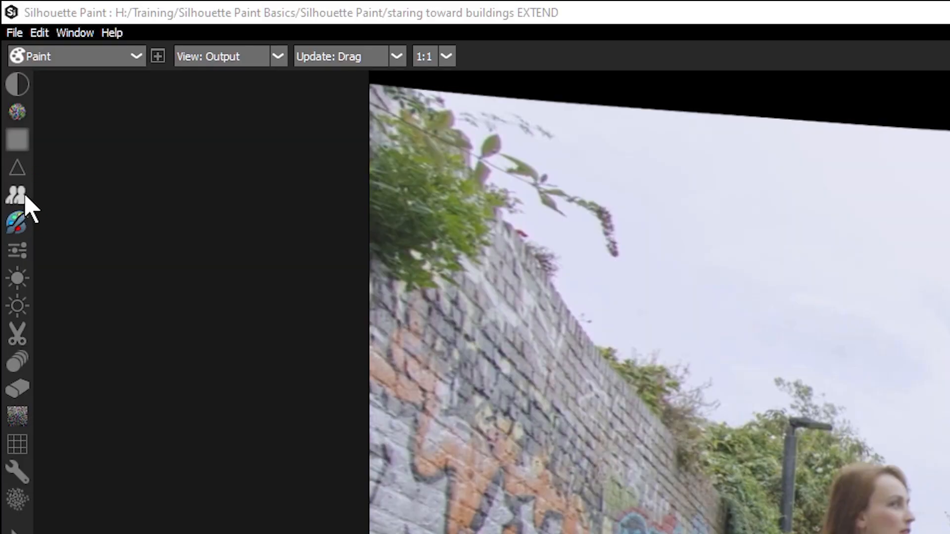
- Switch to the Clone brush, clone the woman's head beside her, then undo it
left_click(20, 198)
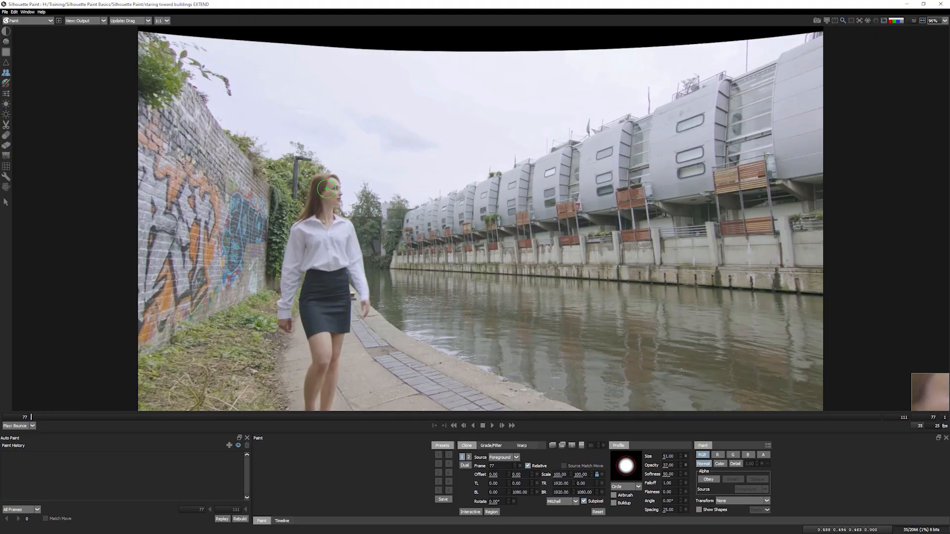
left_click_drag(327, 189, 397, 185)
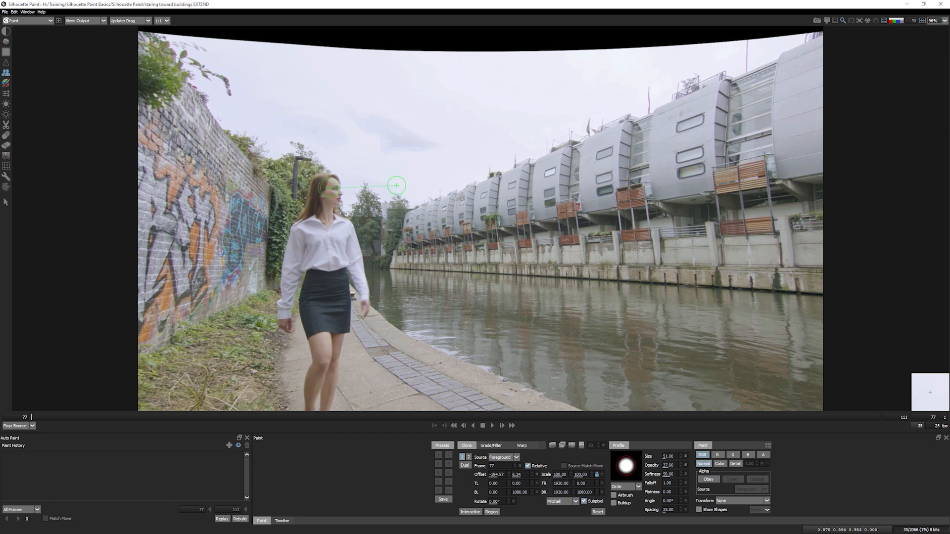
mouse_move(398, 186)
left_mouse_down()
mouse_move(406, 189)
mouse_move(388, 191)
mouse_move(391, 198)
mouse_move(416, 208)
mouse_move(389, 228)
mouse_move(418, 257)
mouse_move(398, 267)
left_mouse_up()
key("ctrl+z")
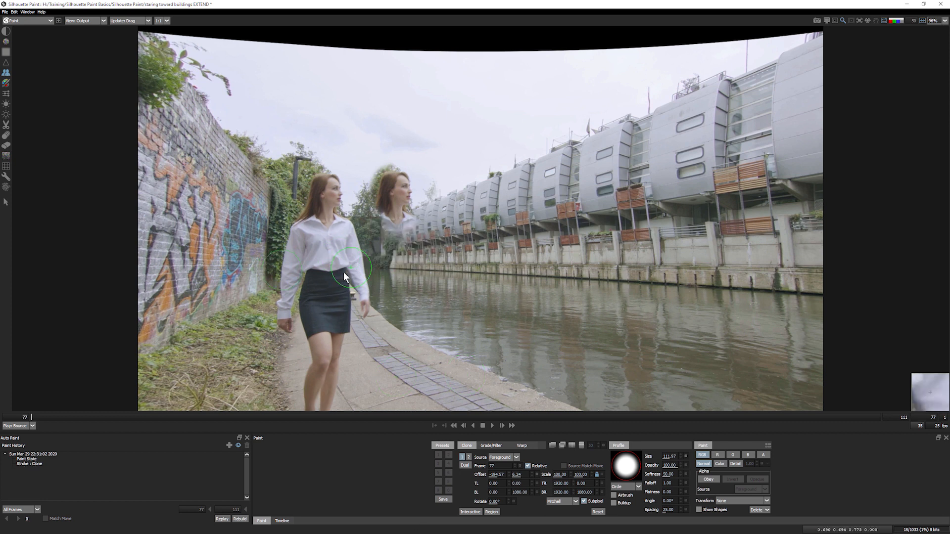
key("ctrl+z")
- Clone the woman's head into the sky, undo it, and shrink the clone brush to about 30
mouse_move(326, 193)
left_mouse_down()
mouse_move(452, 126)
mouse_move(440, 127)
mouse_move(428, 139)
mouse_move(455, 140)
mouse_move(442, 119)
mouse_move(449, 114)
mouse_move(441, 163)
left_mouse_up()
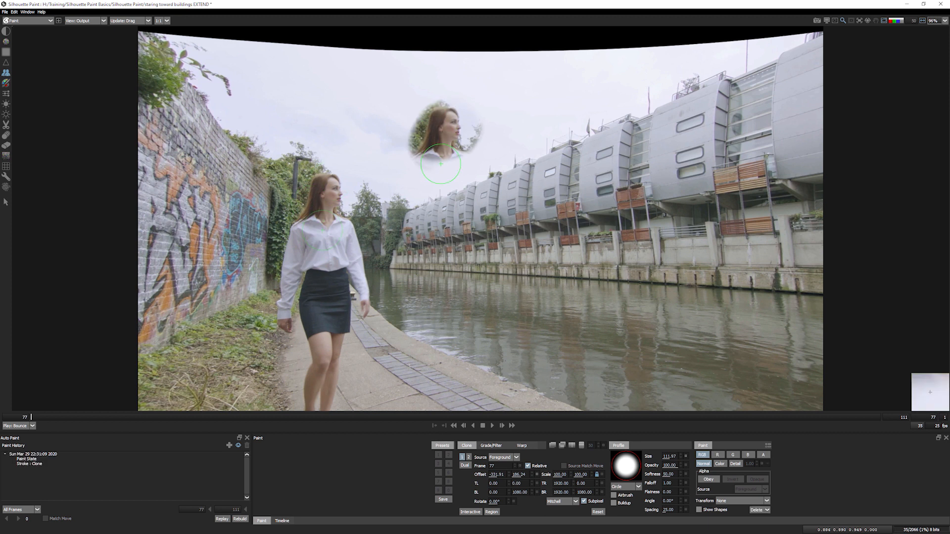
key("ctrl+z")
mouse_move(685, 260)
left_mouse_down()
mouse_move(655, 263)
mouse_move(655, 249)
mouse_move(637, 250)
left_mouse_up()
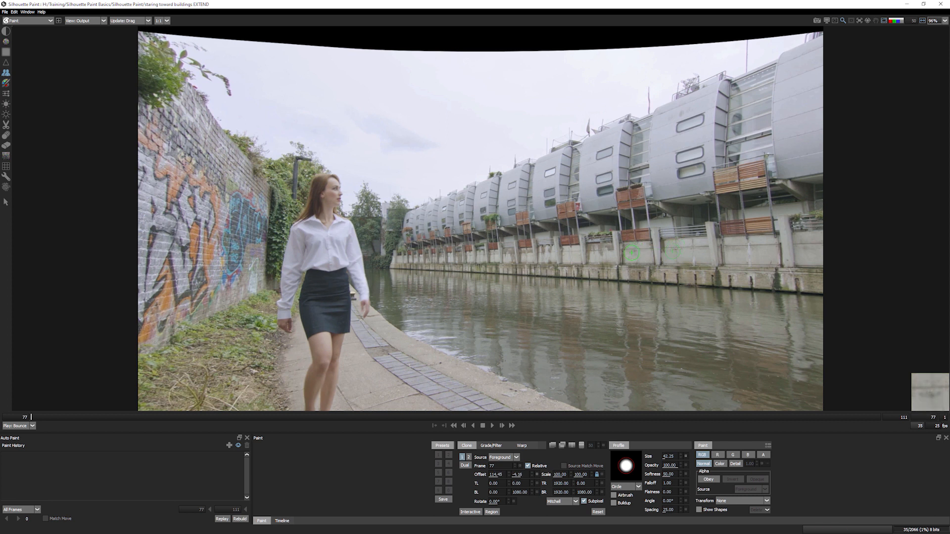
- Paint a clone stroke over the water, then use the onion-skin overlay to align the clone offset
left_click(632, 253)
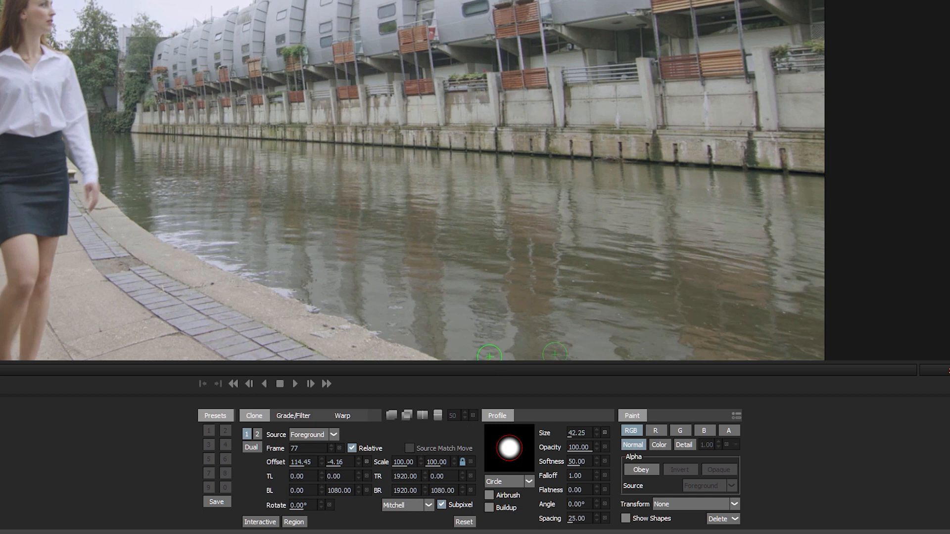
left_click(391, 416)
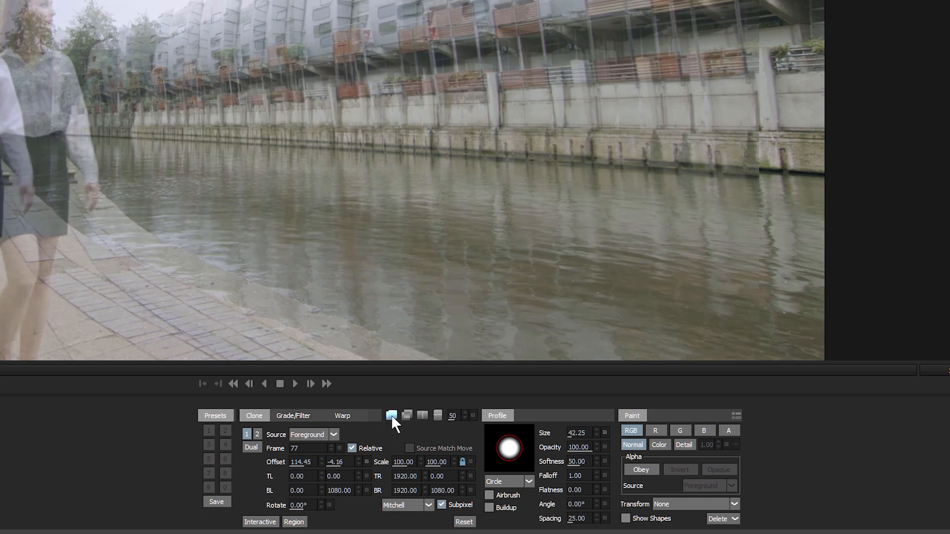
mouse_move(299, 462)
left_mouse_down()
mouse_move(340, 468)
mouse_move(91, 484)
mouse_move(230, 479)
mouse_move(188, 477)
left_mouse_up()
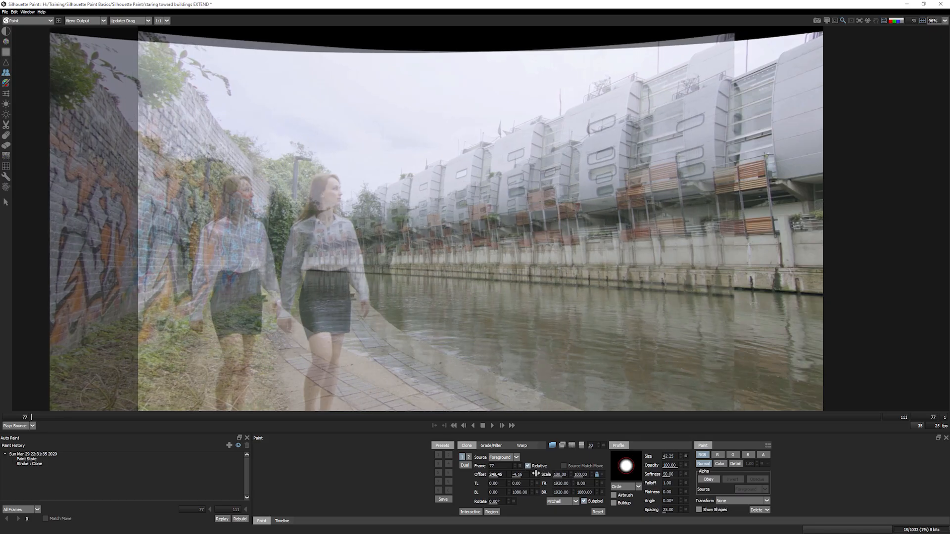
left_click_drag(426, 484, 391, 488)
mouse_move(449, 261)
left_mouse_down()
mouse_move(500, 232)
mouse_move(369, 262)
mouse_move(493, 232)
mouse_move(488, 240)
mouse_move(505, 219)
mouse_move(463, 233)
left_mouse_up()
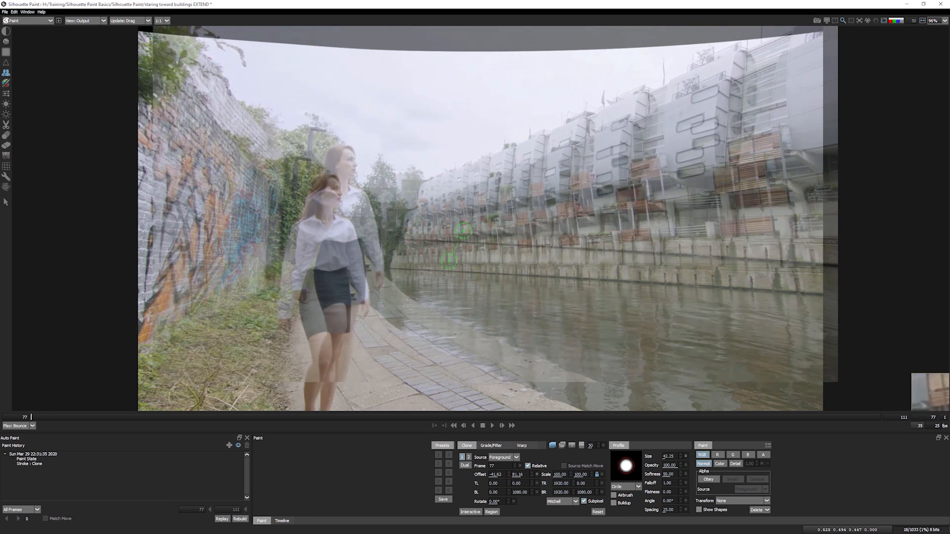
left_click(553, 446)
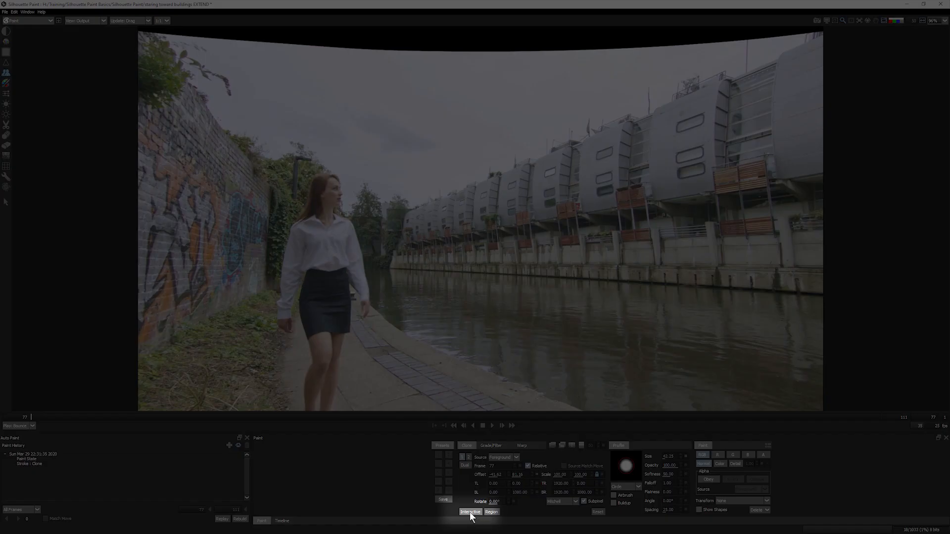
- With the source scaled to about 89% and brush size 133.82, clone buildings into the top-right black border
left_click(470, 512)
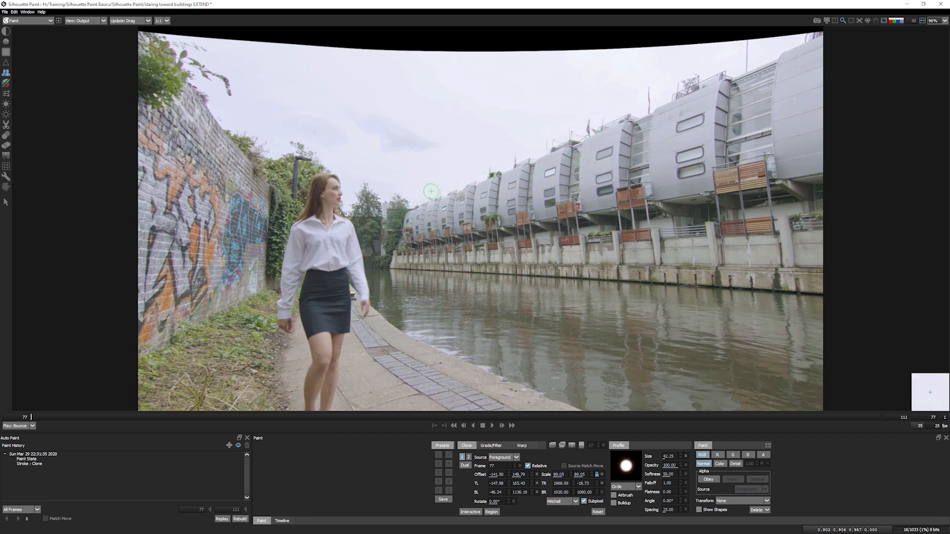
mouse_move(673, 129)
left_mouse_down()
mouse_move(721, 118)
mouse_move(717, 107)
mouse_move(735, 118)
mouse_move(662, 225)
mouse_move(654, 197)
mouse_move(644, 194)
mouse_move(663, 187)
mouse_move(634, 219)
mouse_move(655, 182)
left_mouse_up()
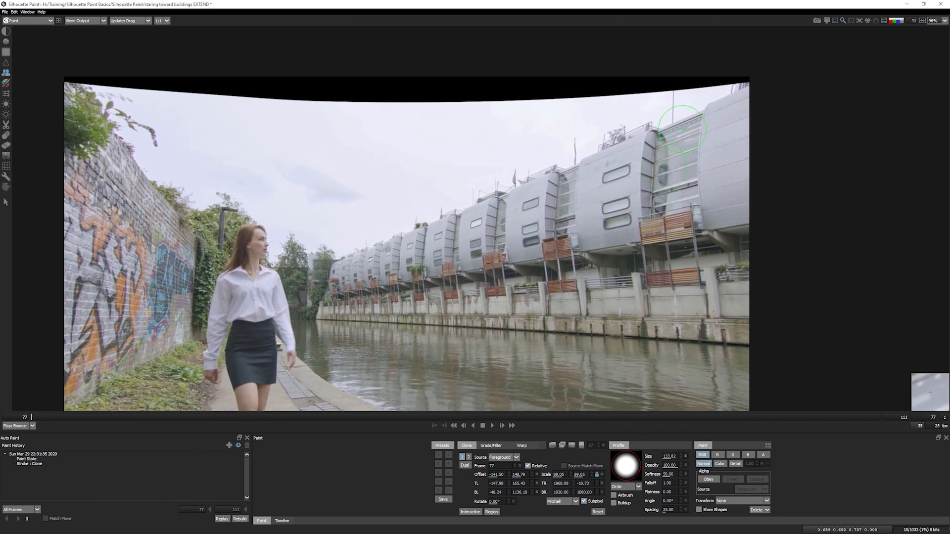
mouse_move(737, 59)
left_mouse_down()
mouse_move(580, 136)
mouse_move(661, 94)
mouse_move(588, 120)
mouse_move(548, 142)
mouse_move(579, 141)
mouse_move(346, 240)
left_mouse_up()
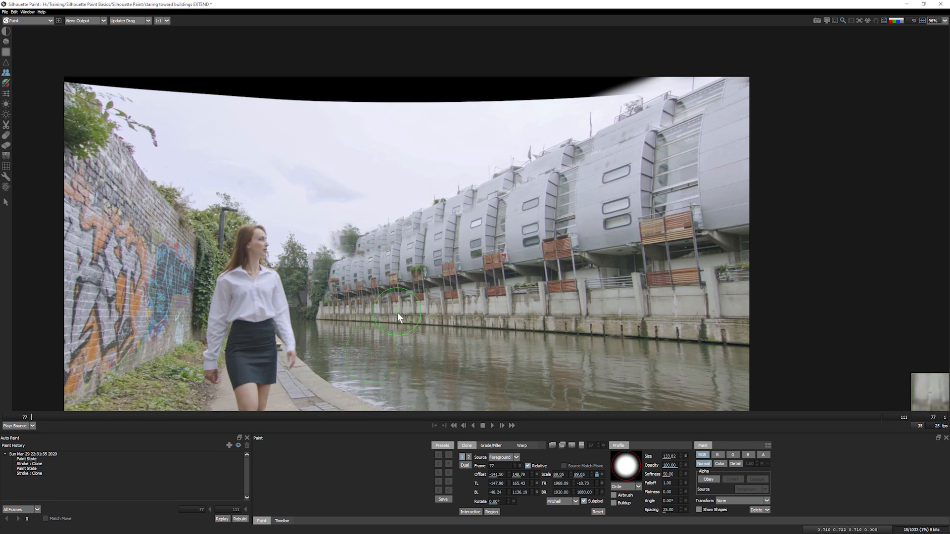
- Undo the last stroke and warp the clone source larger toward the upper right
key("ctrl+z")
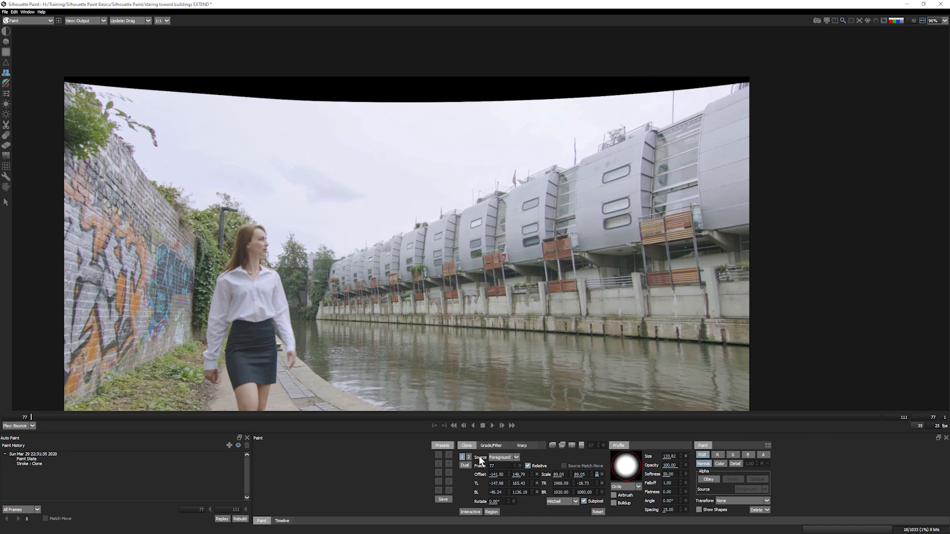
key("grave")
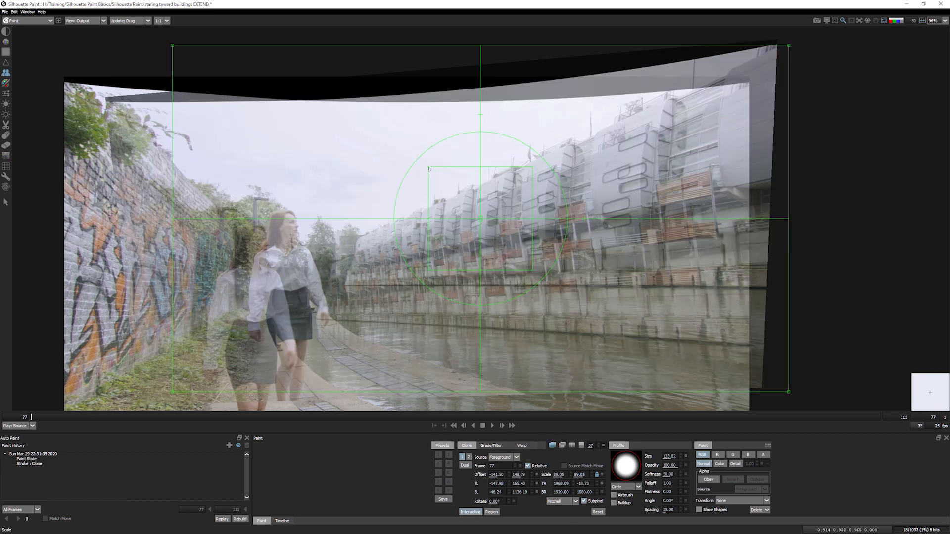
left_click_drag(172, 45, 179, 72)
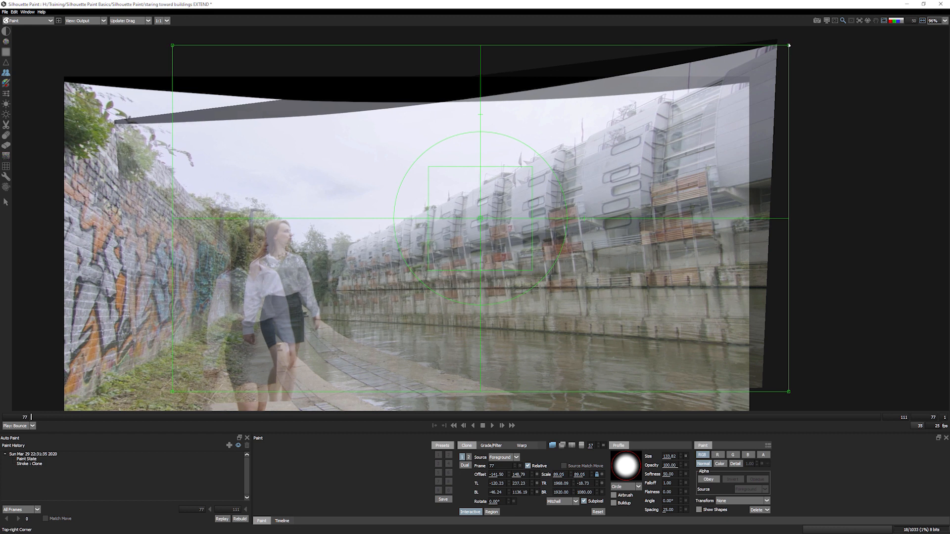
left_click_drag(789, 45, 820, 19)
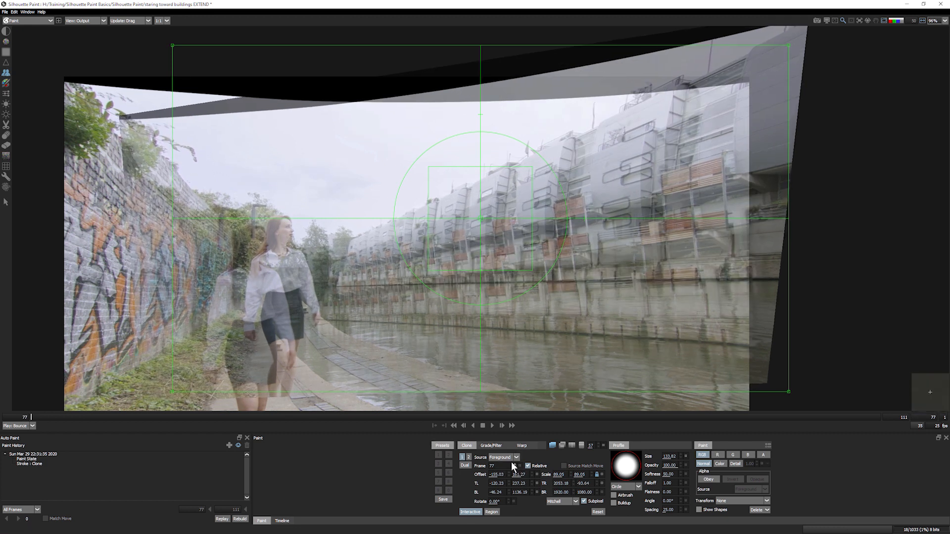
left_click(471, 513)
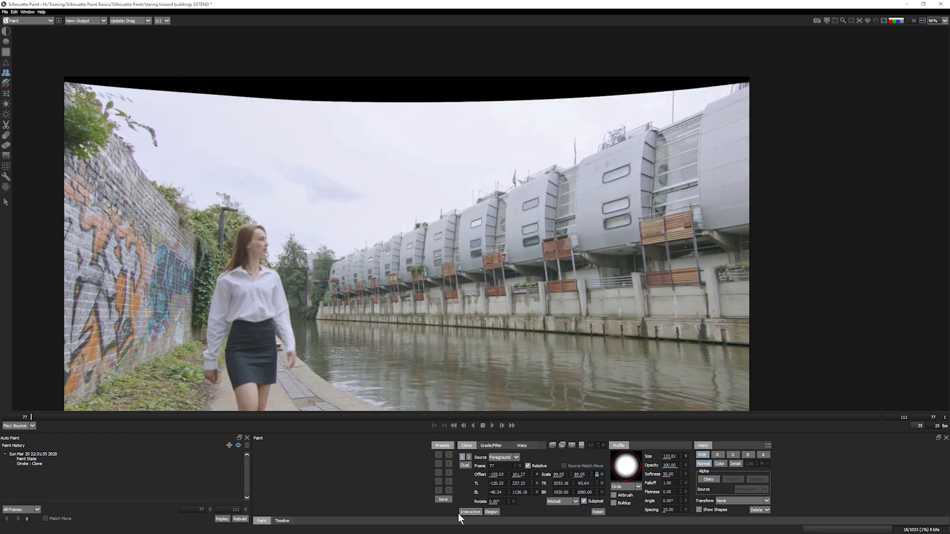
- Paint a trial clone stroke over the top-right corner, undo it, and save the project
mouse_move(677, 98)
left_mouse_down()
mouse_move(618, 119)
mouse_move(654, 98)
mouse_move(519, 164)
mouse_move(579, 141)
mouse_move(566, 151)
mouse_move(346, 243)
left_mouse_up()
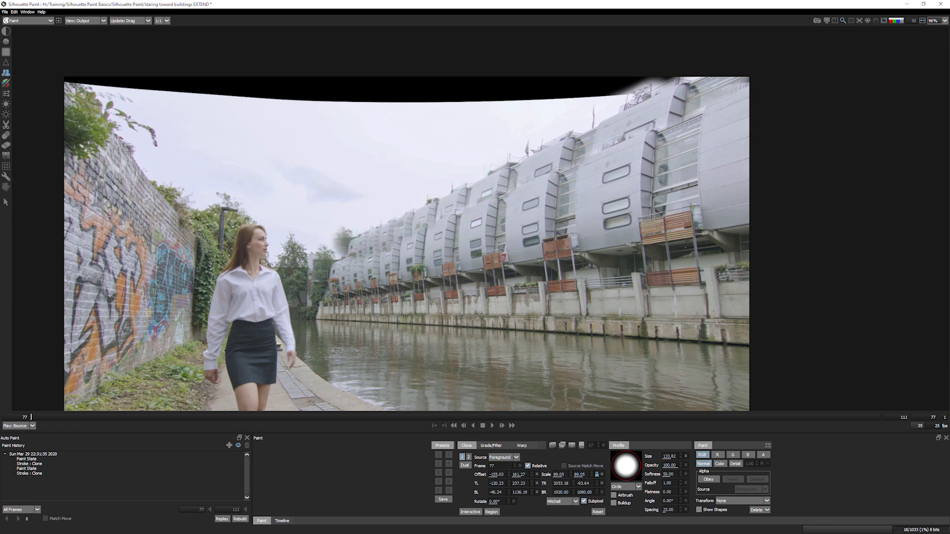
key("ctrl+z")
key("ctrl+s")
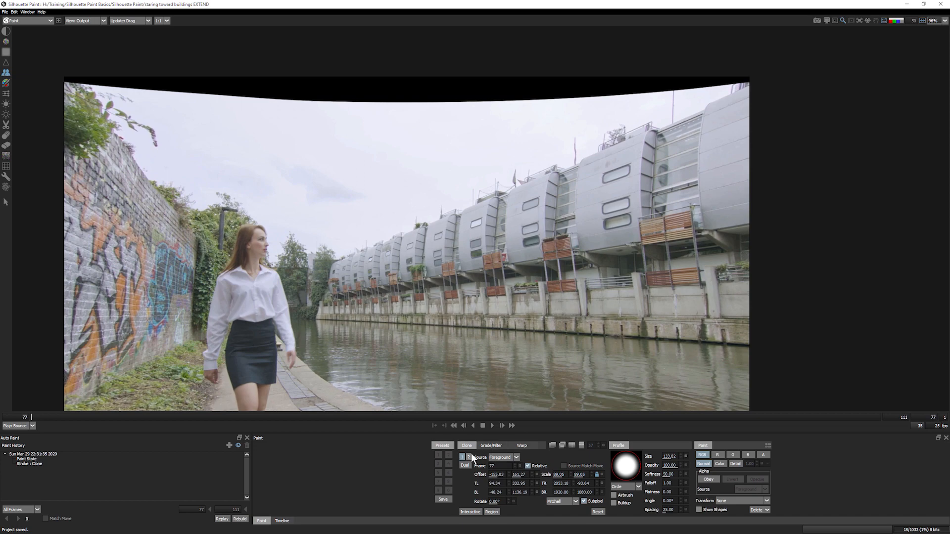
- In the clone's Grade/Filter settings, lower the gamma to about 0.83
left_click(490, 445)
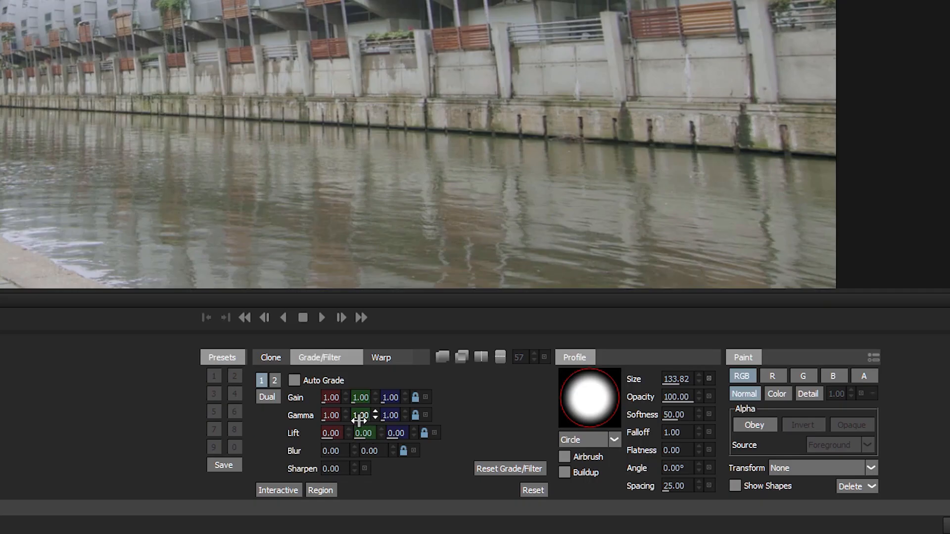
left_click_drag(345, 416, 339, 417)
left_click_drag(350, 420, 351, 420)
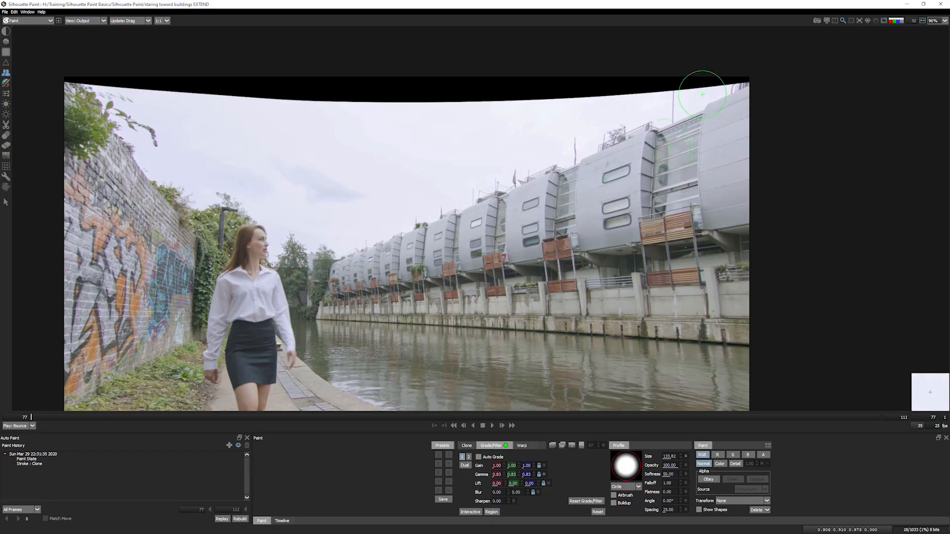
- Clone buildings into the top-right corner, undo a stray stroke, and enable Auto Grade
mouse_move(730, 73)
left_mouse_down()
mouse_move(668, 107)
mouse_move(559, 140)
mouse_move(597, 130)
mouse_move(573, 142)
left_mouse_up()
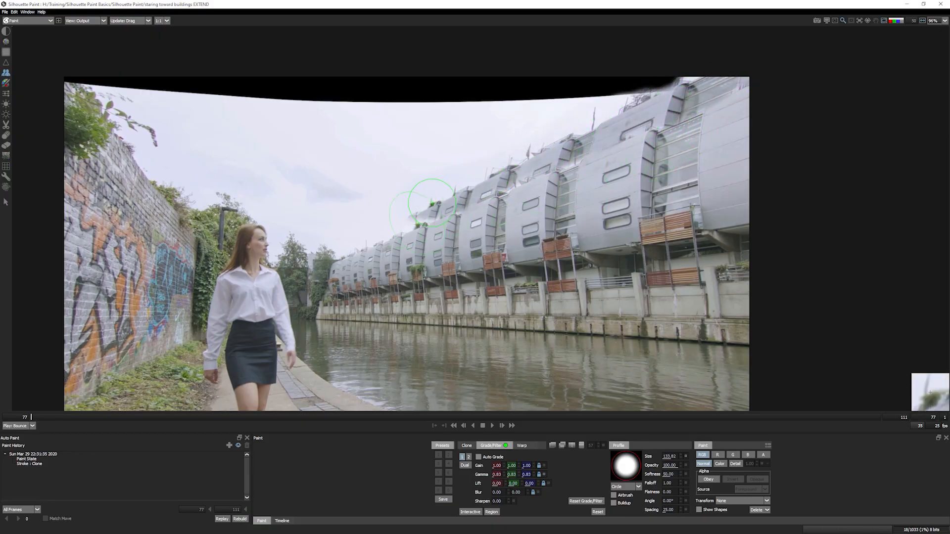
left_click_drag(370, 228, 348, 245)
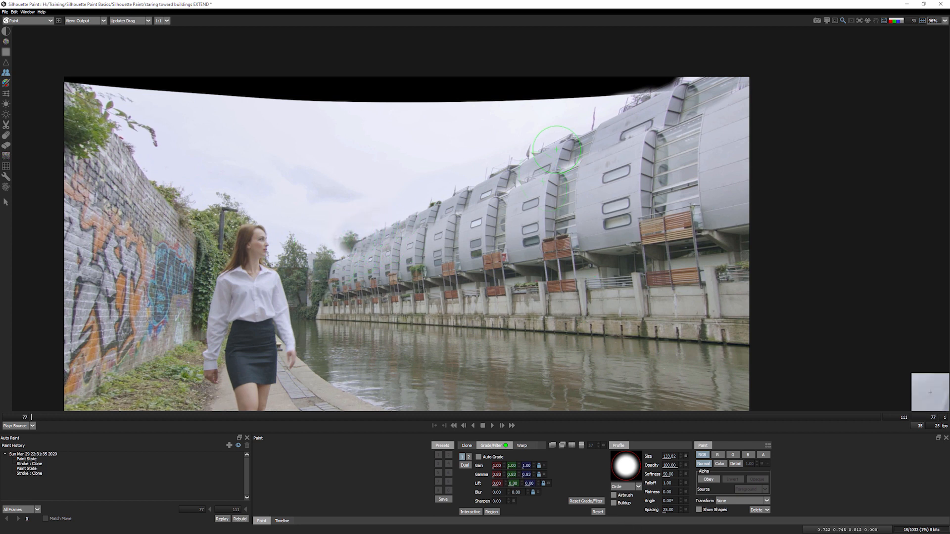
key("ctrl+z")
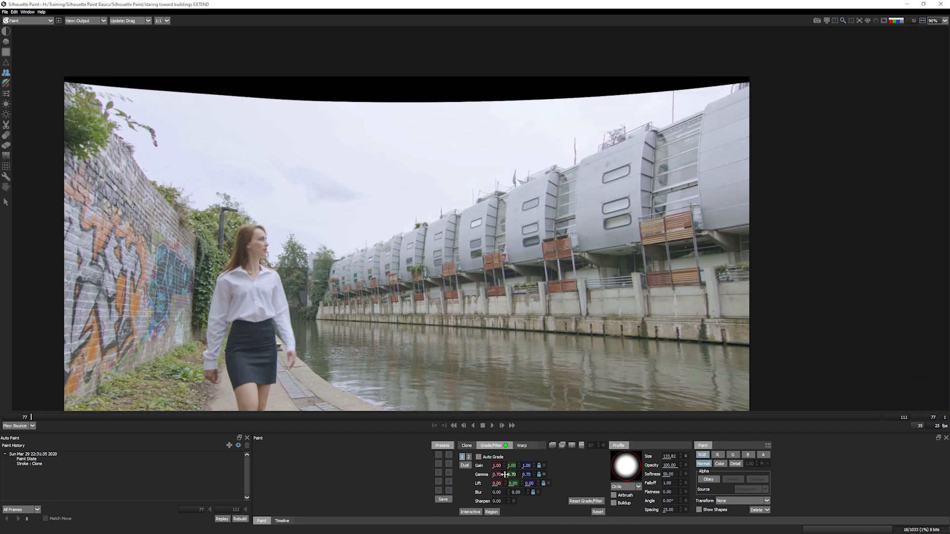
left_click(478, 457)
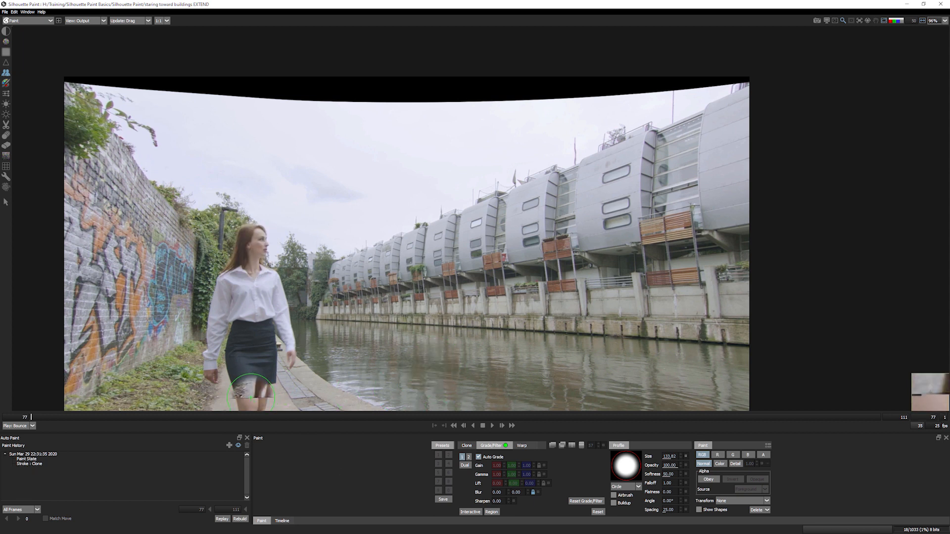
- Test clone strokes on the woman's skirt, shirt and face, undoing each one
left_click_drag(249, 349, 245, 359)
key("ctrl+z")
left_click_drag(256, 291, 252, 308)
key("ctrl+z")
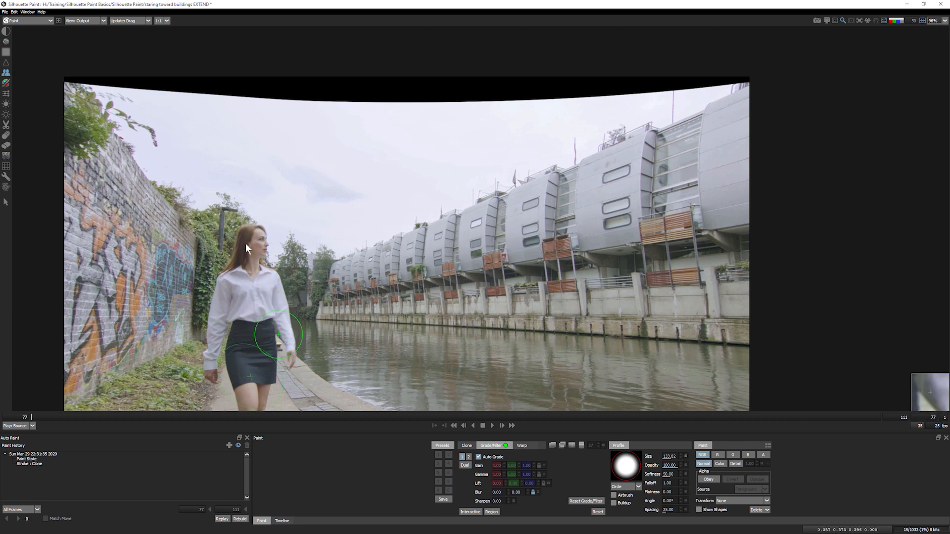
left_click_drag(250, 247, 253, 249)
key("ctrl+z")
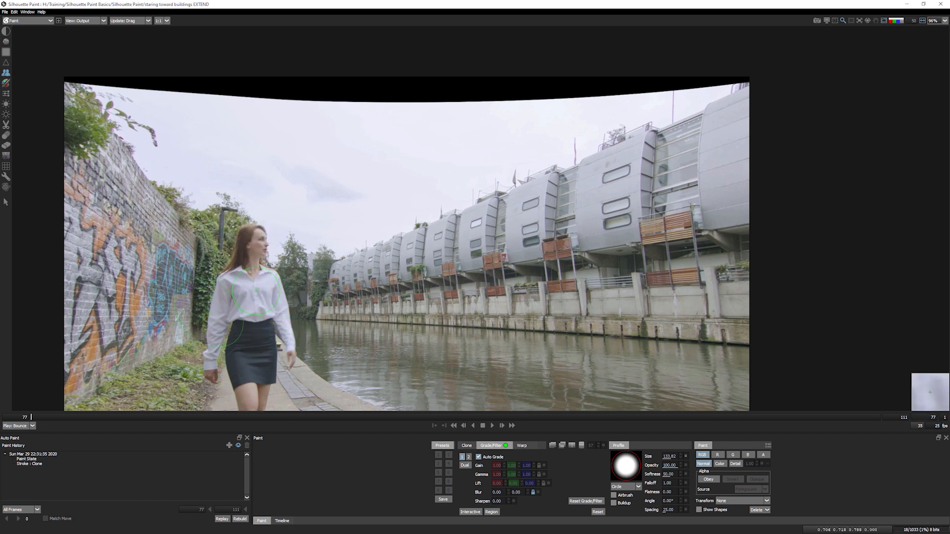
- Undo a test dab on the shirt, turn Auto Grade off and set gamma to 0.70
left_click(254, 296)
key("ctrl+z")
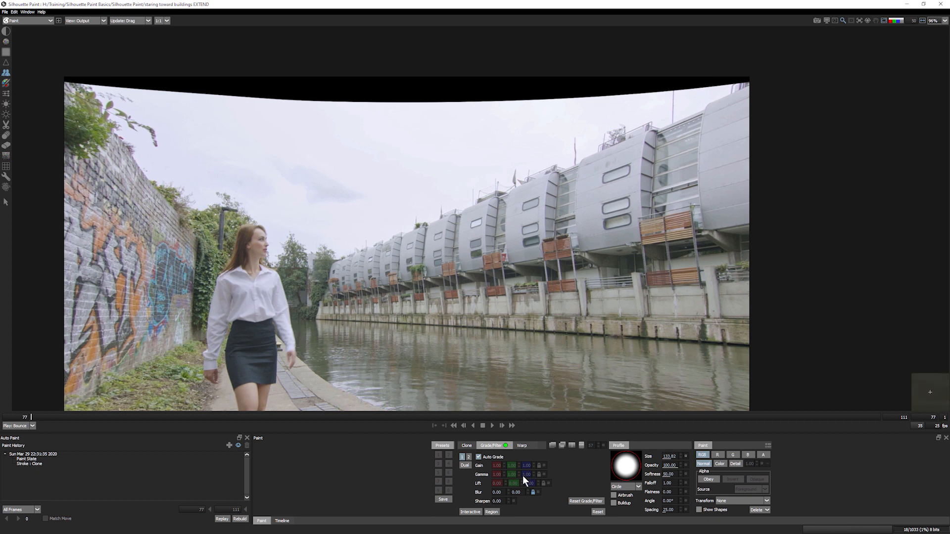
left_click(478, 457)
left_click_drag(496, 474, 500, 476)
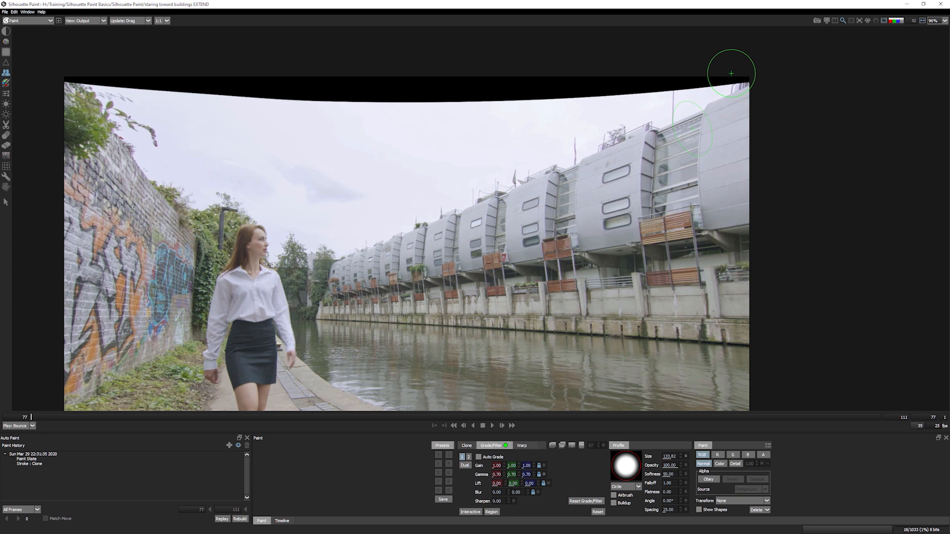
- Set brush softness to 20.87 and clone buildings and sky into the top-right corner and roofline
mouse_move(730, 72)
left_mouse_down()
mouse_move(528, 154)
mouse_move(564, 147)
left_mouse_up()
key("ctrl+z")
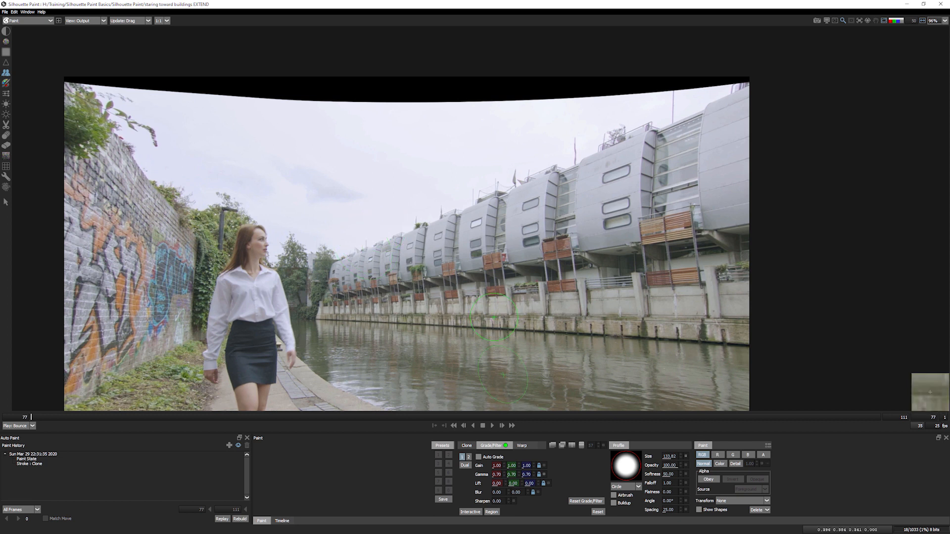
mouse_move(685, 474)
left_mouse_down()
mouse_move(717, 481)
mouse_move(688, 478)
left_mouse_up()
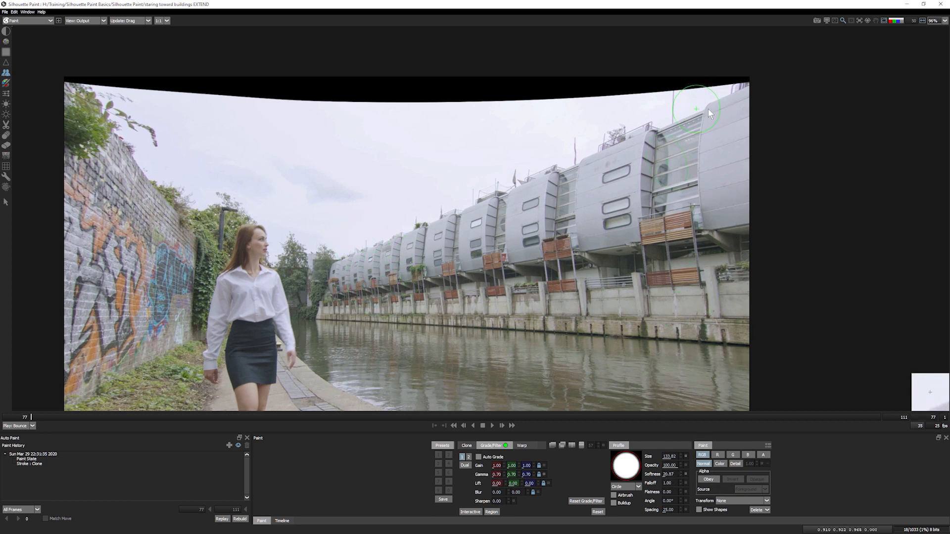
left_click_drag(731, 80, 361, 233)
mouse_move(477, 173)
left_mouse_down()
mouse_move(556, 139)
mouse_move(613, 91)
mouse_move(505, 149)
left_mouse_up()
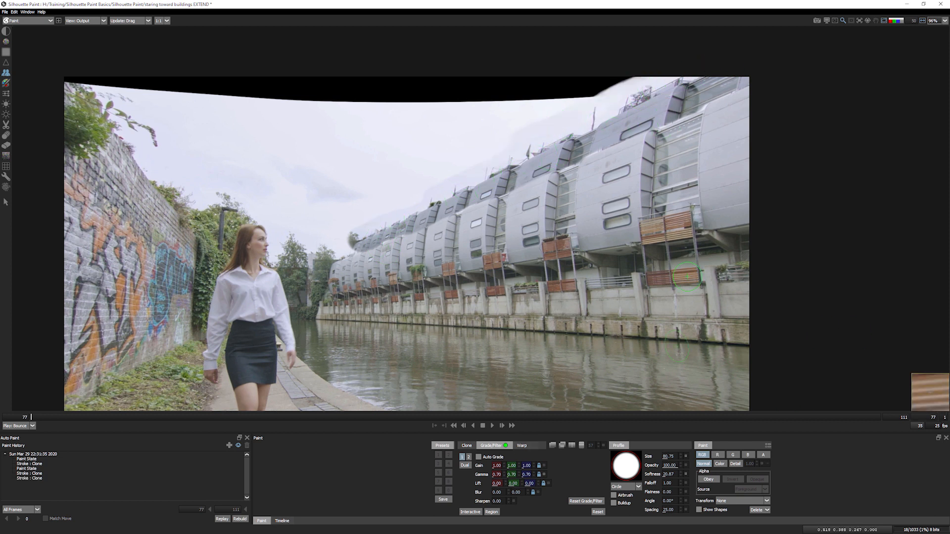
- Zoom in close on the cloned buildings' roof edge at the image's right side
scroll(688, 277, "up", 1)
left_click_drag(585, 258, 624, 433)
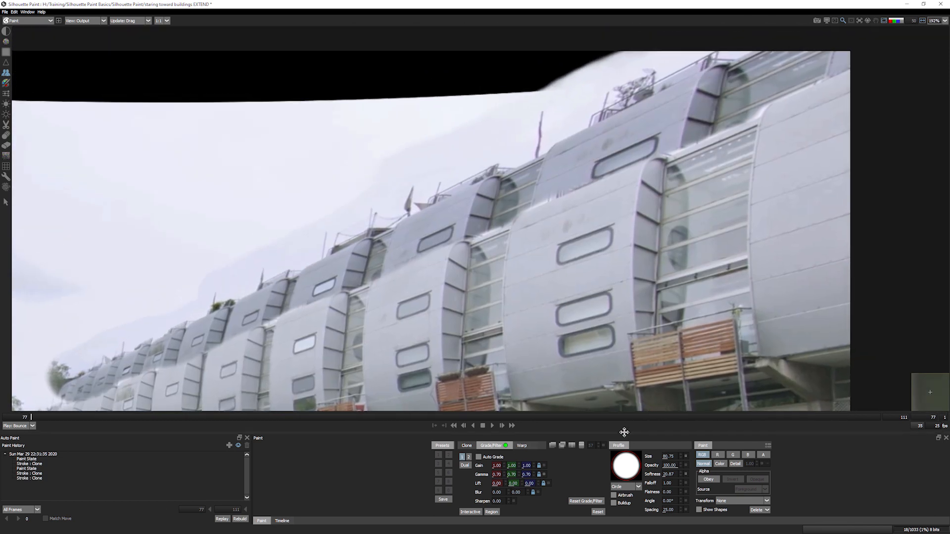
key("i")
key("o")
key("i")
key("o")
key("i")
key("o")
key("i")
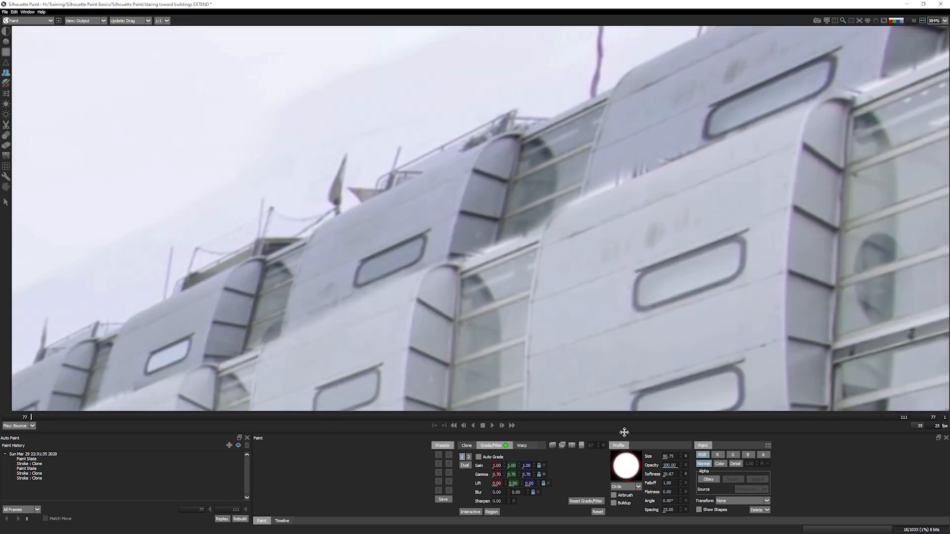
key("o")
key("i")
left_click_drag(624, 433, 203, 473)
left_click_drag(656, 230, 640, 320)
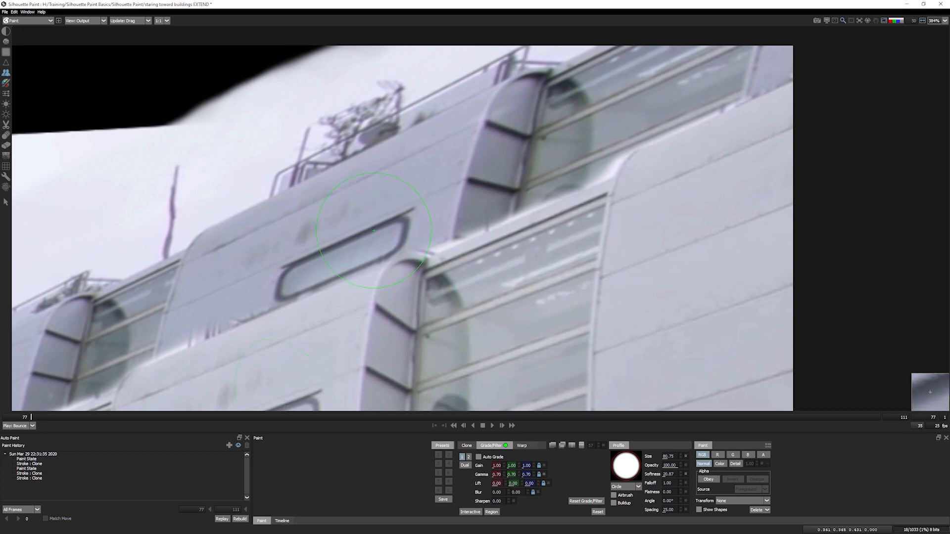
- Shrink the brush to 14.16 and clone a straight line plus a small dab along the roof edge
left_click_drag(431, 210, 342, 230)
left_click_drag(446, 245, 479, 220)
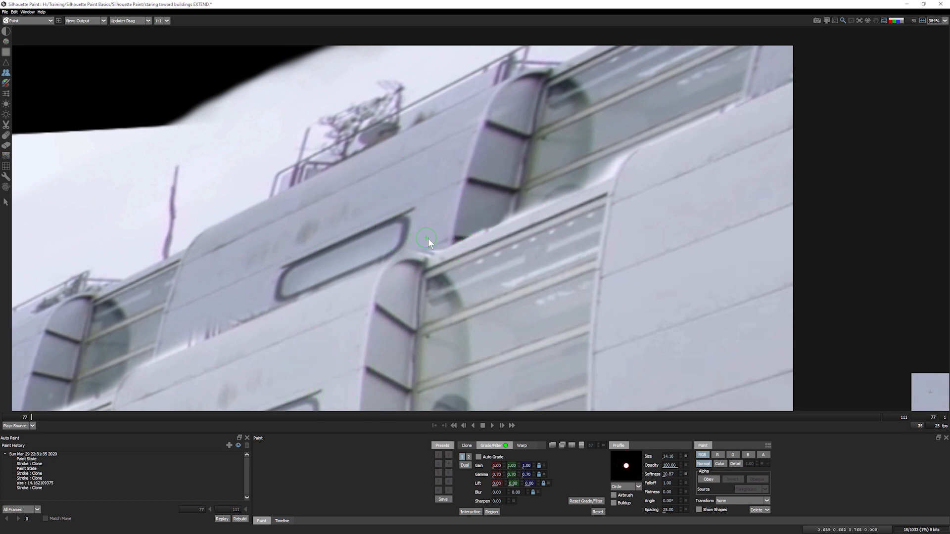
key("ctrl+z")
left_click_drag(432, 244, 609, 167)
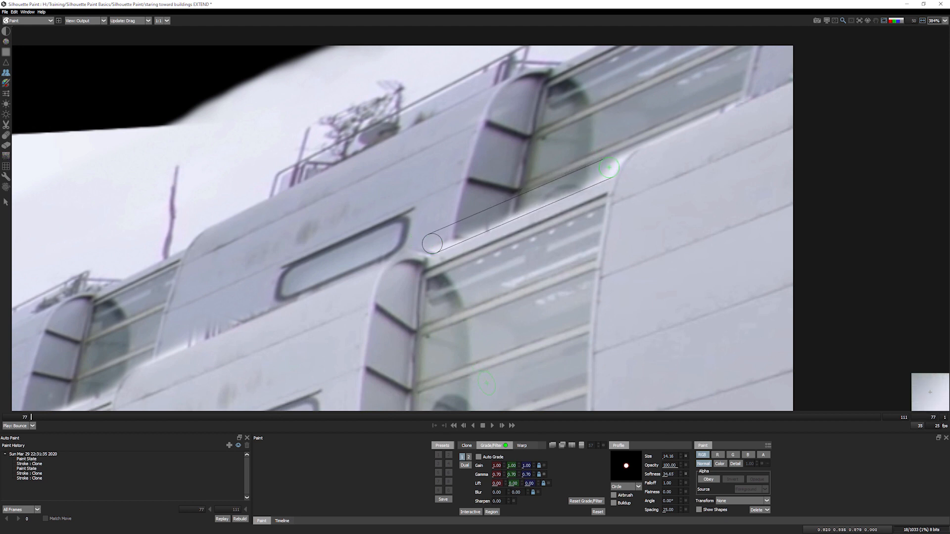
left_click(609, 167, "shift")
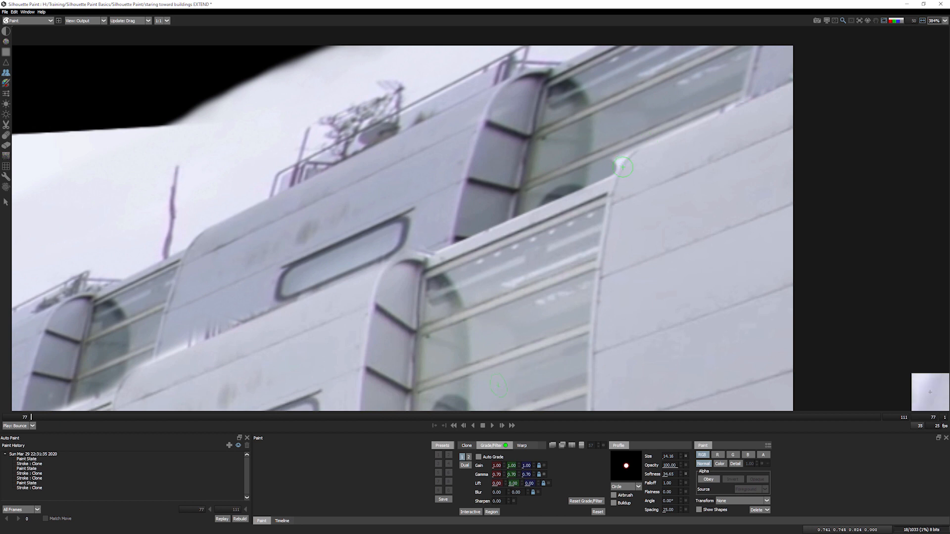
left_click(619, 161)
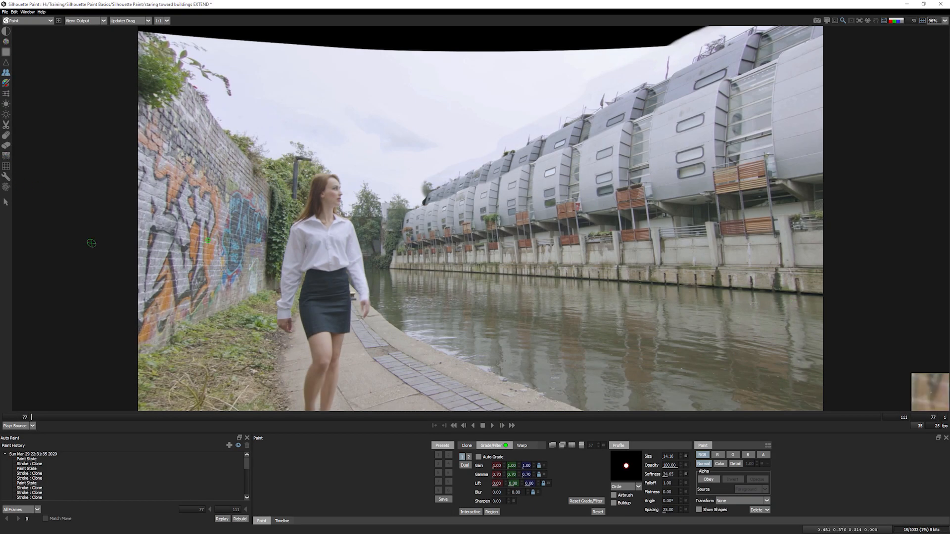
key("f")
left_click(945, 21)
left_click_drag(945, 42, 946, 55)
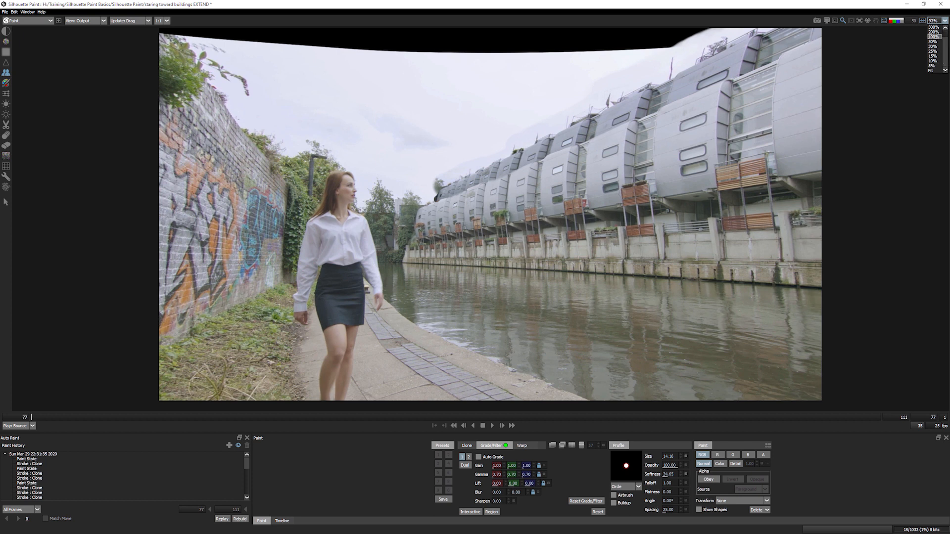
left_click(931, 71)
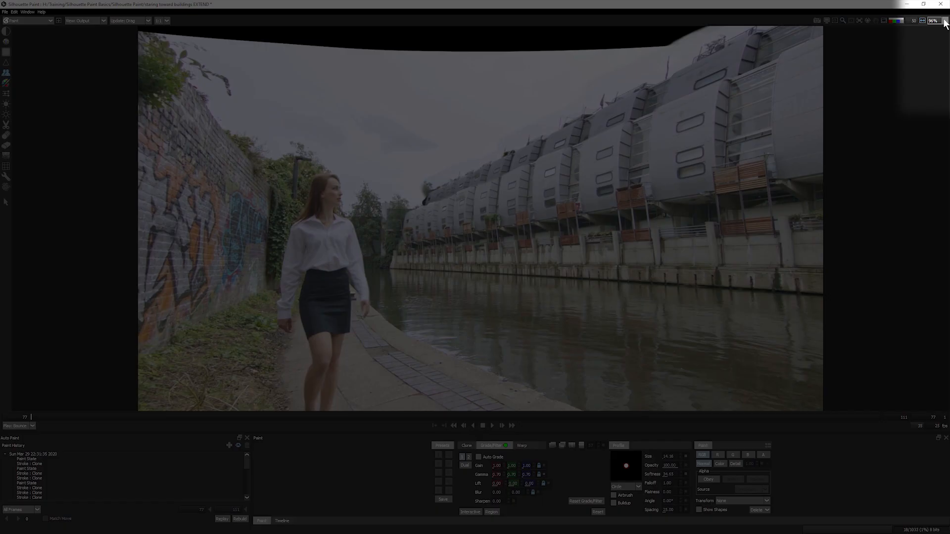
left_click(945, 21)
left_click_drag(945, 57, 945, 57)
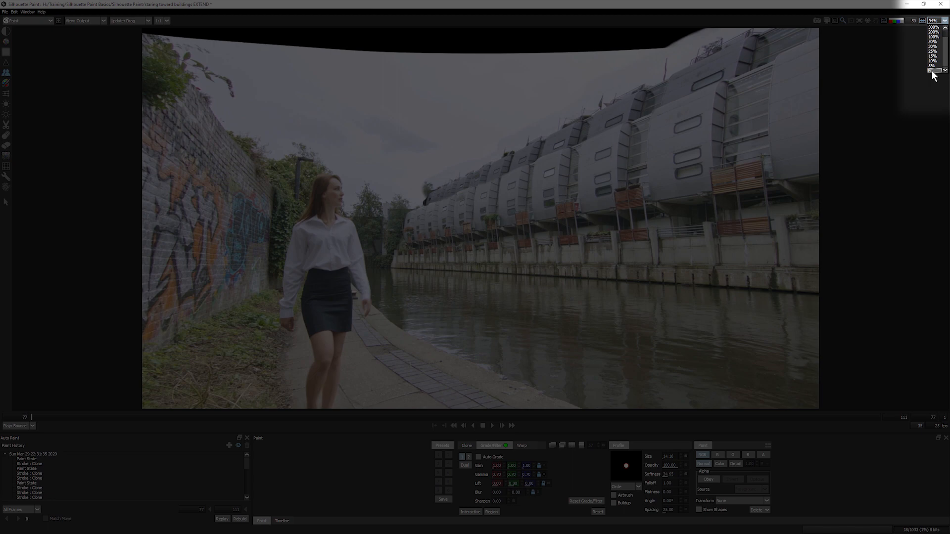
left_click(933, 70)
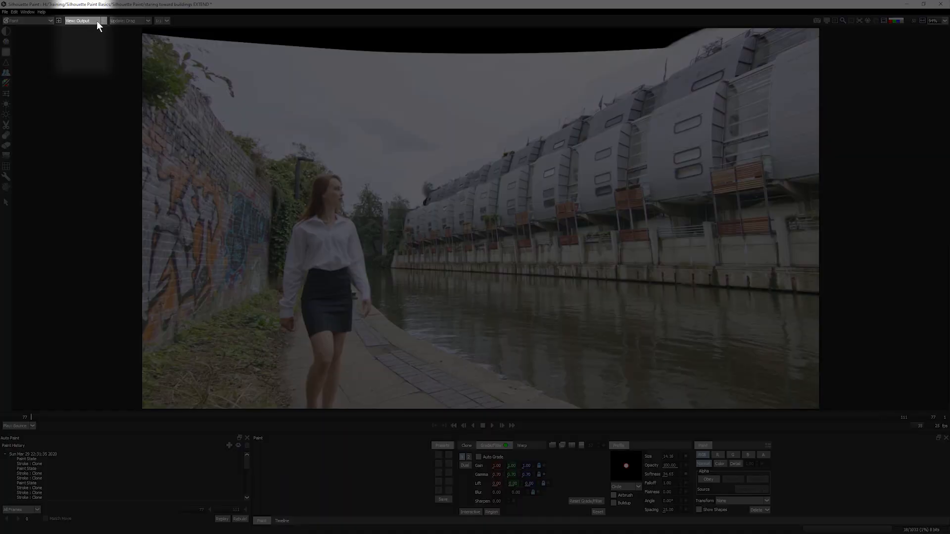
- Switch the viewer through Foreground, Detail Layer and Paint, then back to Output
left_click(98, 21)
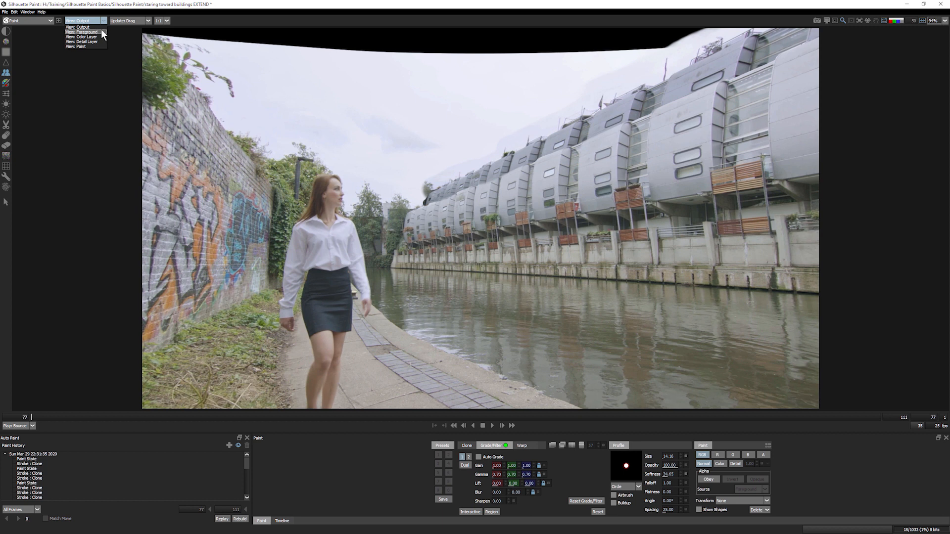
left_click(100, 31)
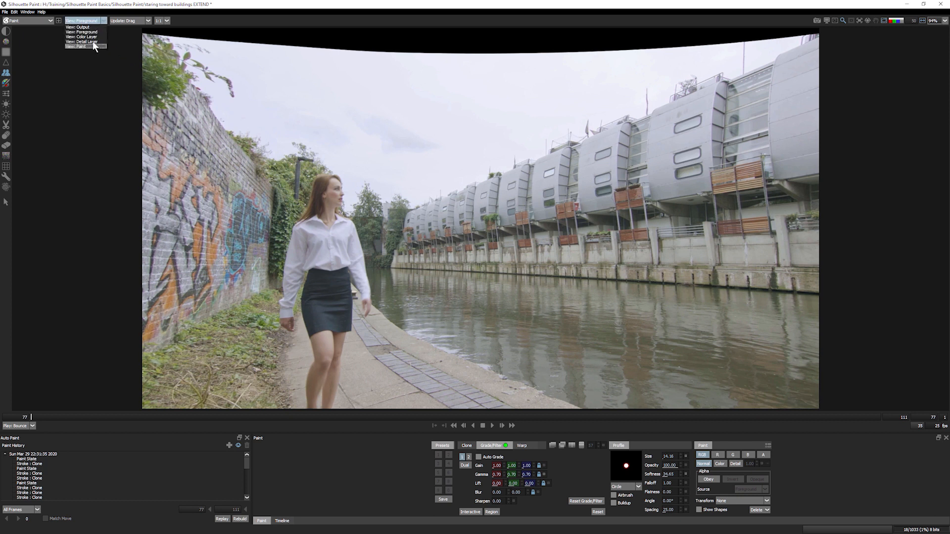
left_click(97, 31)
left_click(90, 20)
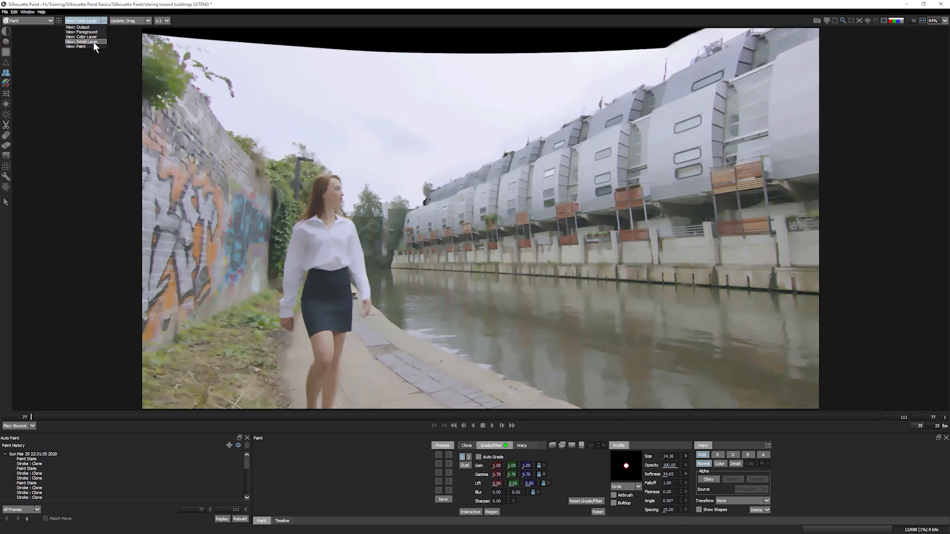
left_click(93, 42)
left_click(93, 20)
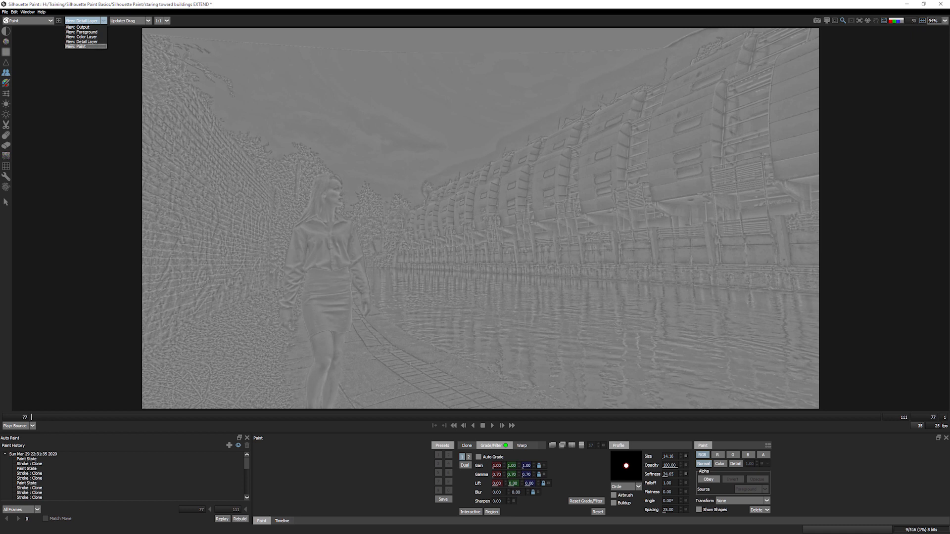
left_click(79, 46)
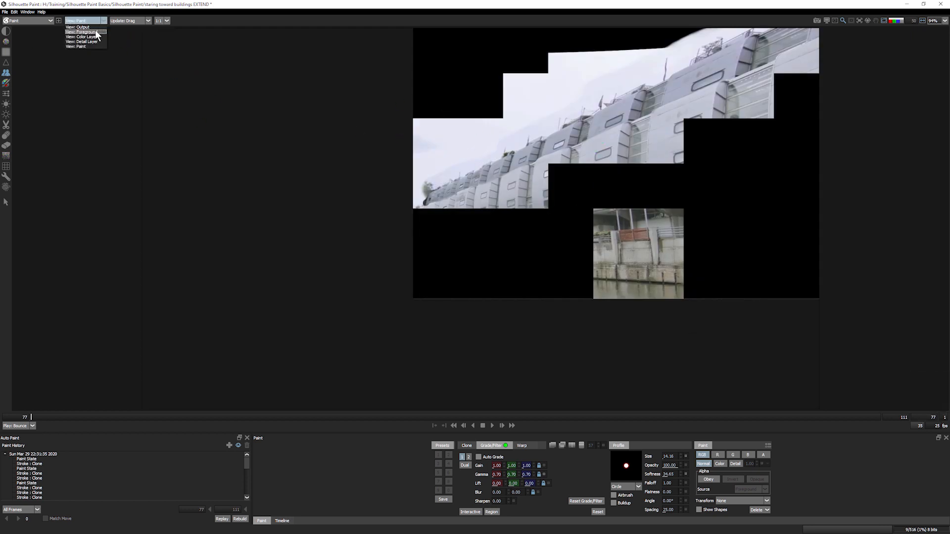
left_click(83, 27)
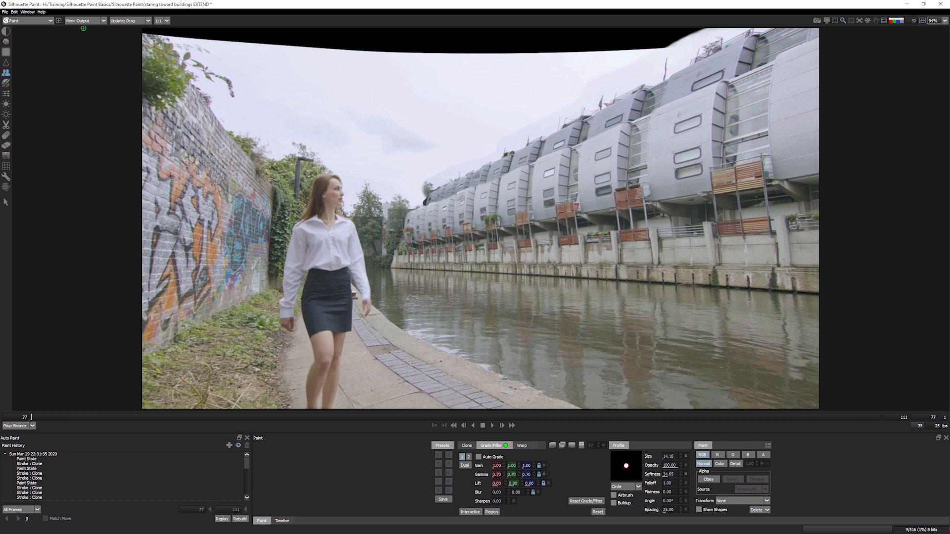
- Flip repeatedly between the original foreground plate and the painted output to compare them
key("1")
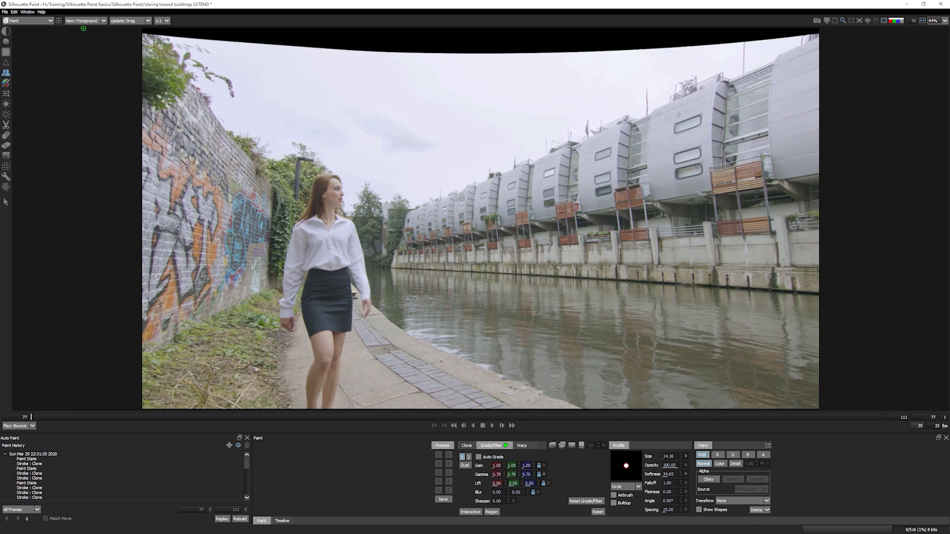
key("2")
key("1")
key("2")
key("1")
key("2")
key("1")
key("2")
key("1")
key("2")
key("1")
key("2")
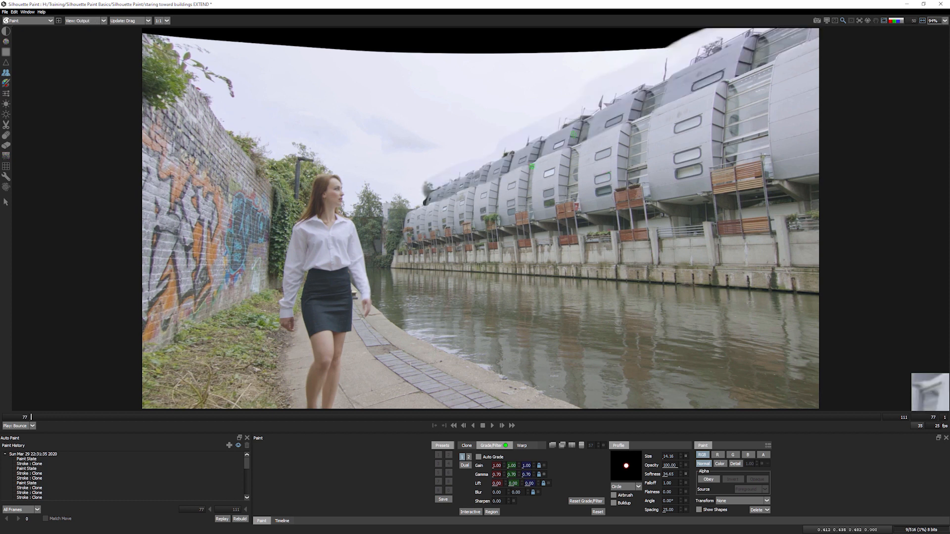
- Compare the buildings close up against the original plate, then choose the Eraser tool
scroll(458, 212, "up", 10)
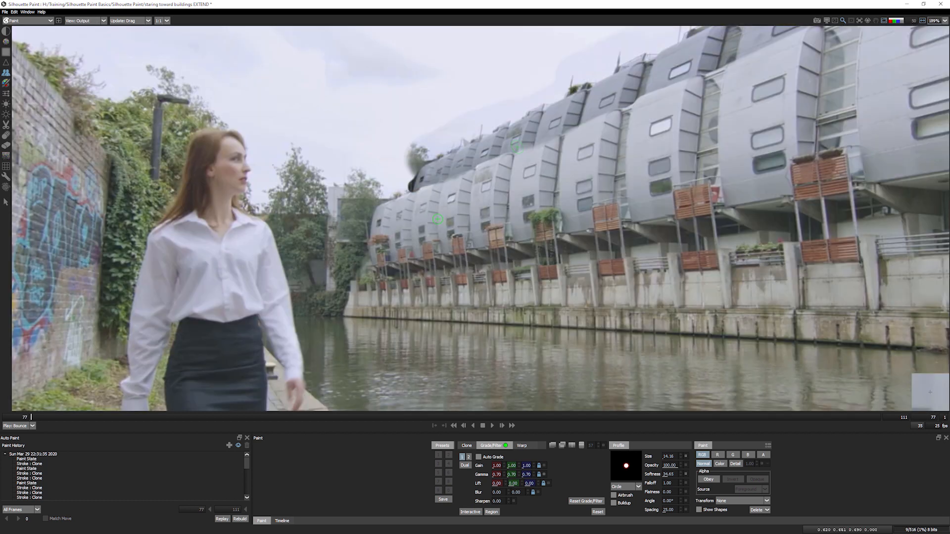
key("1")
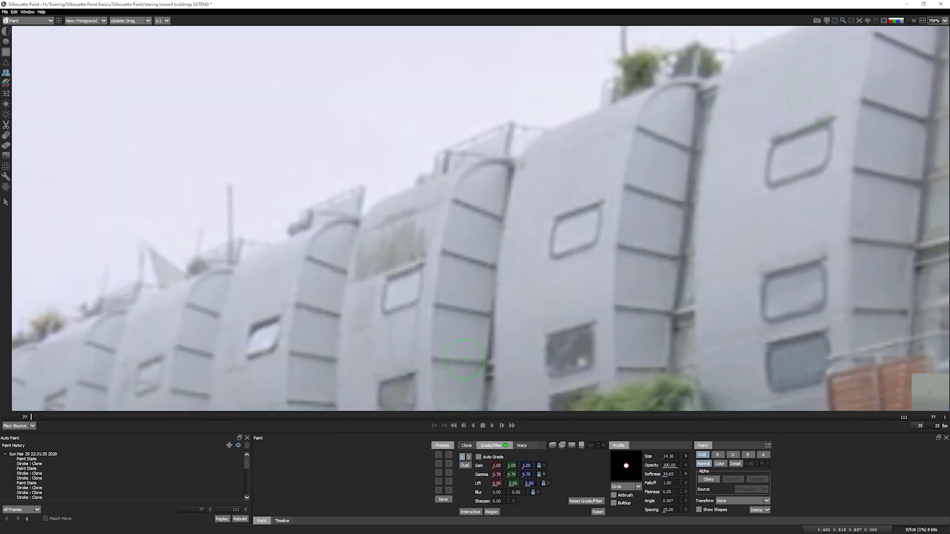
key("2")
key("1")
key("2")
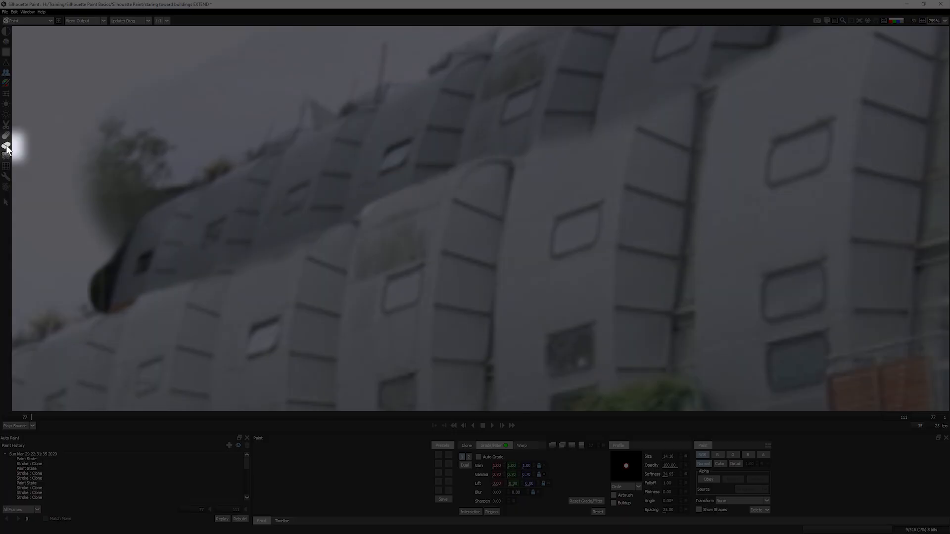
left_click(6, 146)
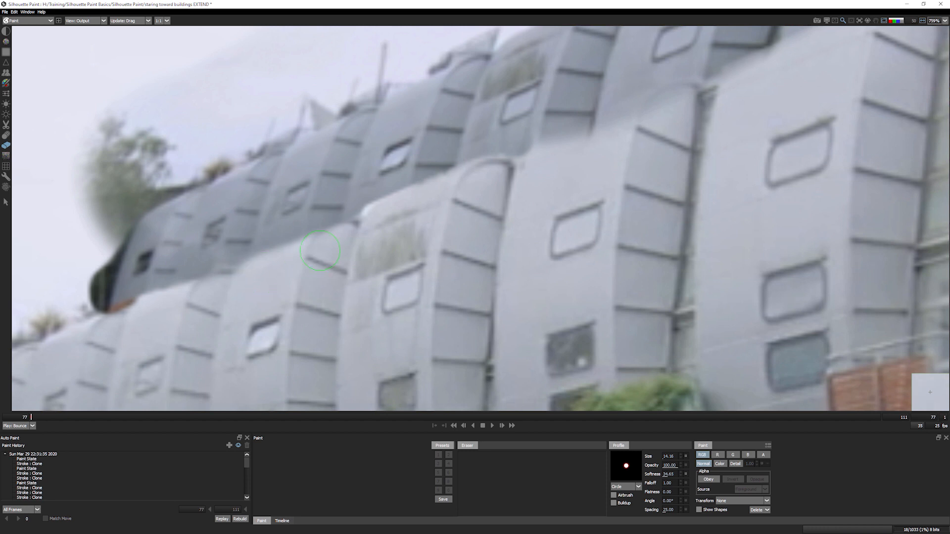
- Erase the dark fringe along the upper building's left edge after checking the original plate
key("1")
key("3")
mouse_move(207, 293)
left_mouse_down()
mouse_move(549, 183)
mouse_move(480, 203)
left_mouse_up()
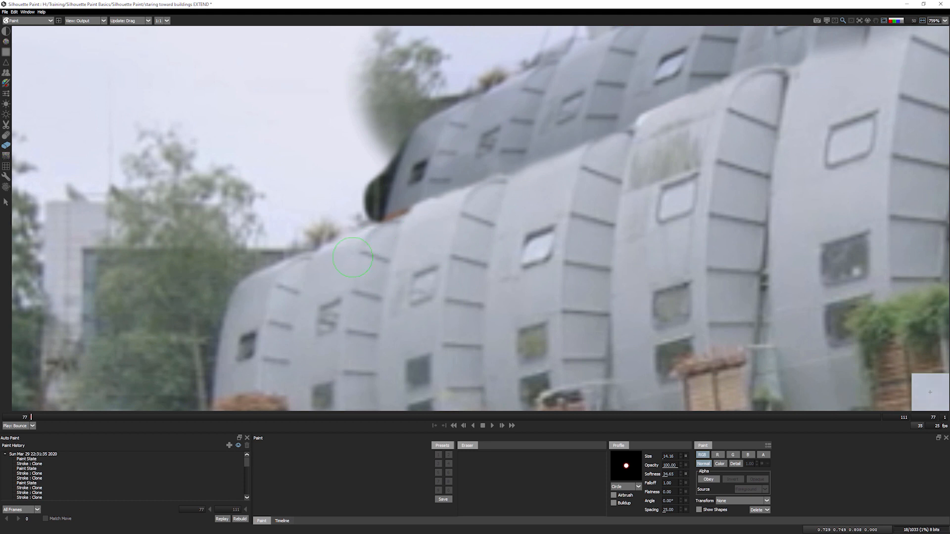
key("1")
key("3")
mouse_move(370, 213)
left_mouse_down()
mouse_move(389, 143)
mouse_move(372, 208)
mouse_move(384, 157)
mouse_move(374, 132)
mouse_move(471, 73)
mouse_move(453, 49)
mouse_move(398, 35)
mouse_move(344, 182)
mouse_move(402, 107)
mouse_move(515, 50)
mouse_move(463, 76)
mouse_move(409, 121)
left_mouse_up()
- Erase cloned paint in two straight lines along the roof
key("f")
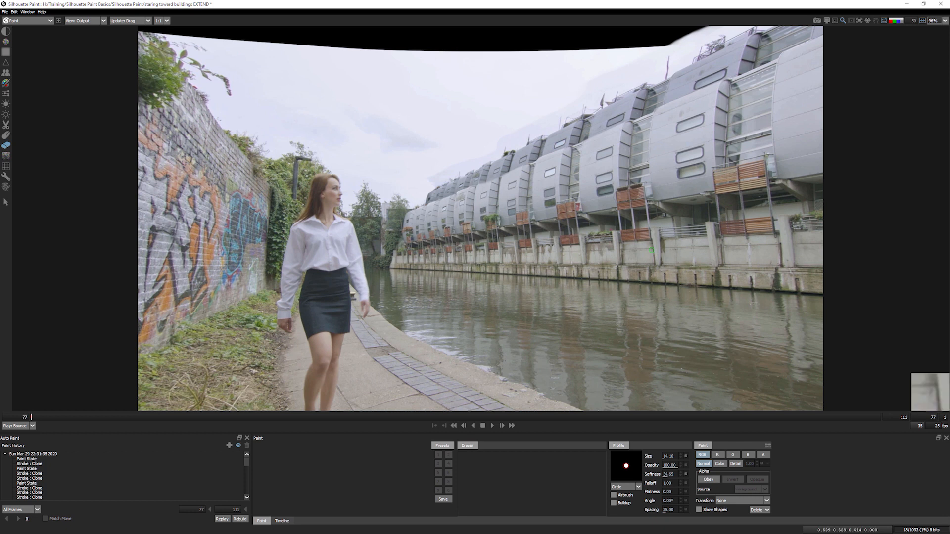
scroll(485, 172, "up", 3)
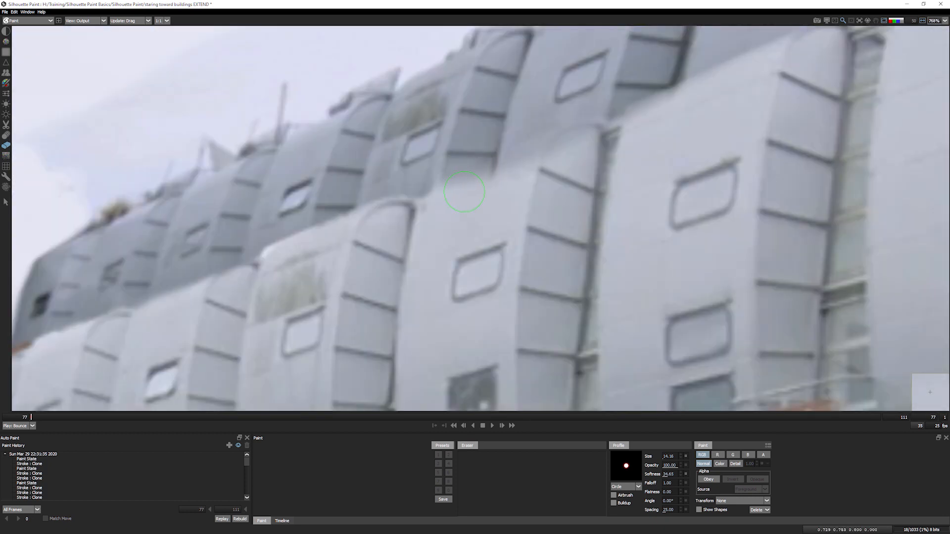
key("1")
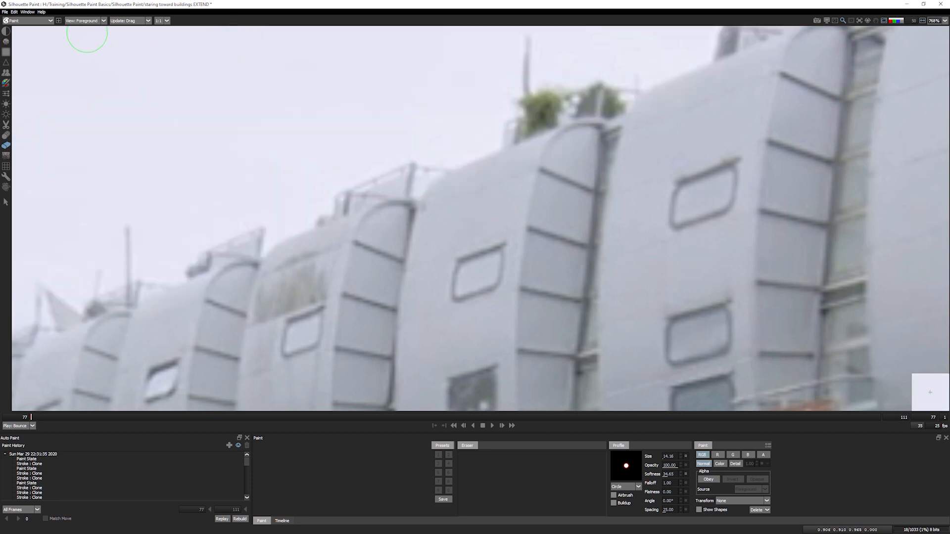
key("2")
key("1")
key("2")
key("1")
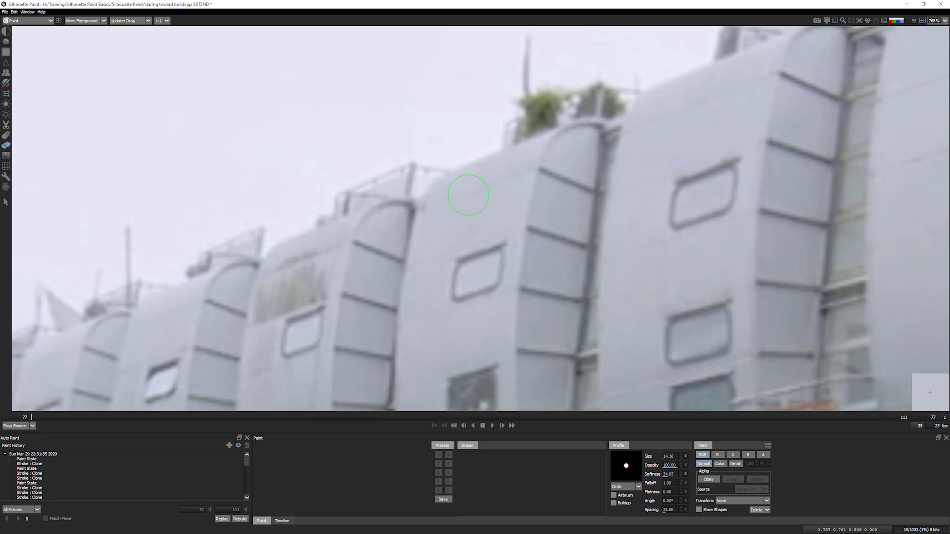
left_click_drag(454, 189, 558, 144)
left_click_drag(461, 191, 559, 148)
- Erase another straight line further along the roofline, checking against the original
key("2")
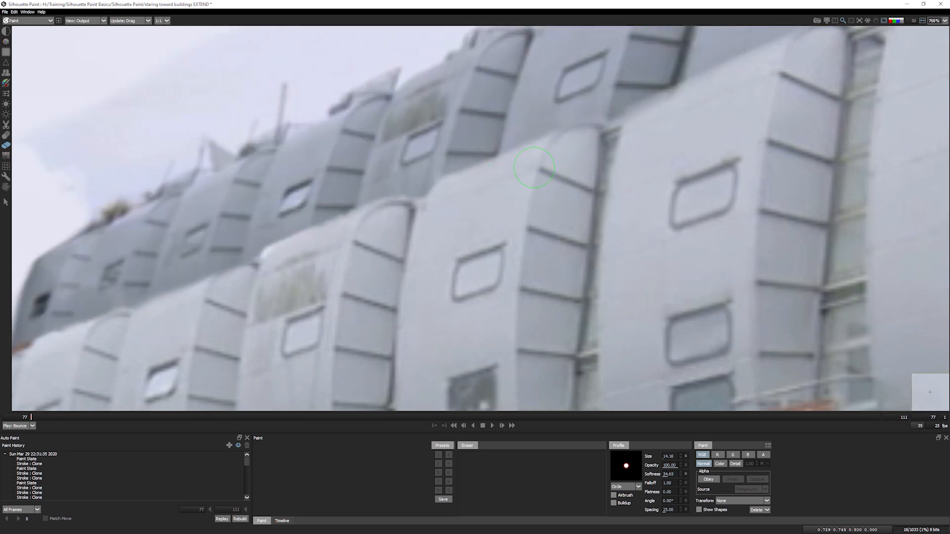
key("1")
left_click_drag(658, 115, 516, 239)
left_click_drag(643, 189, 688, 179)
key("3")
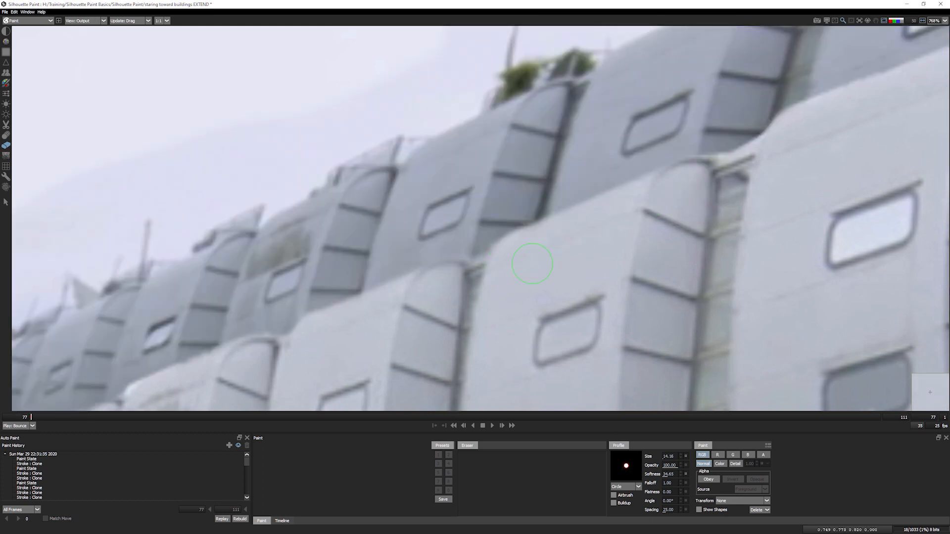
- Set the eraser to softness 100 and size 37.57, then erase the bluish haze above the roofline
key("f")
scroll(497, 179, "up", 2)
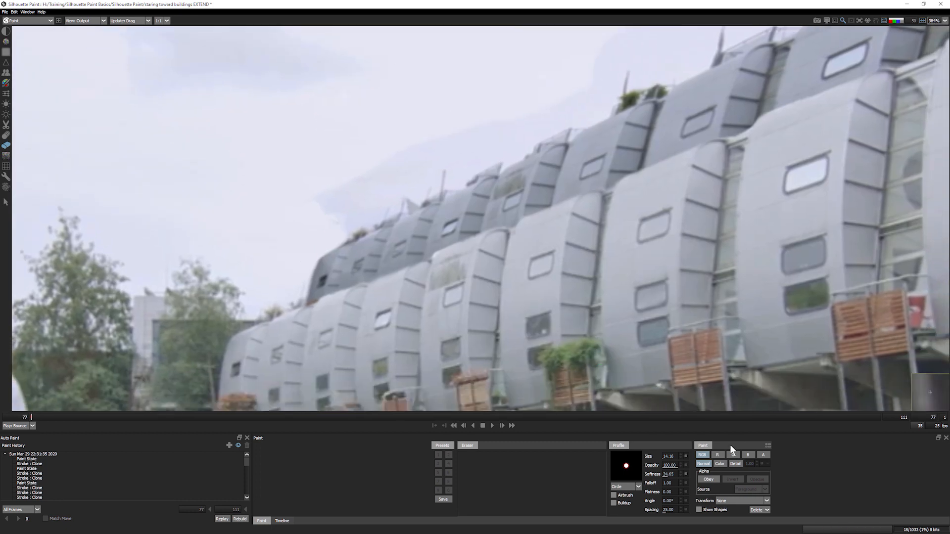
left_click_drag(671, 474, 712, 471)
left_click_drag(322, 214, 334, 213)
left_click_drag(336, 210, 377, 178)
mouse_move(550, 245)
left_mouse_down()
mouse_move(594, 198)
mouse_move(610, 222)
mouse_move(646, 197)
mouse_move(668, 203)
left_mouse_up()
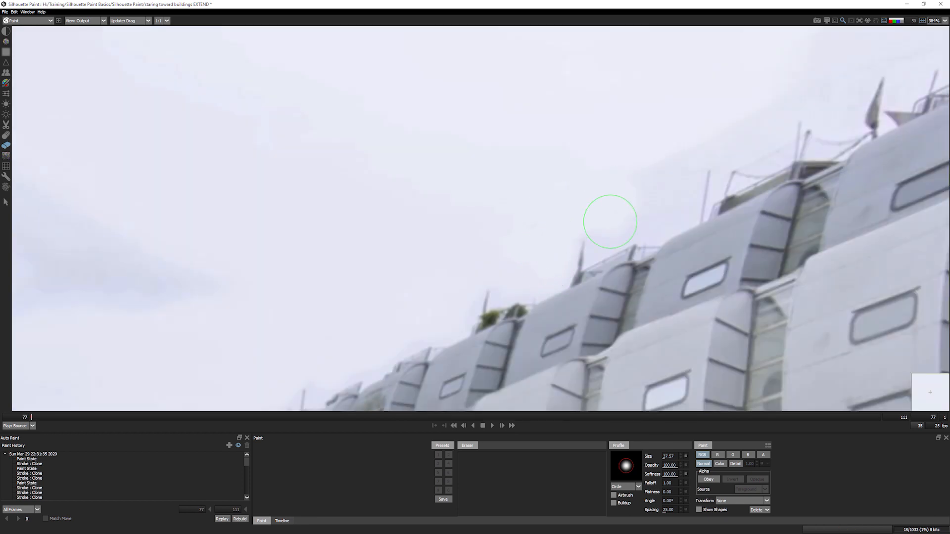
left_click_drag(685, 165, 303, 299)
- Lower eraser opacity to 28 and erase the remaining sky haze along the roofline
left_click_drag(327, 284, 603, 108)
left_click_drag(669, 467, 639, 469)
mouse_move(416, 226)
left_mouse_down()
mouse_move(585, 141)
mouse_move(592, 127)
mouse_move(540, 179)
mouse_move(487, 184)
mouse_move(455, 234)
mouse_move(353, 283)
left_mouse_up()
- Fit the frame and compare the cleaned roofline between the original plate and painted output
key("f")
key("1")
key("2")
key("1")
key("2")
key("1")
key("2")
key("1")
key("2")
key("1")
key("2")
key("1")
key("2")
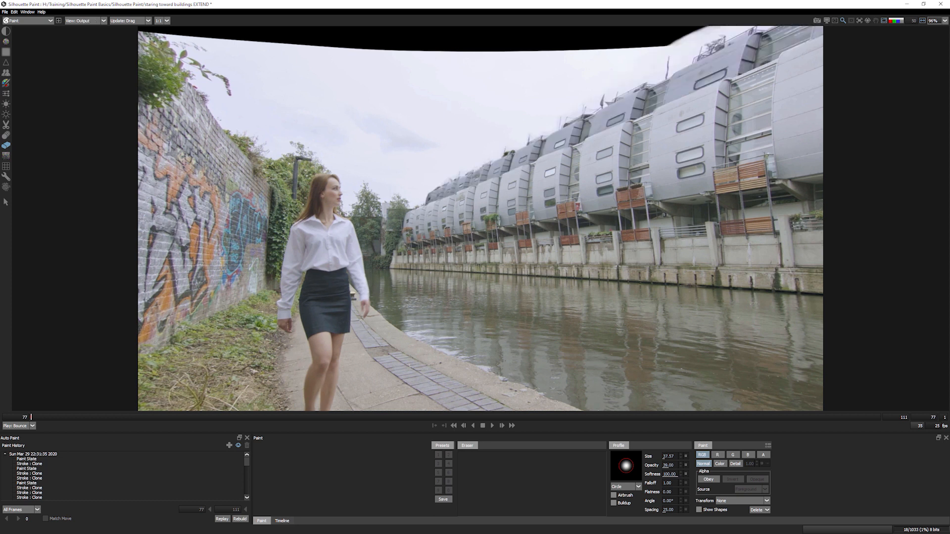
key("1")
key("2")
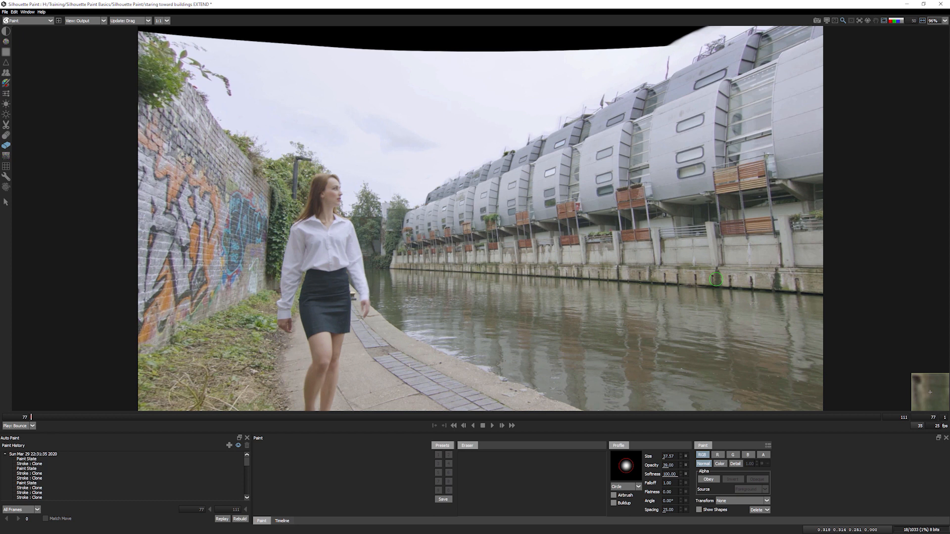
- Zoom in along the concrete canal wall and switch back to the Clone tool
scroll(722, 280, "up", 2)
left_click_drag(916, 351, 550, 364)
left_click_drag(482, 307, 674, 348)
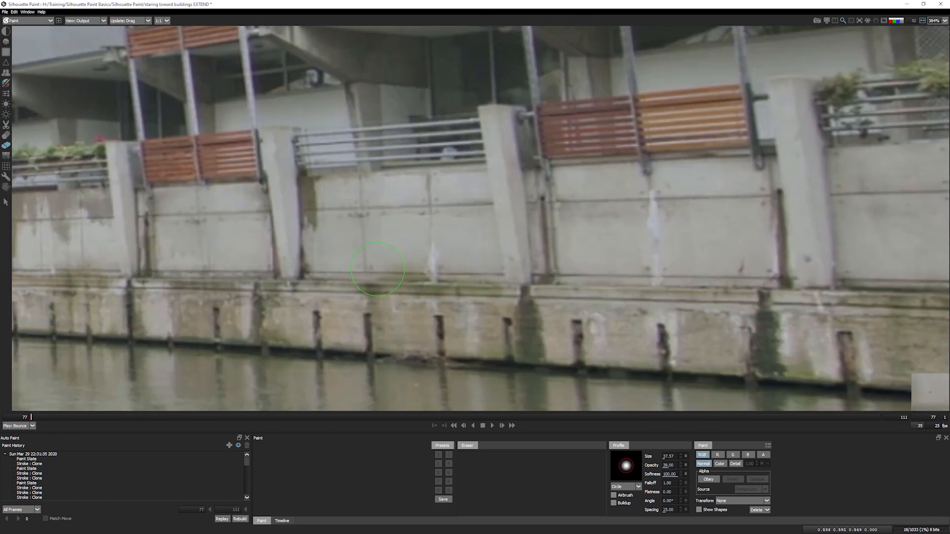
left_click(6, 73)
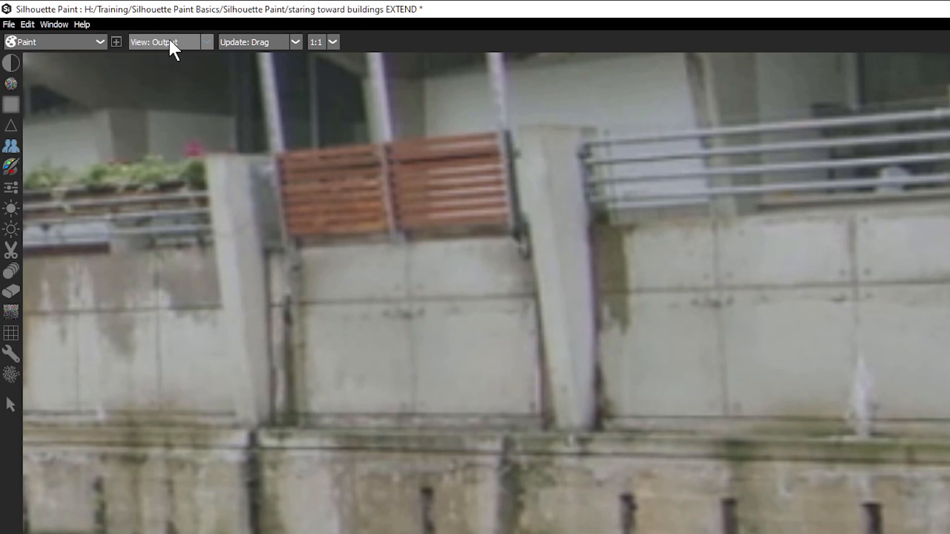
- Switch the viewer through Color Layer, Paint and Detail Layer, ending on Color Layer
left_click(91, 20)
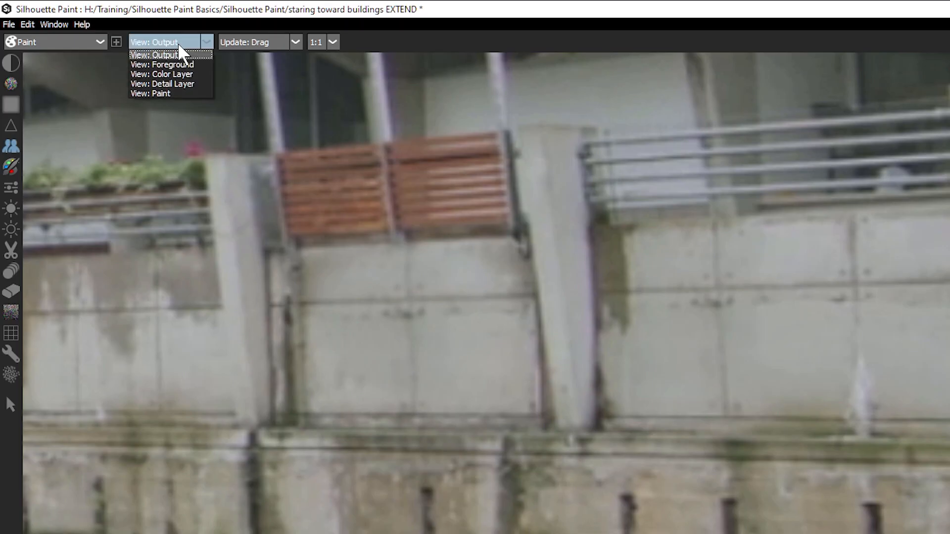
left_click(197, 75)
left_click(205, 43)
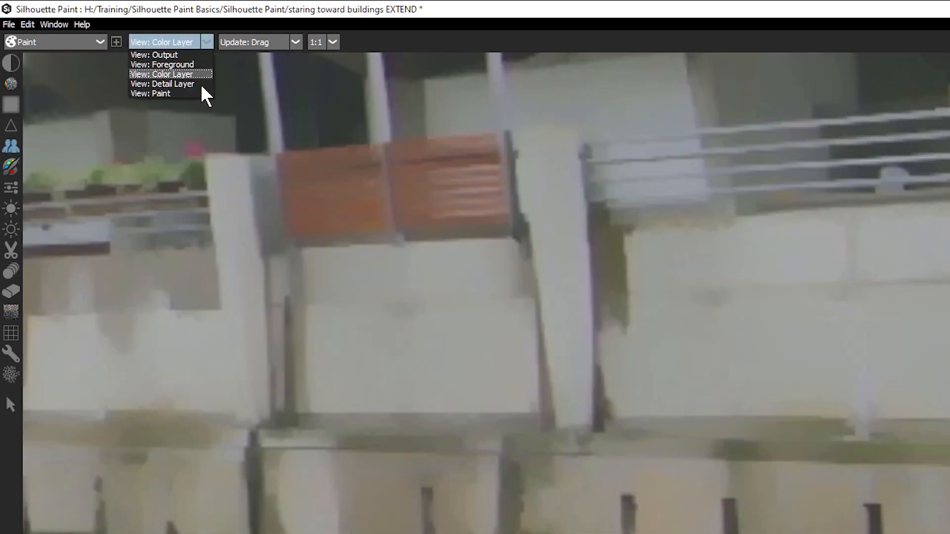
left_click(203, 94)
left_click(190, 85)
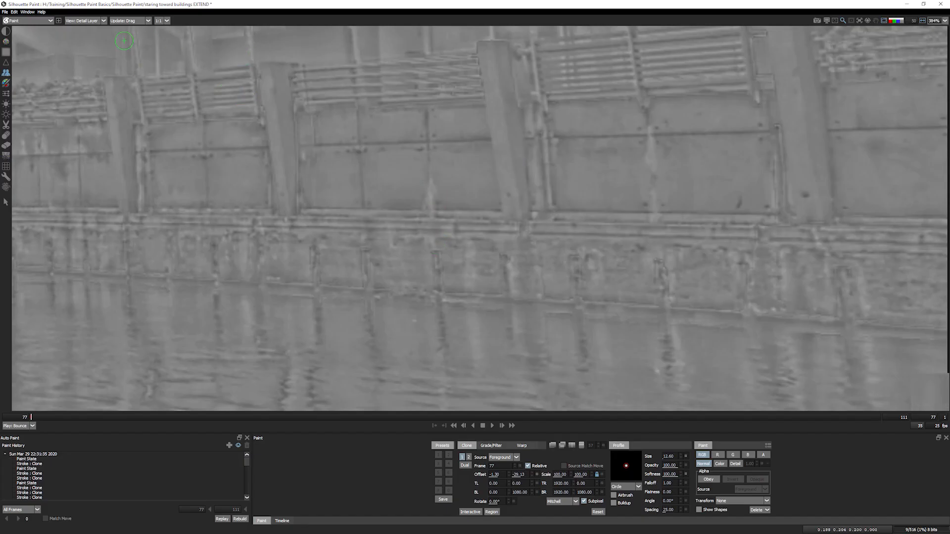
left_click(91, 37)
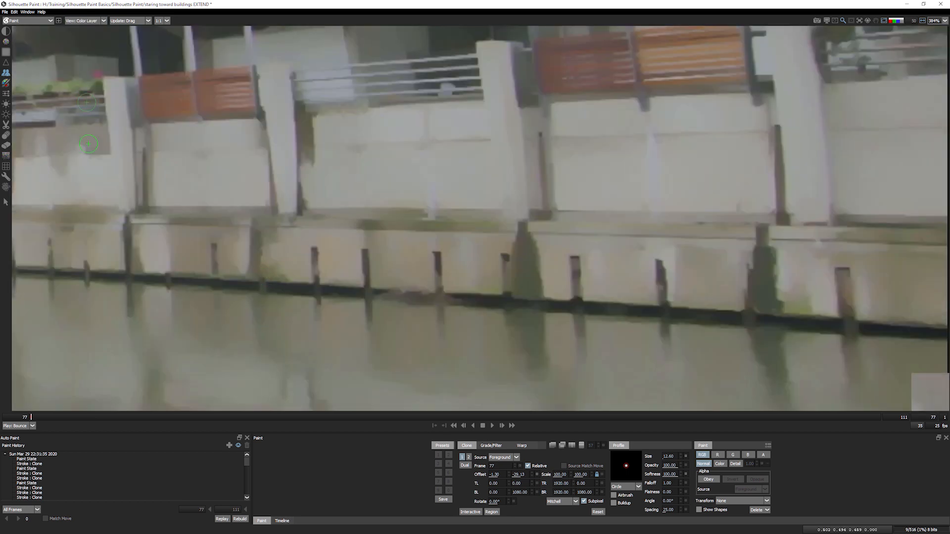
left_click(84, 20)
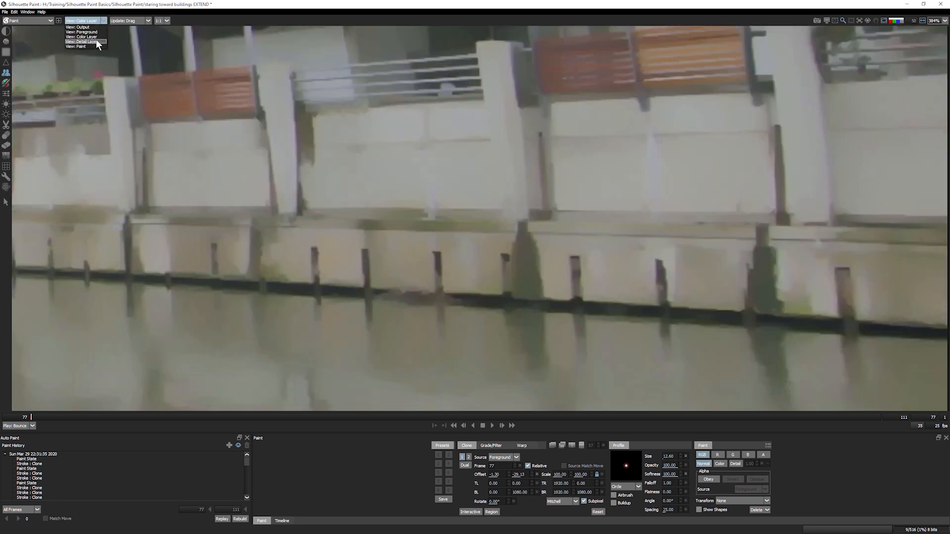
left_click(96, 41)
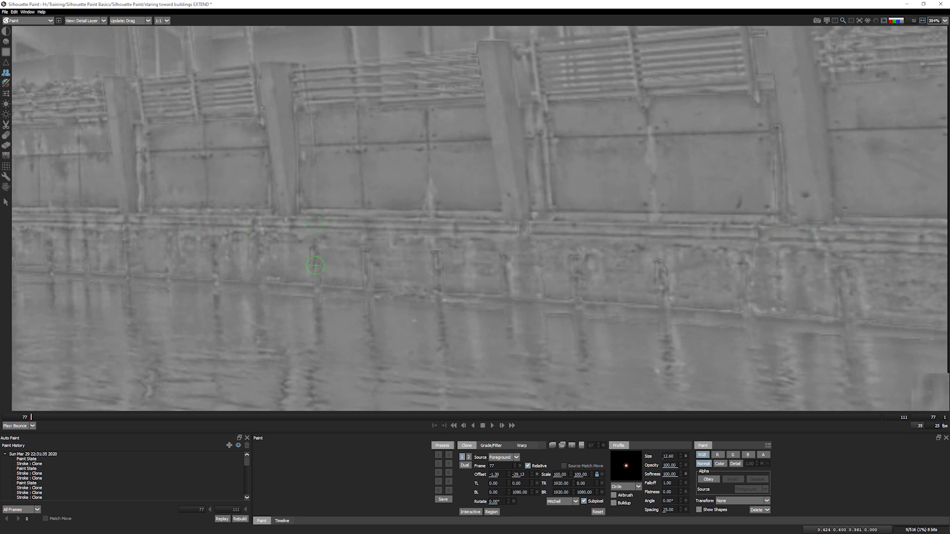
left_click(88, 19)
left_click(92, 37)
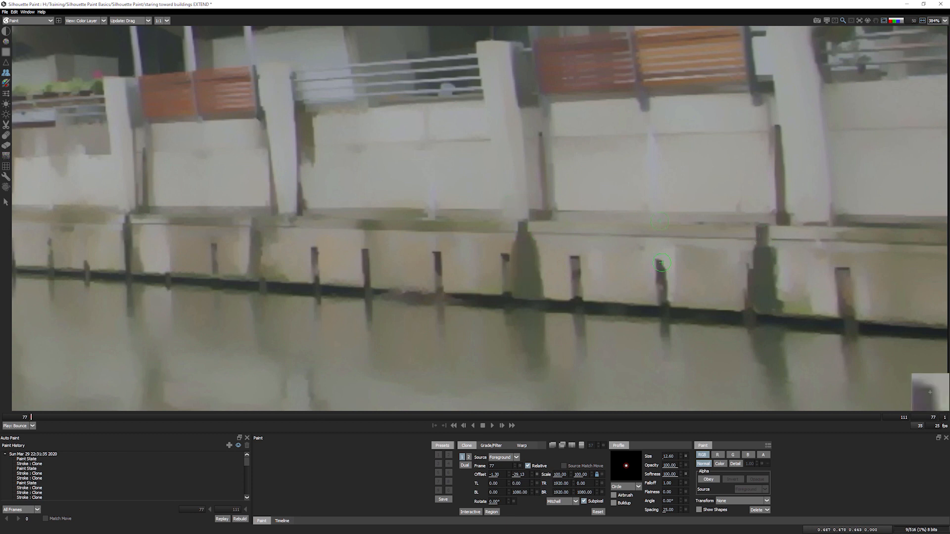
- From the full output view, set painting to Color blend mode and choose the Color brush
left_click(90, 21)
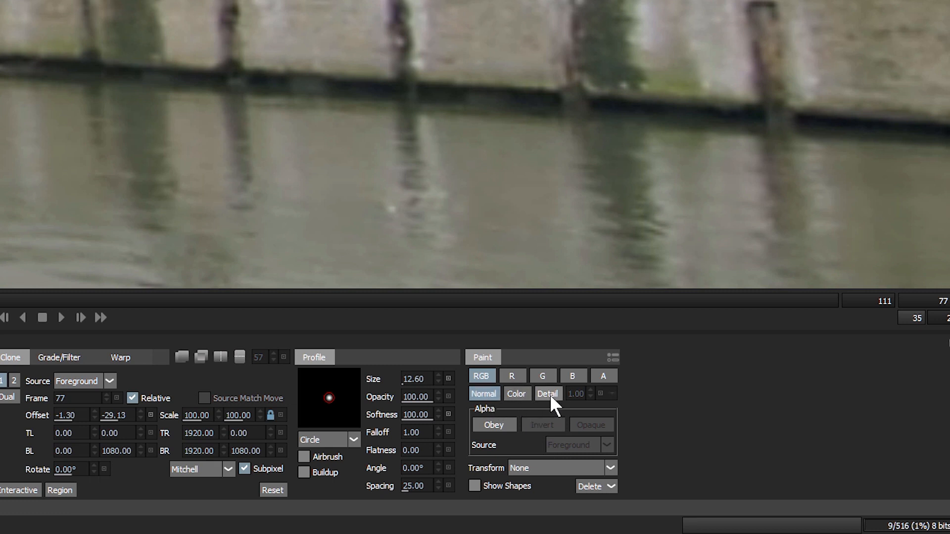
left_click(517, 394)
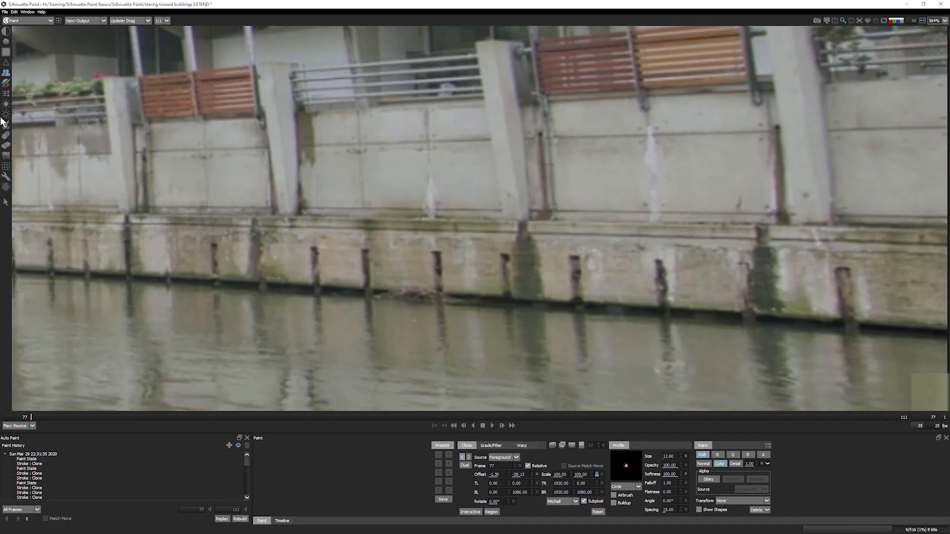
left_click(6, 84)
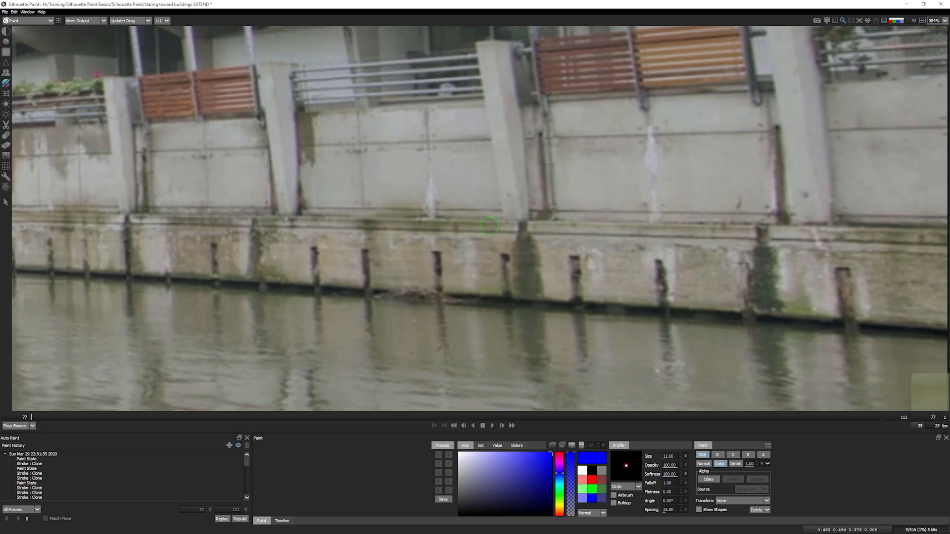
- Try a pink test stroke on the wall near the posts, then undo it
left_click(582, 479)
mouse_move(364, 233)
left_mouse_down()
mouse_move(393, 249)
mouse_move(373, 272)
mouse_move(419, 265)
mouse_move(356, 269)
mouse_move(371, 252)
mouse_move(313, 257)
mouse_move(386, 263)
mouse_move(399, 284)
mouse_move(359, 238)
left_mouse_up()
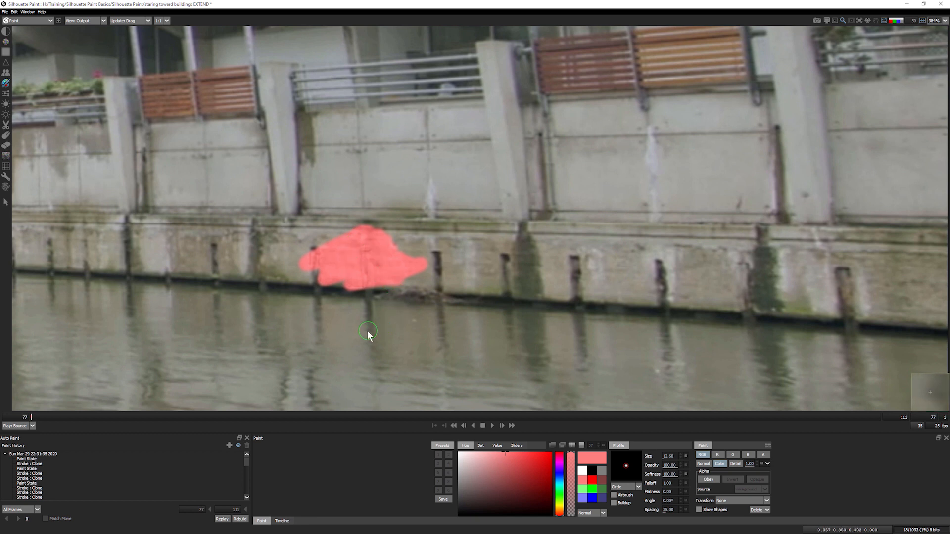
key("ctrl+z")
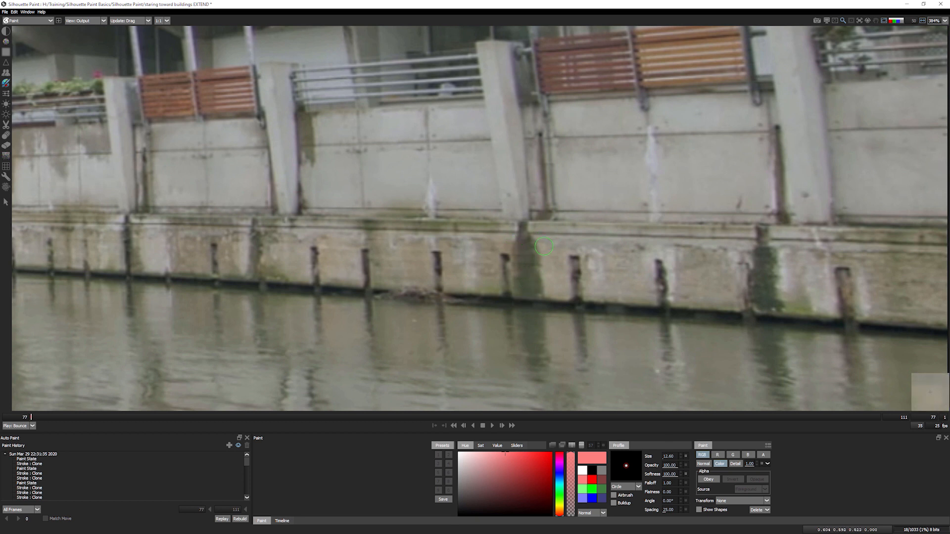
- Sample wall greys and paint over the green moss streak and the dark moss patch
left_click(544, 246, "ctrl")
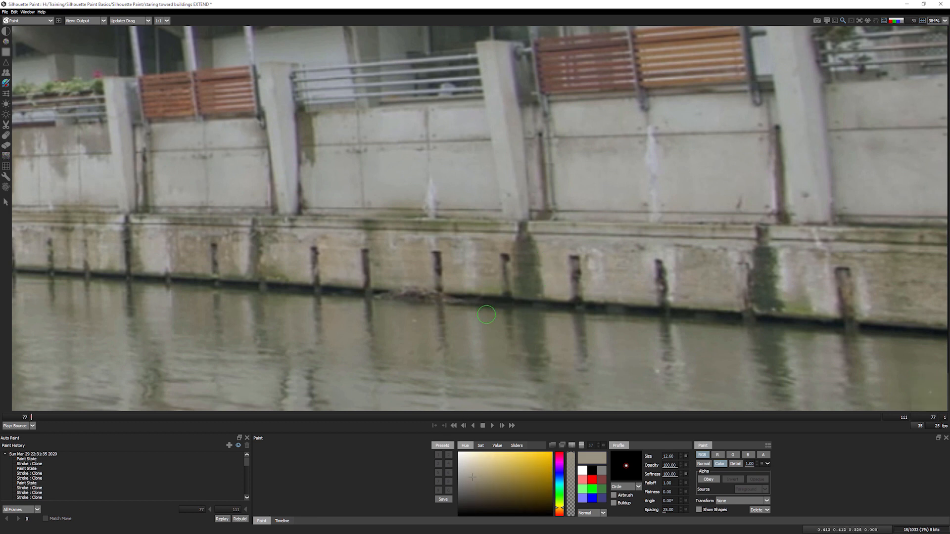
left_click(486, 315, "ctrl")
left_click_drag(544, 249, 563, 279)
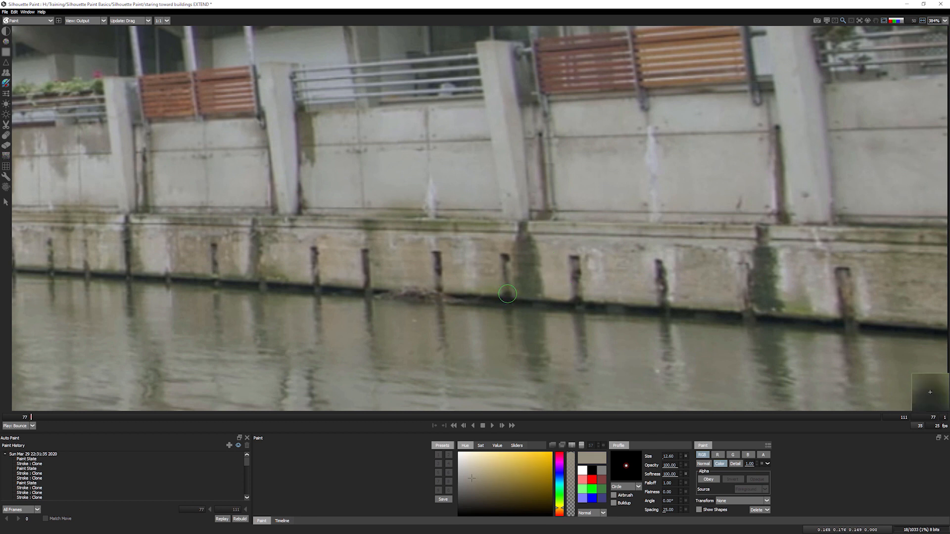
mouse_move(519, 241)
left_mouse_down()
mouse_move(534, 273)
mouse_move(520, 265)
mouse_move(520, 290)
mouse_move(536, 294)
mouse_move(539, 279)
left_mouse_up()
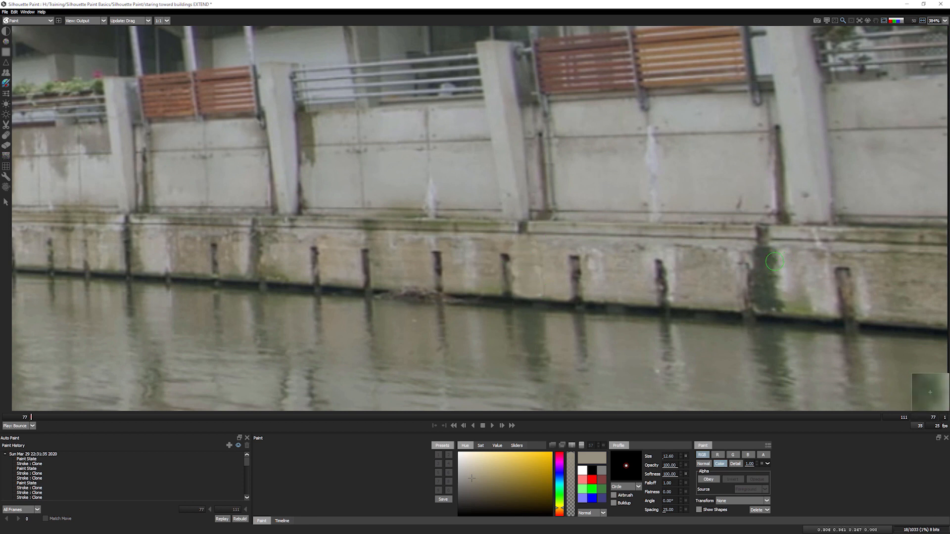
left_click(785, 260, "shift")
mouse_move(762, 253)
left_mouse_down()
mouse_move(774, 275)
mouse_move(774, 289)
mouse_move(756, 272)
mouse_move(763, 306)
mouse_move(819, 302)
mouse_move(790, 308)
mouse_move(826, 311)
mouse_move(778, 309)
mouse_move(787, 297)
mouse_move(809, 299)
mouse_move(778, 278)
mouse_move(798, 285)
left_mouse_up()
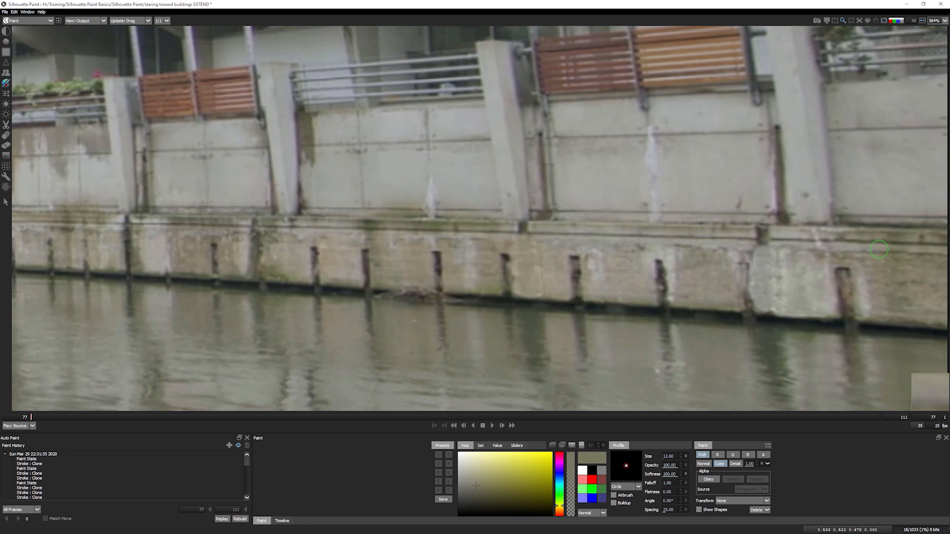
- Resample warm wall grey, enlarge the brush to 28.21, and brighten the wall around the rightmost post
left_click(878, 250, "shift")
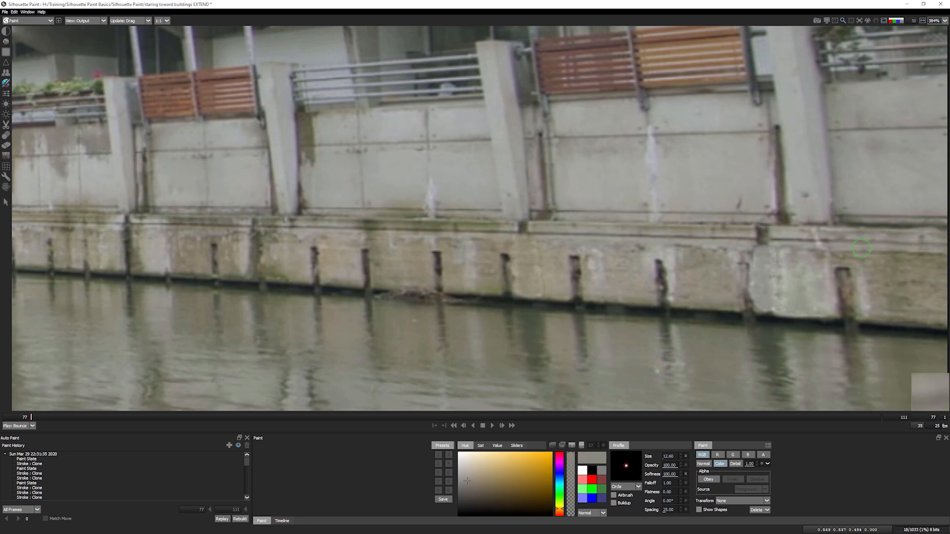
left_click(931, 393, "shift")
left_click(799, 277, "shift")
left_click_drag(815, 283, 873, 271)
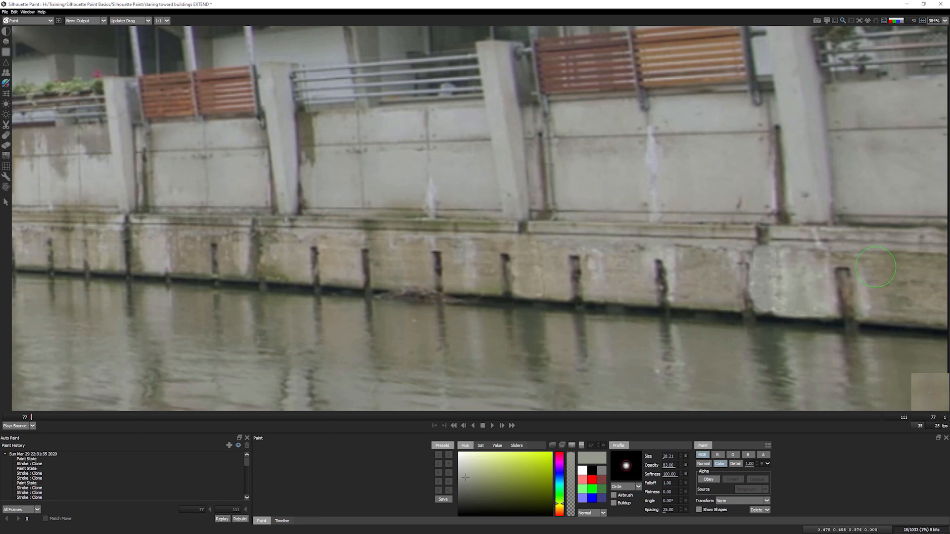
mouse_move(927, 287)
left_mouse_down()
mouse_move(914, 315)
mouse_move(942, 287)
mouse_move(828, 250)
left_mouse_up()
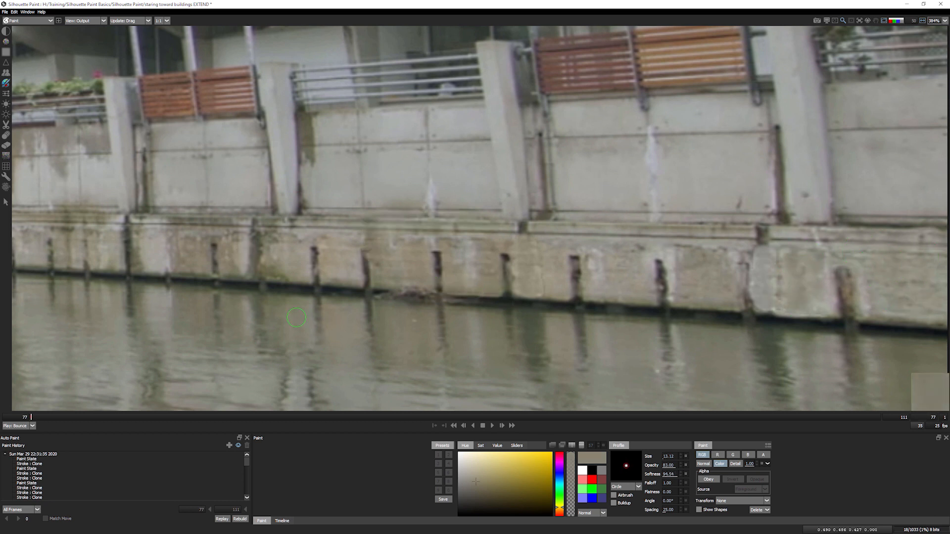
- Resample wall colours and paint out the green stain beside the post and stains below the ledge
left_click(334, 119, "shift")
mouse_move(304, 136)
left_mouse_down()
mouse_move(303, 120)
mouse_move(312, 156)
mouse_move(300, 125)
mouse_move(301, 166)
left_mouse_up()
left_click(287, 247, "shift")
left_click_drag(266, 238, 271, 275)
left_click(312, 223, "shift")
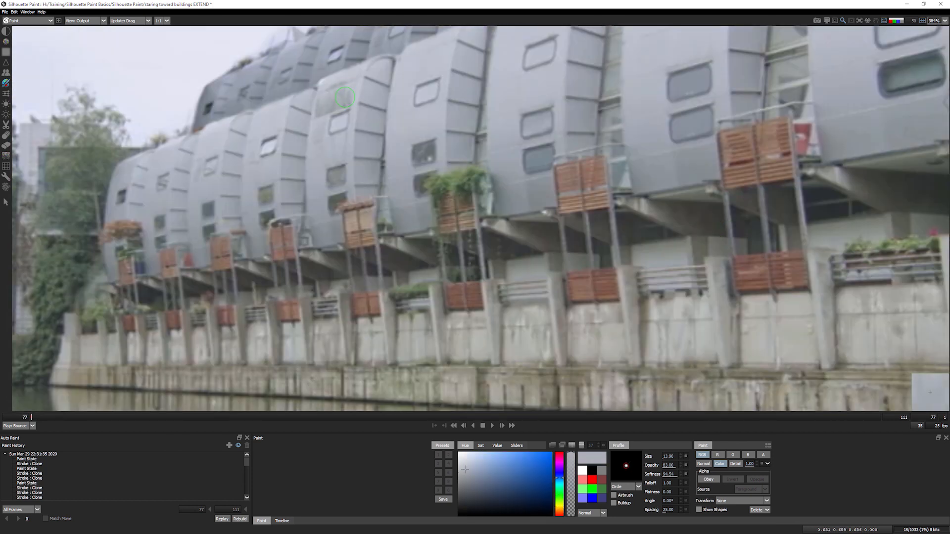
- Fit the shot and toggle between the original footage and the painted result
key("f")
key("1")
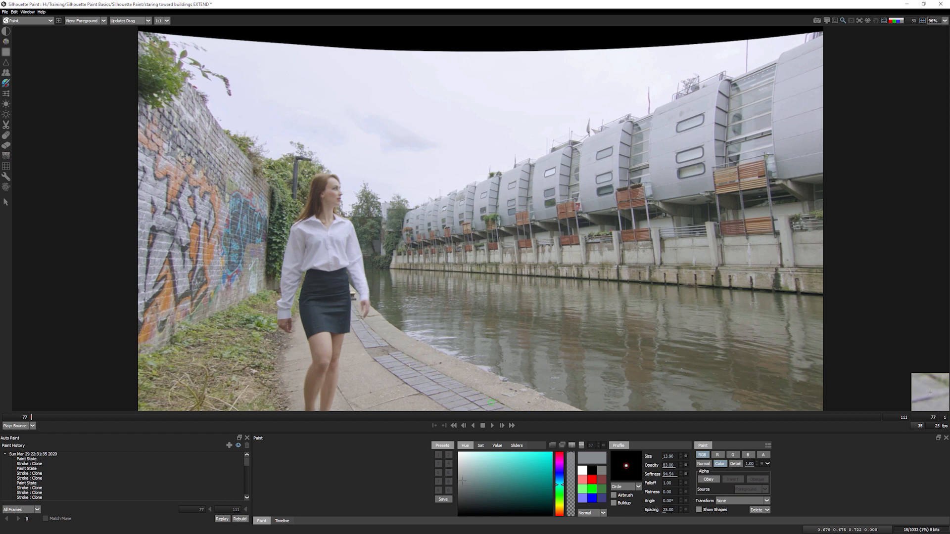
key("3")
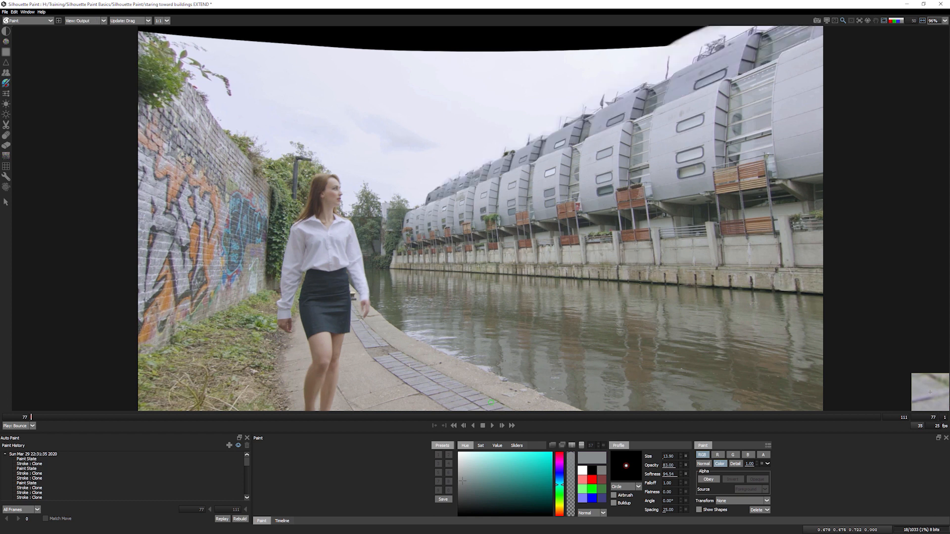
key("1")
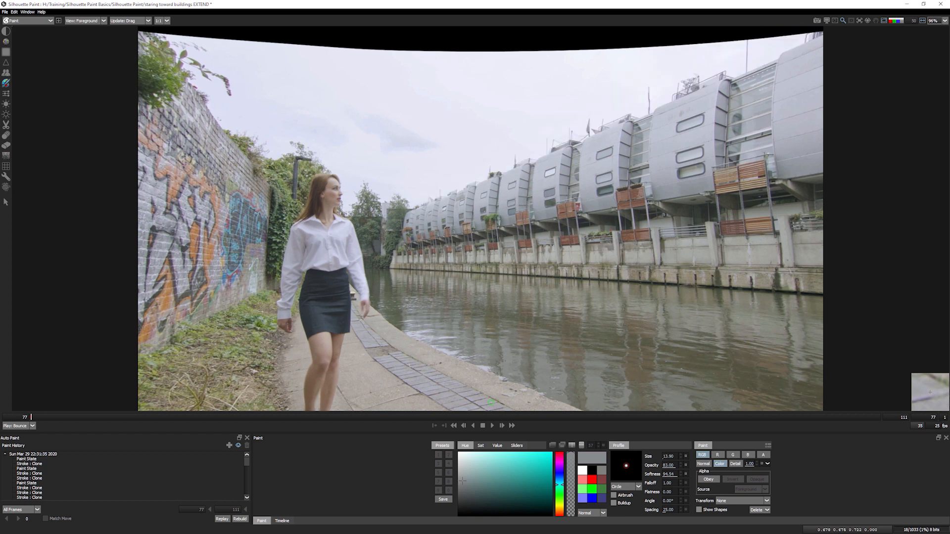
key("3")
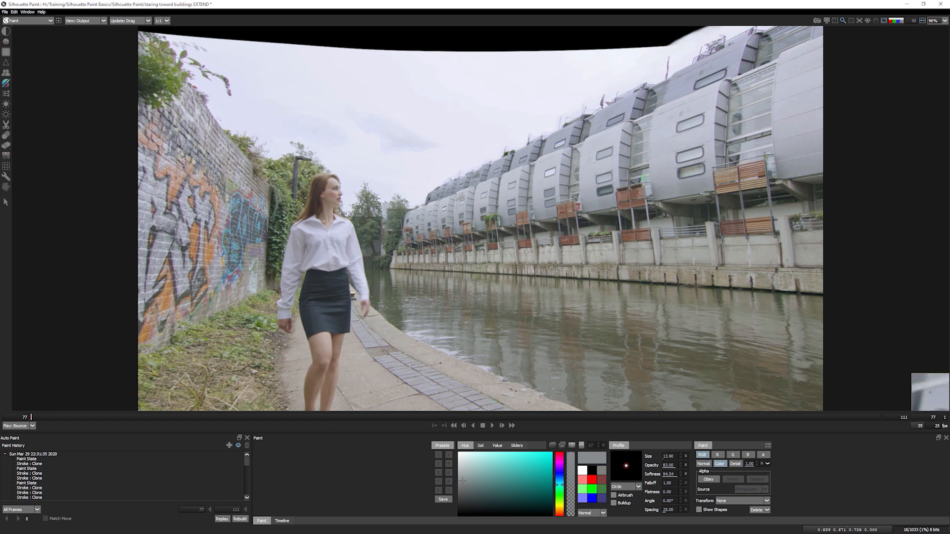
- Set painting back to Normal blend mode and zoom in on the cloned building facade
left_click(734, 464)
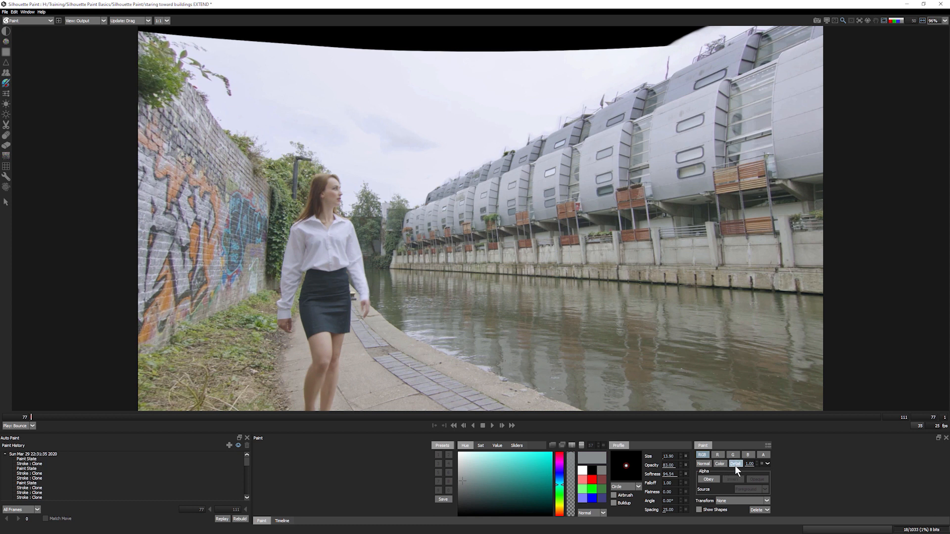
left_click(705, 464)
key("i")
key("i")
left_click_drag(722, 278, 440, 414)
key("i")
left_click_drag(580, 215, 588, 355)
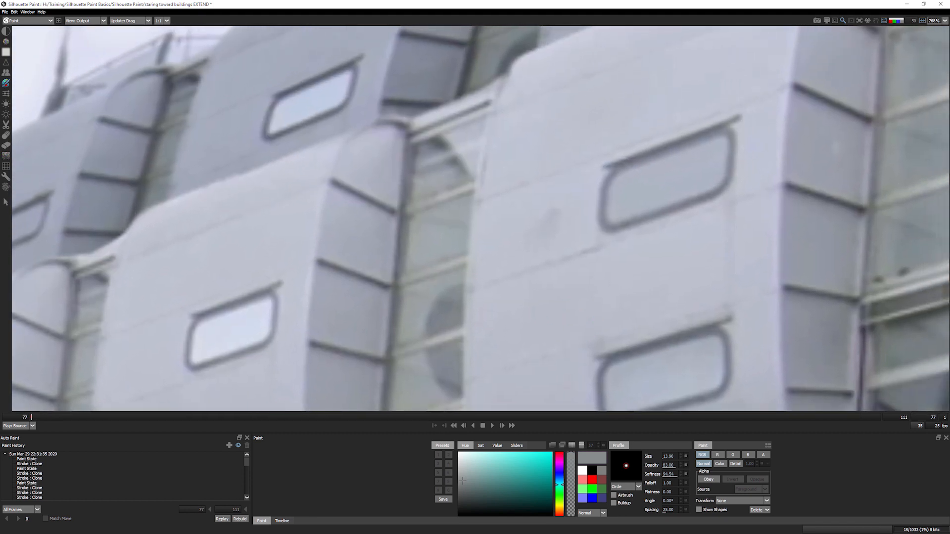
- Select the Blemish tool with a brush of about 24.57 and inspect the building facade
left_click(6, 42)
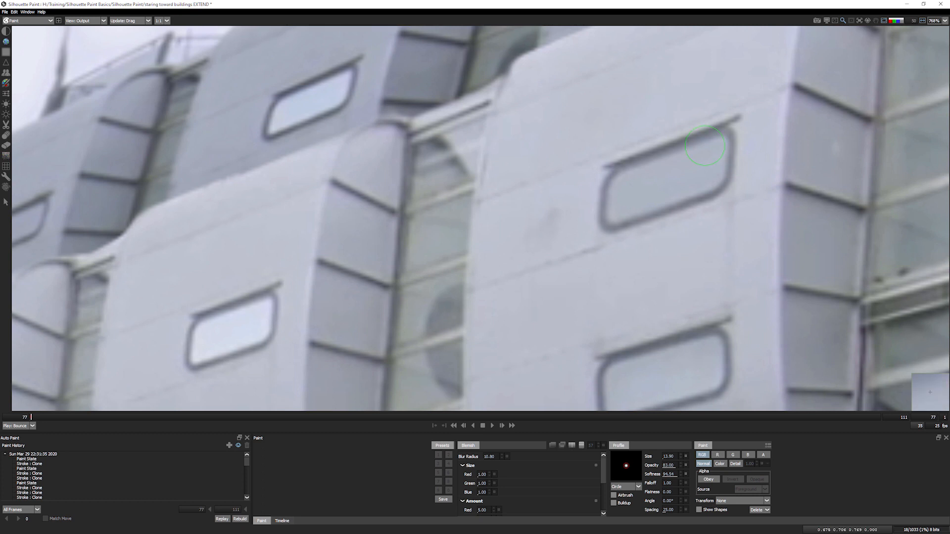
left_click_drag(543, 224, 557, 221)
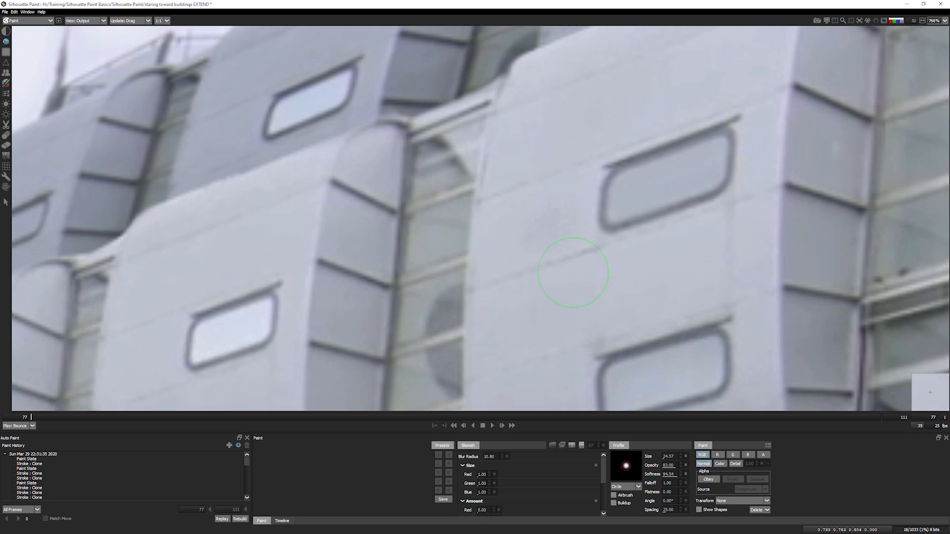
scroll(573, 272, "up", 4)
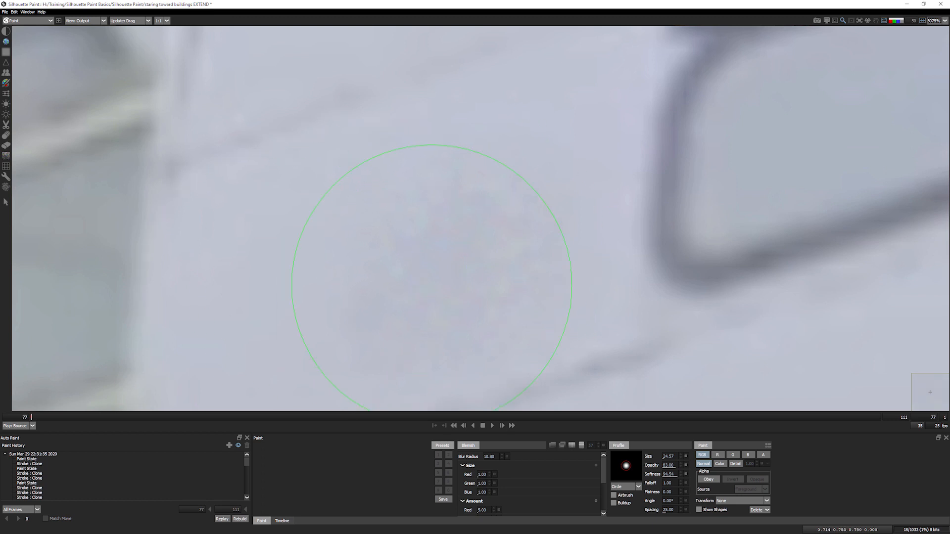
scroll(431, 285, "down", 4)
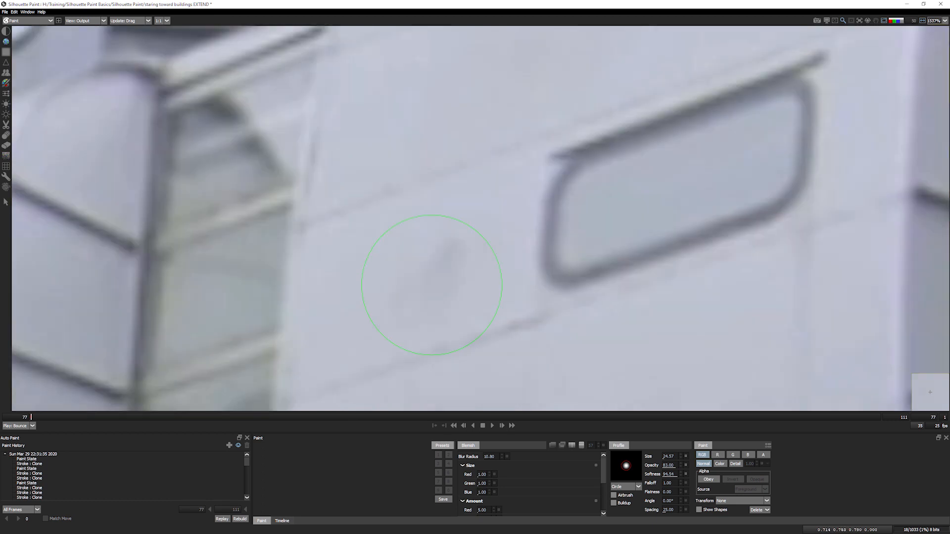
left_click_drag(429, 289, 606, 216)
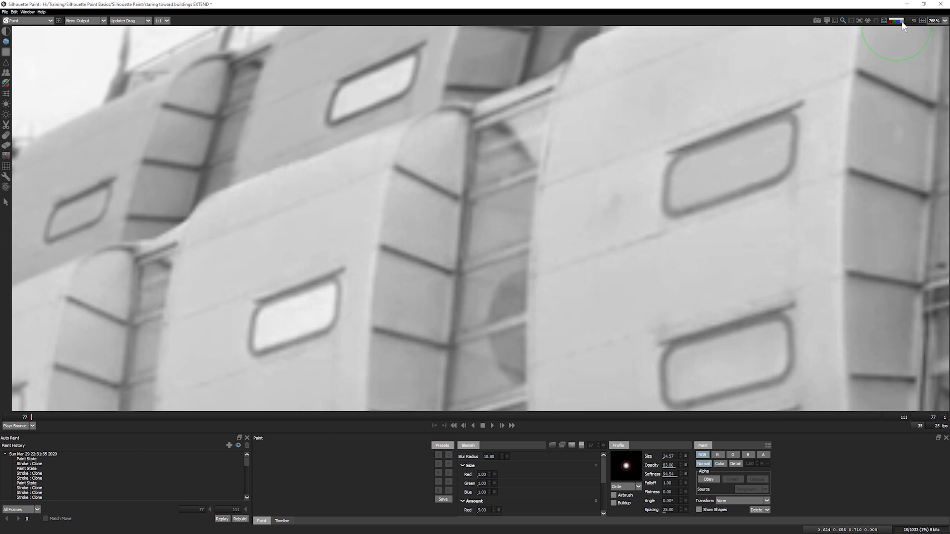
- View the red channel only, enable the blemish blur preview, and push the comparison split off the image
left_click(891, 22)
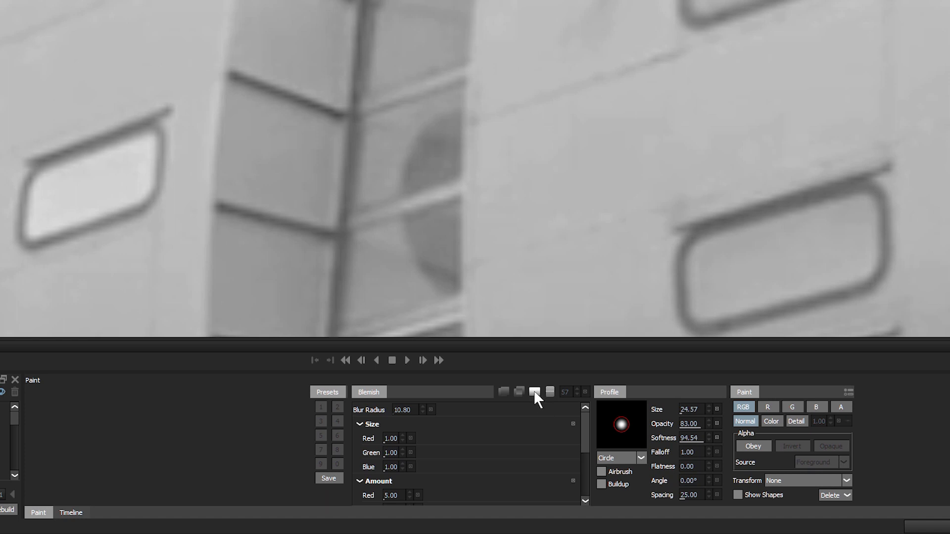
left_click(535, 392)
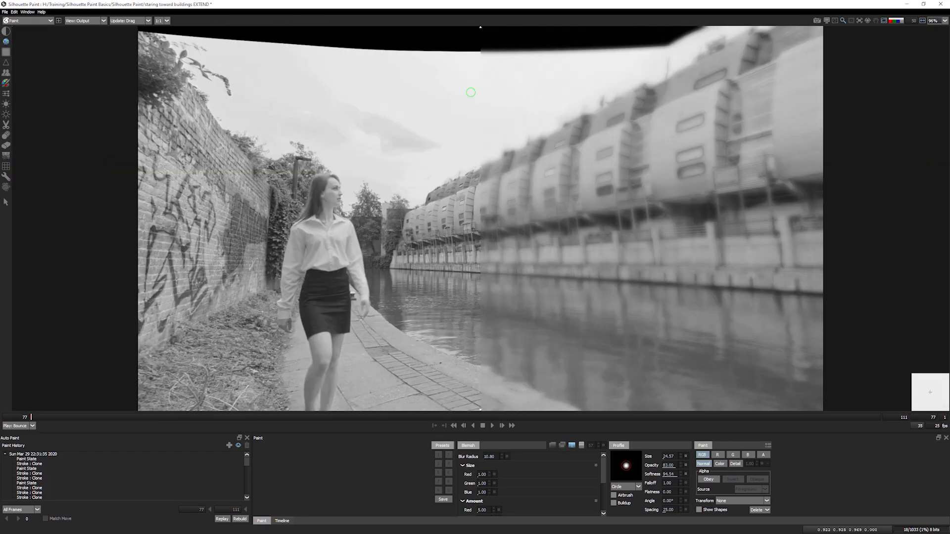
mouse_move(480, 25)
left_mouse_down()
mouse_move(823, 26)
mouse_move(649, 50)
mouse_move(253, 64)
mouse_move(697, 74)
mouse_move(676, 76)
left_mouse_up()
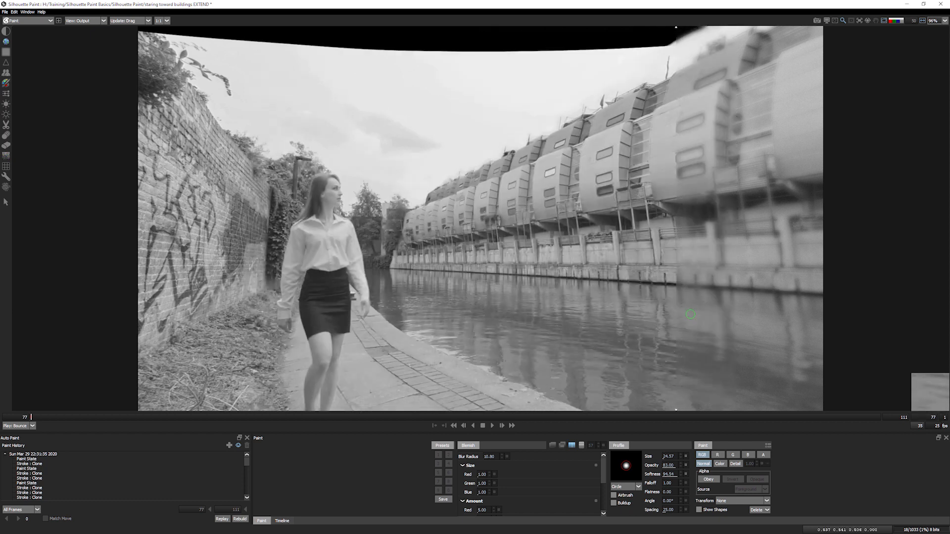
- Lower the blemish Amount for green and blue (blue to 2.00) while viewing single channels, then return to RGB
scroll(680, 120, "up", 3)
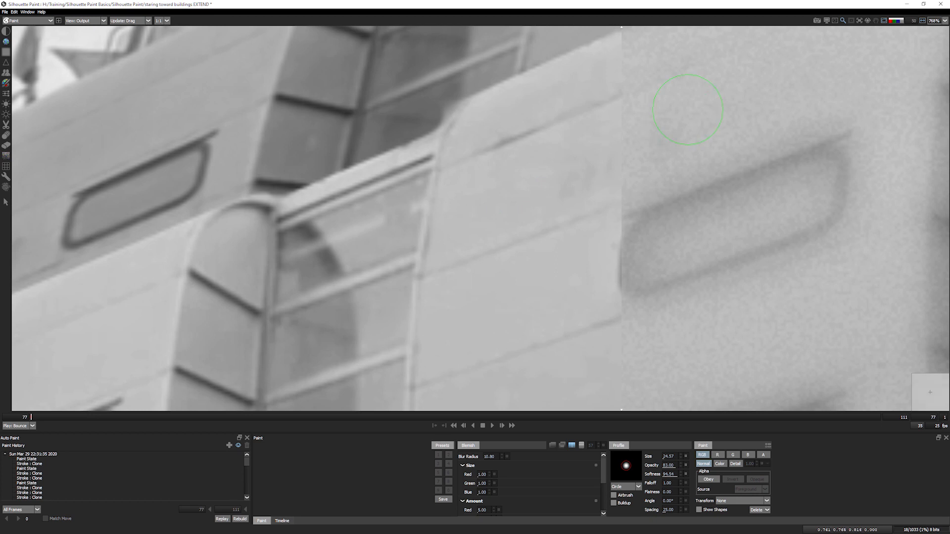
left_click_drag(603, 470, 607, 491)
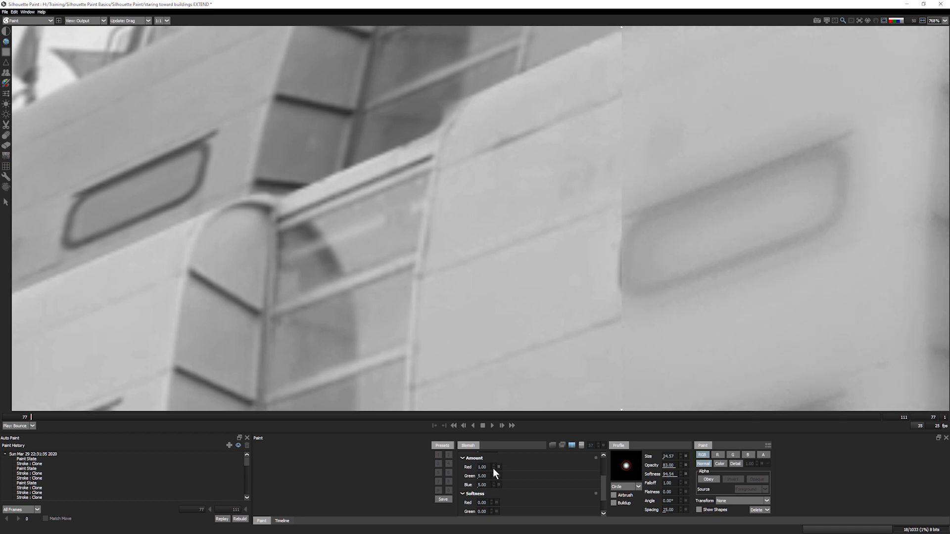
left_click(898, 21)
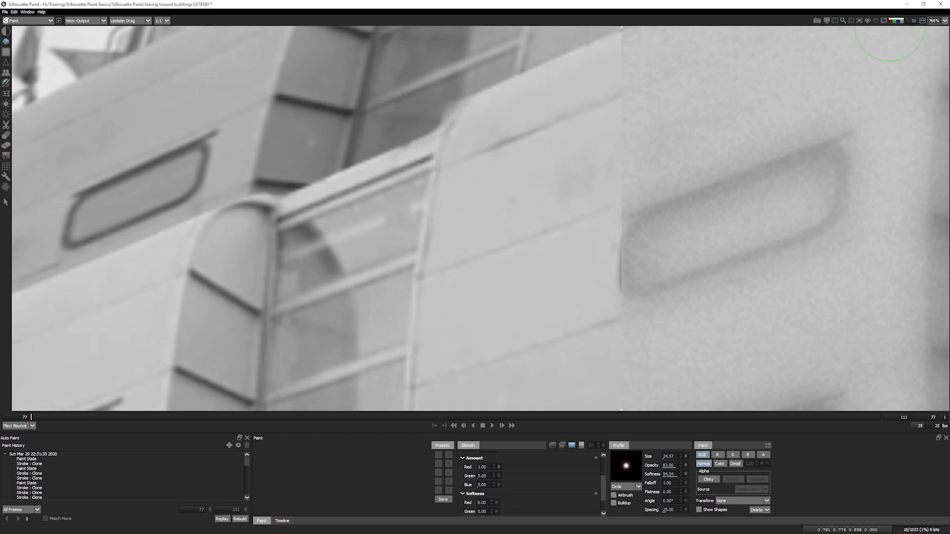
left_click_drag(476, 477, 472, 478)
left_click(900, 24)
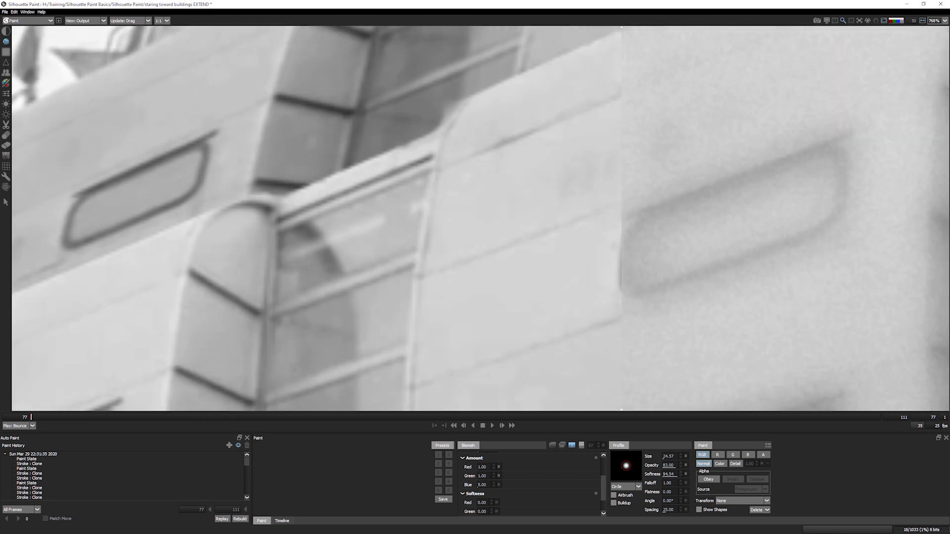
left_click_drag(470, 487, 492, 485)
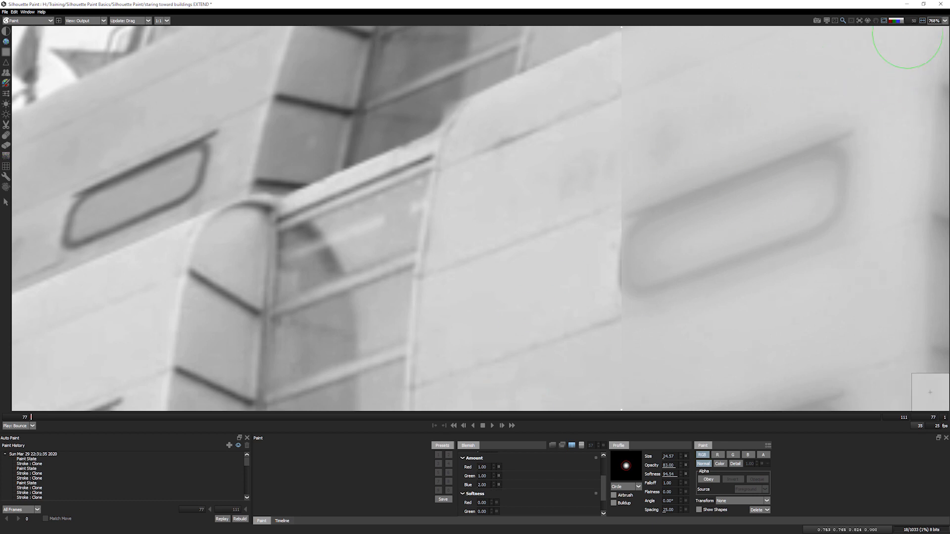
left_click(898, 21)
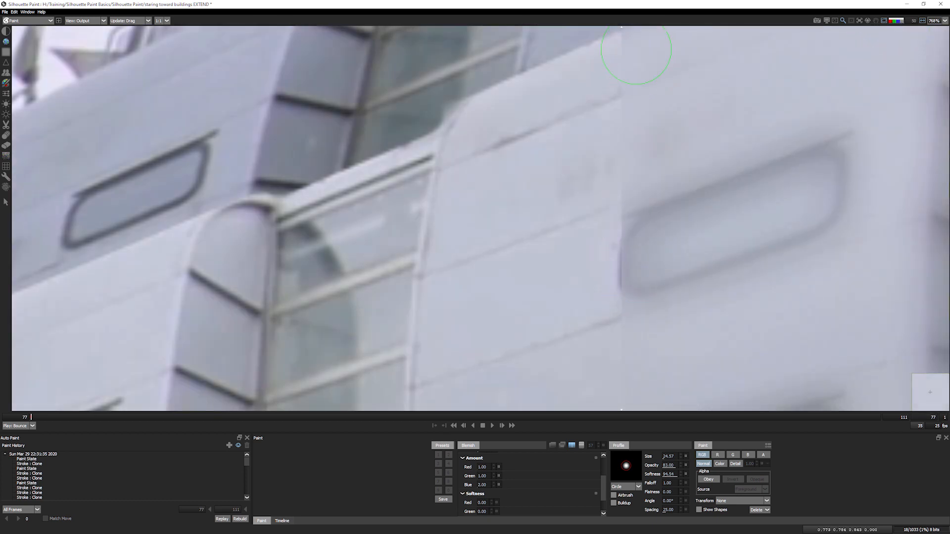
- Compare retouched and original with the wipe, turn off split view, and shrink the brush to about 10
left_click_drag(620, 44, 535, 131)
left_click(572, 446)
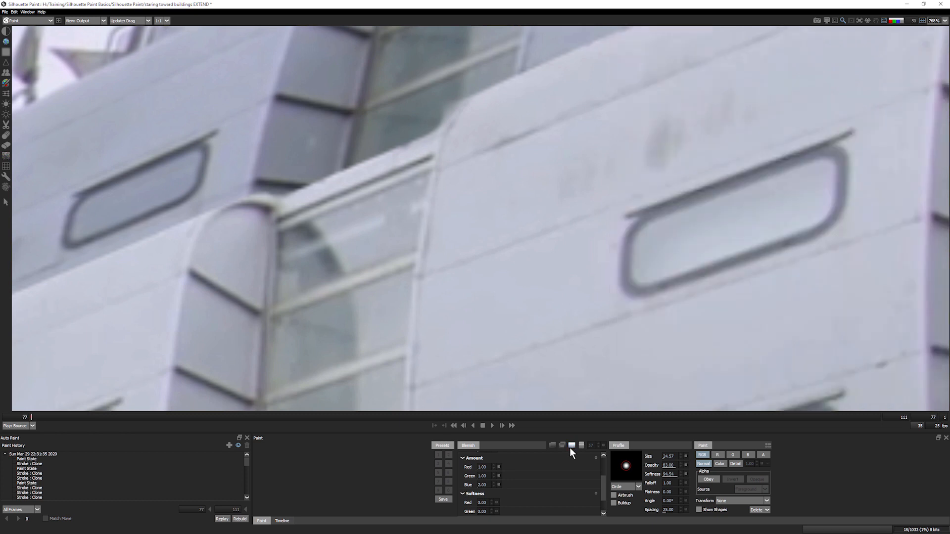
mouse_move(623, 324)
left_mouse_down()
mouse_move(421, 125)
mouse_move(373, 327)
mouse_move(513, 259)
mouse_move(502, 253)
left_mouse_up()
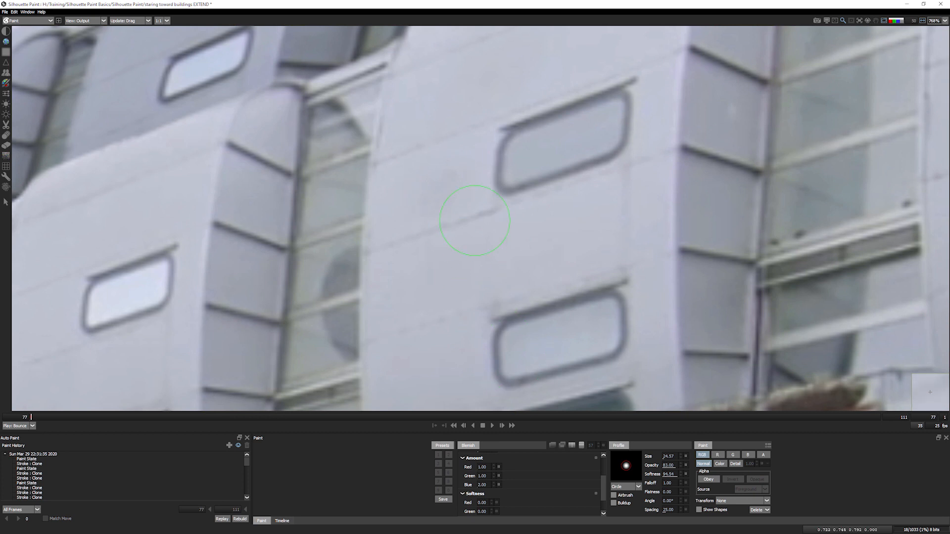
left_click_drag(429, 199, 228, 280)
mouse_move(562, 202)
left_mouse_down()
mouse_move(498, 210)
mouse_move(511, 201)
left_mouse_up()
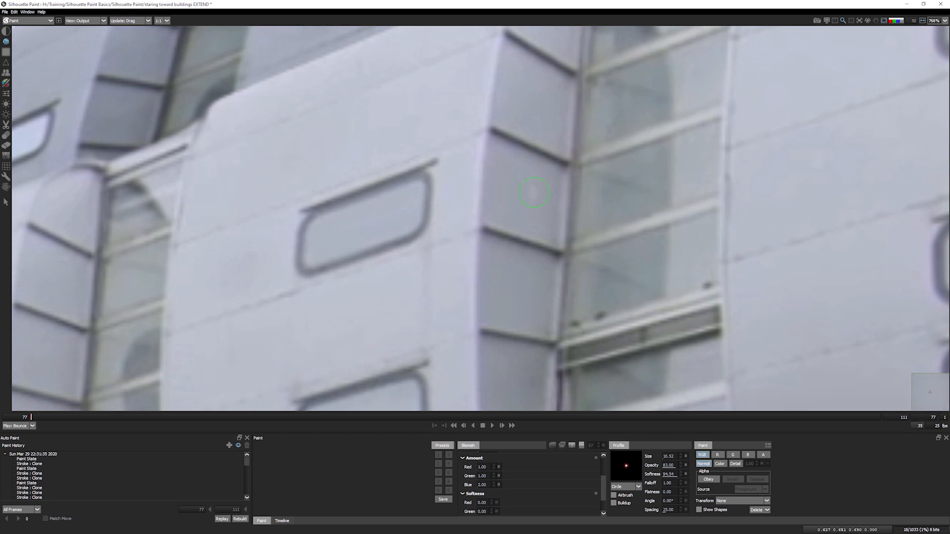
- Inspect the lower windows, walls and gates along the embankment, enlarging the brush to 17.54
left_click_drag(515, 281, 477, 57)
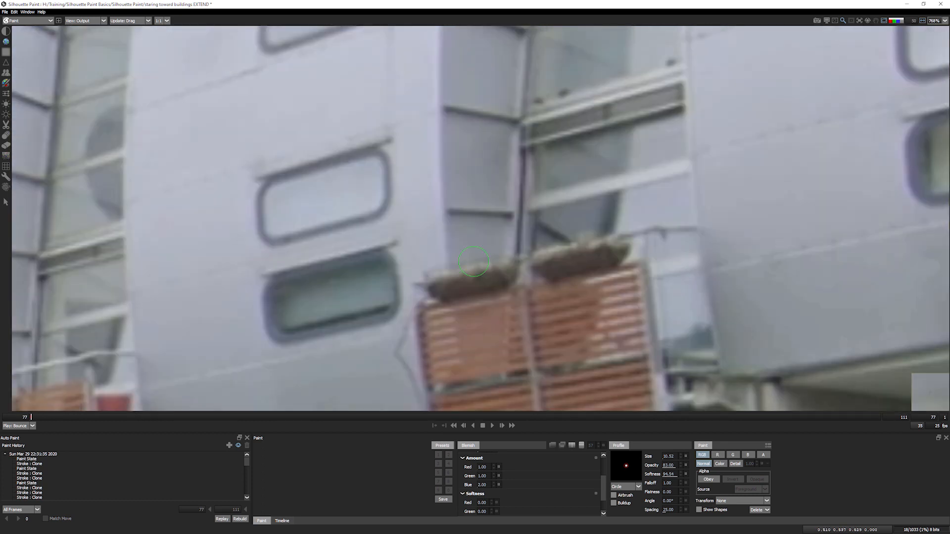
left_click_drag(357, 300, 480, 89)
left_click_drag(394, 259, 395, 121)
left_click_drag(484, 381, 264, 192)
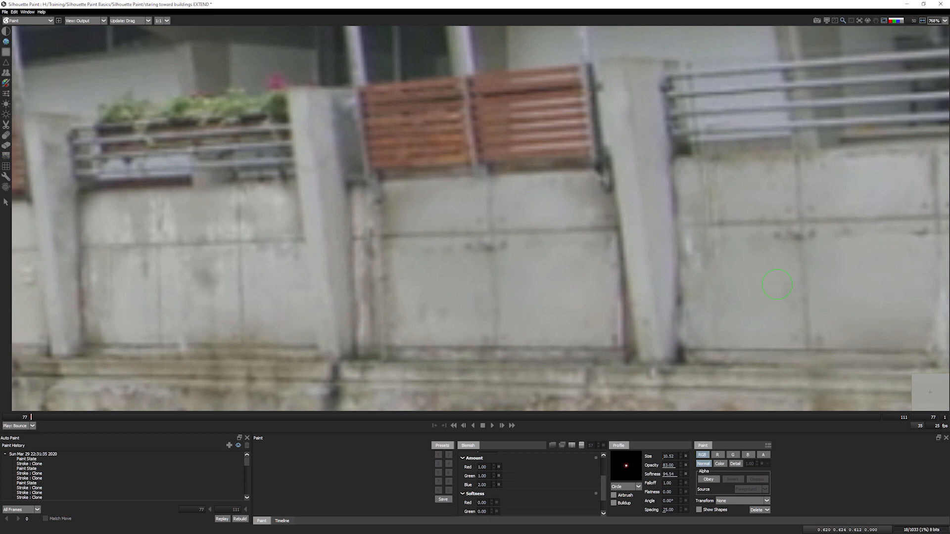
mouse_move(206, 279)
left_mouse_down()
mouse_move(510, 237)
mouse_move(500, 261)
left_mouse_up()
mouse_move(319, 231)
left_mouse_down()
mouse_move(521, 276)
mouse_move(917, 218)
left_mouse_up()
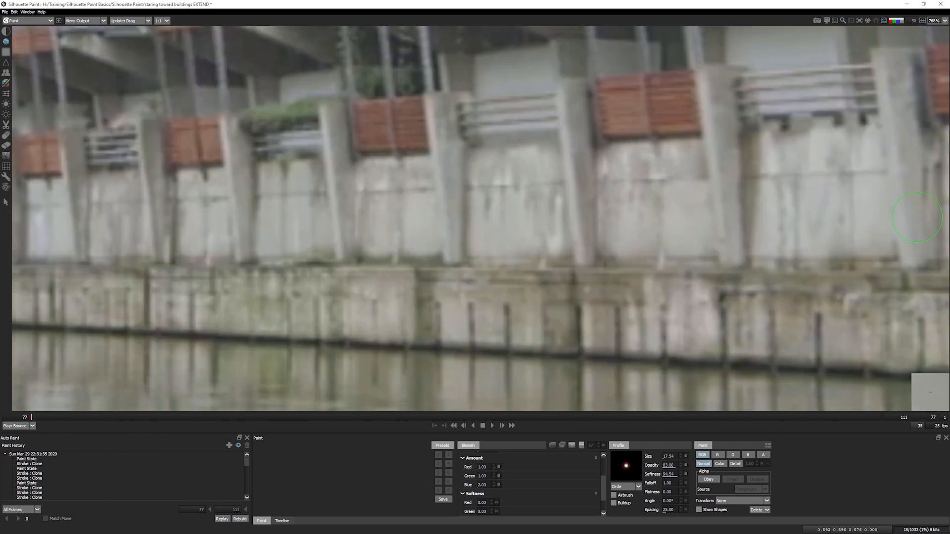
- Fit the whole canal frame and flip between the original footage and the painted result
key("1")
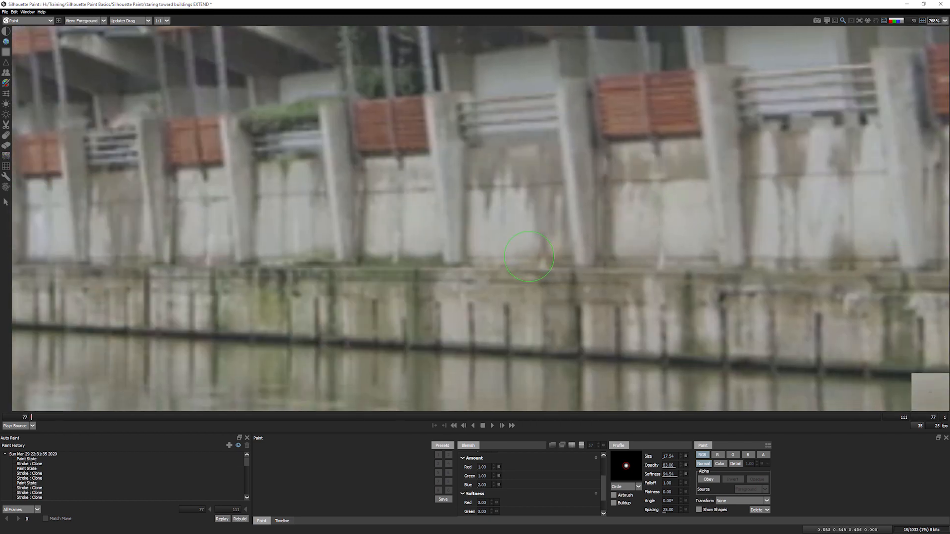
key("f")
key("1")
key("1")
key("1")
key("1")
key("1")
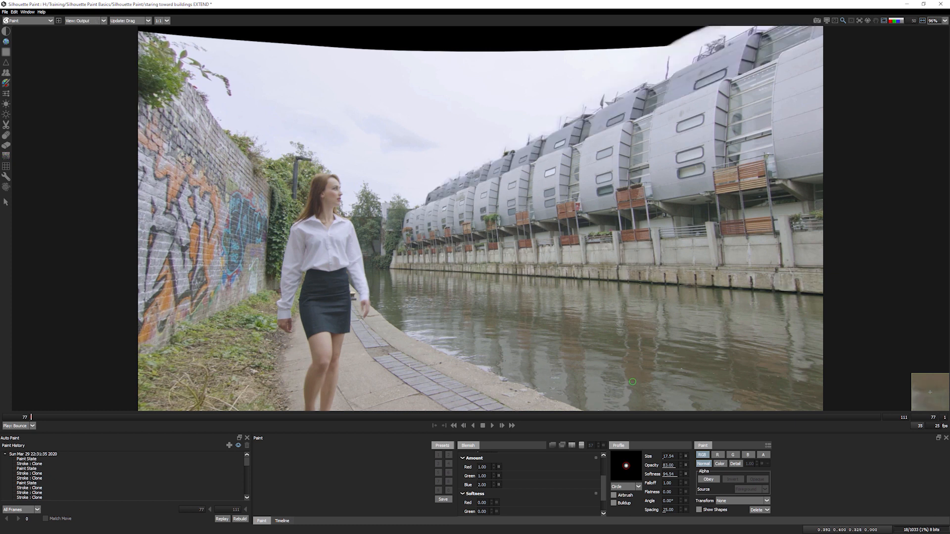
- Select the Dodge tool with a brush of about size 141 and its range kept on Midtones
left_click_drag(591, 161, 599, 166)
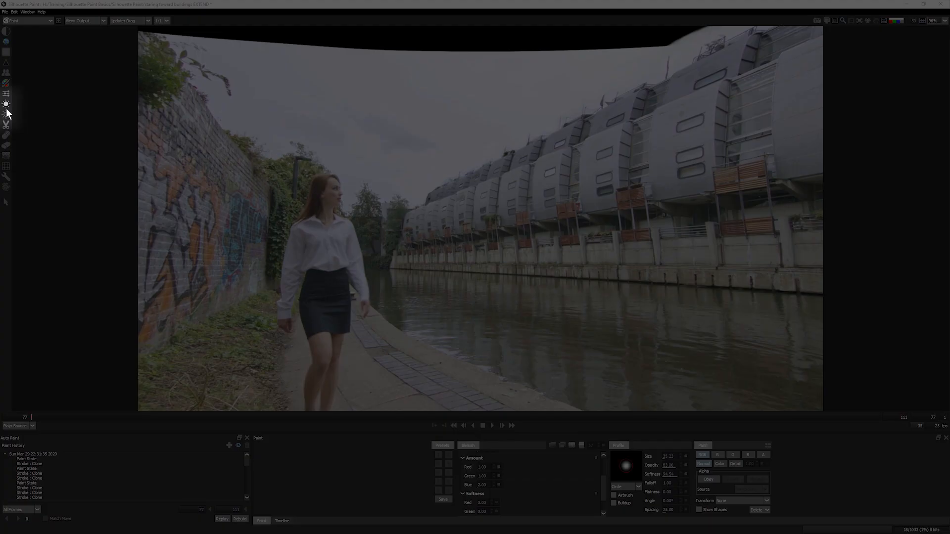
left_click(6, 105)
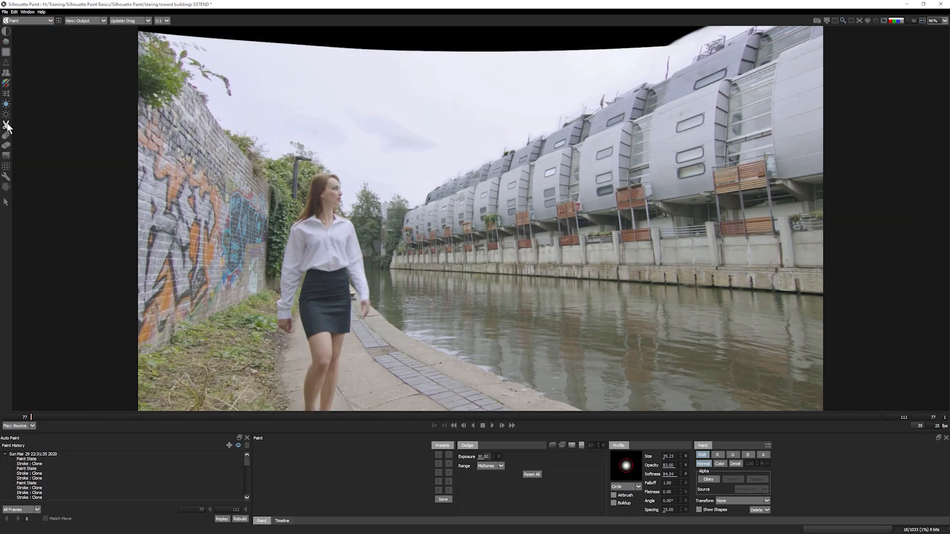
left_click_drag(464, 238, 550, 218)
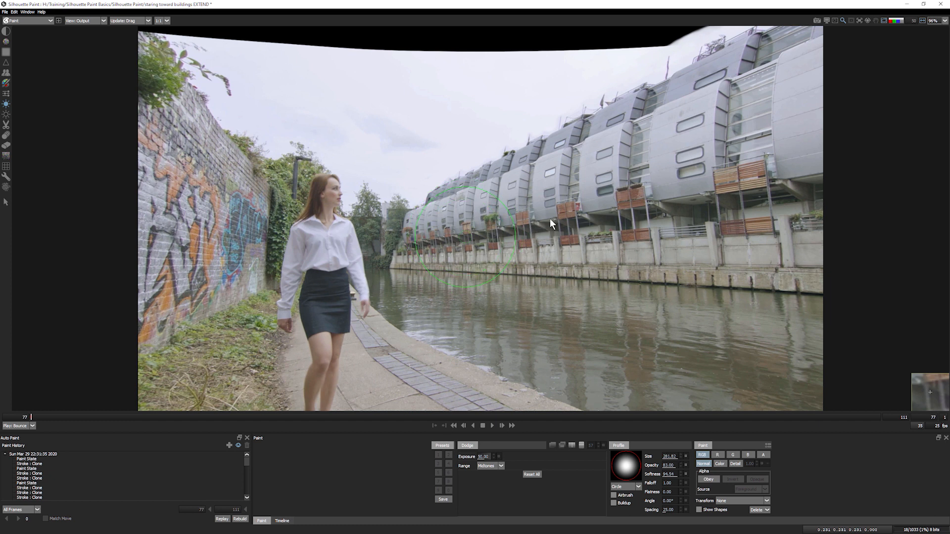
left_click_drag(572, 111, 559, 171)
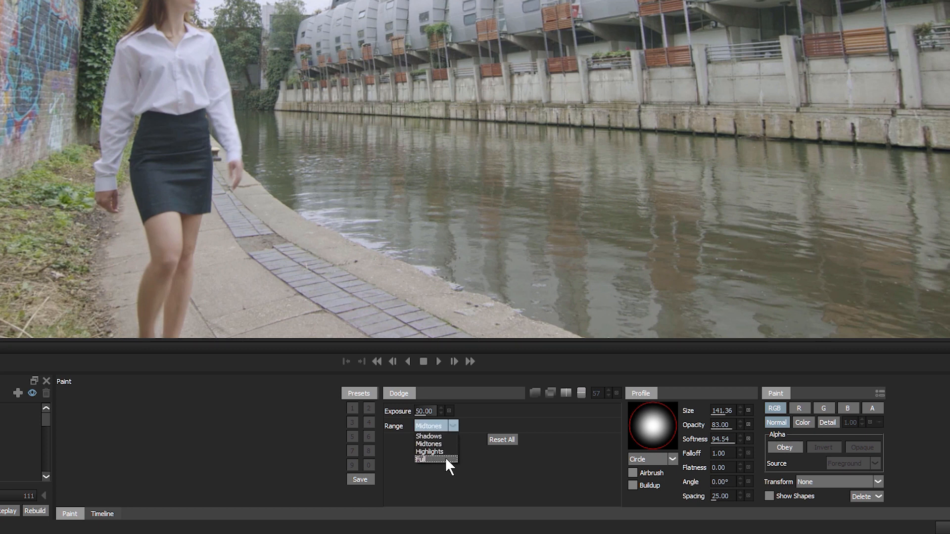
left_click(478, 463)
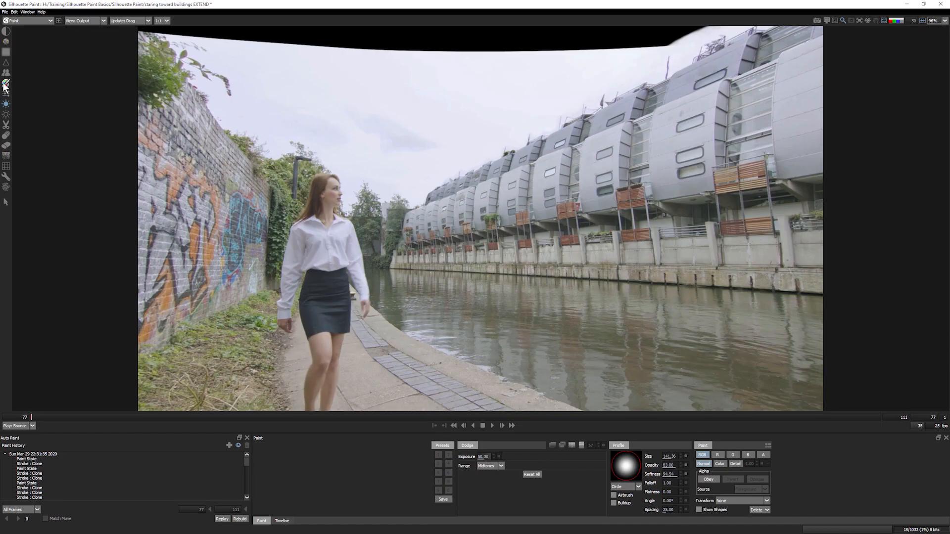
- Choose the Paint tool with blue colour and Airbrush on, trying sky dabs and undoing them
left_click(6, 83)
left_click(592, 497)
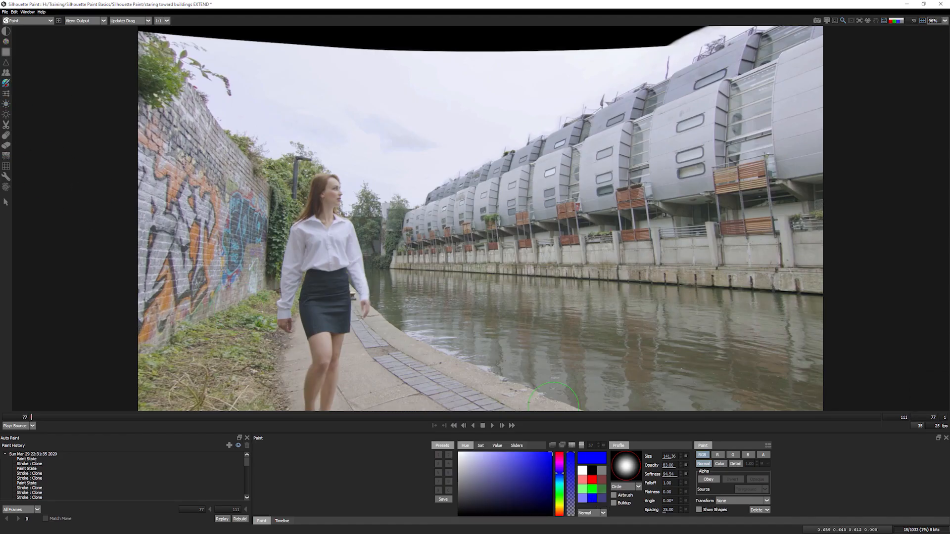
left_click(614, 495)
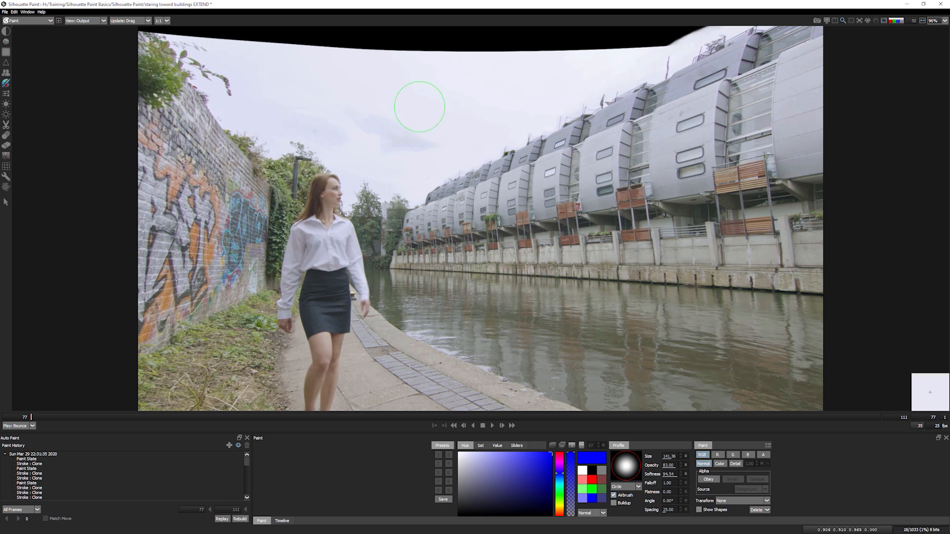
left_click(419, 107)
key("ctrl+z")
left_click(491, 100)
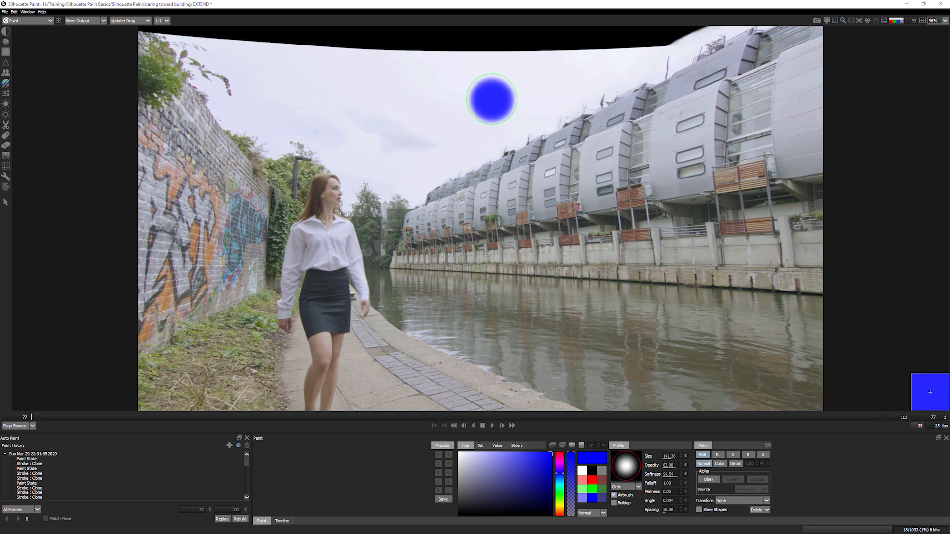
key("ctrl+z")
left_click(349, 104)
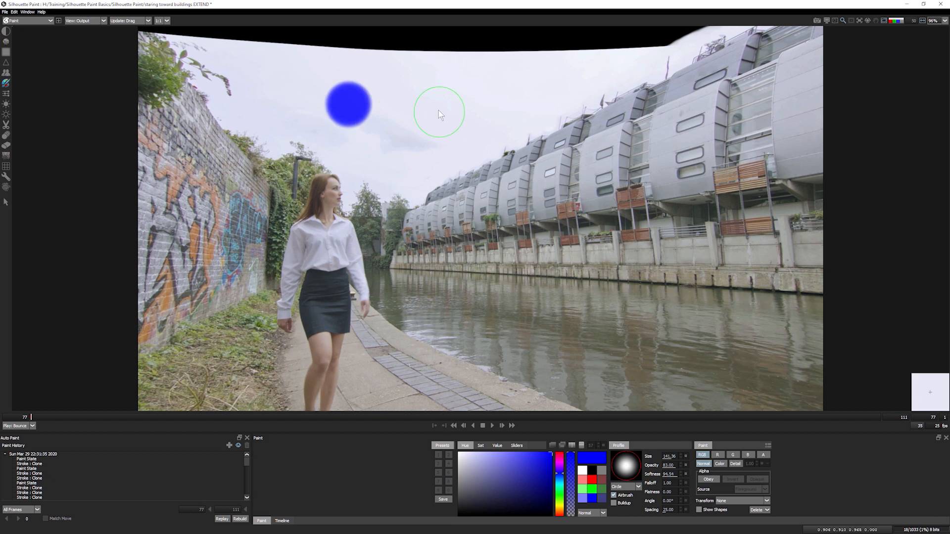
key("ctrl+z")
left_click(405, 110)
left_click(473, 106)
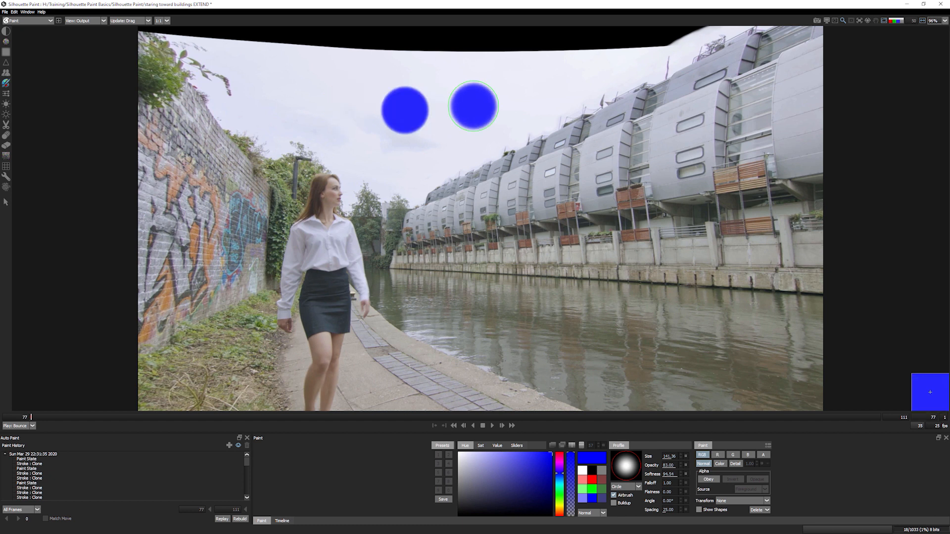
key("ctrl+z")
key("ctrl+z")
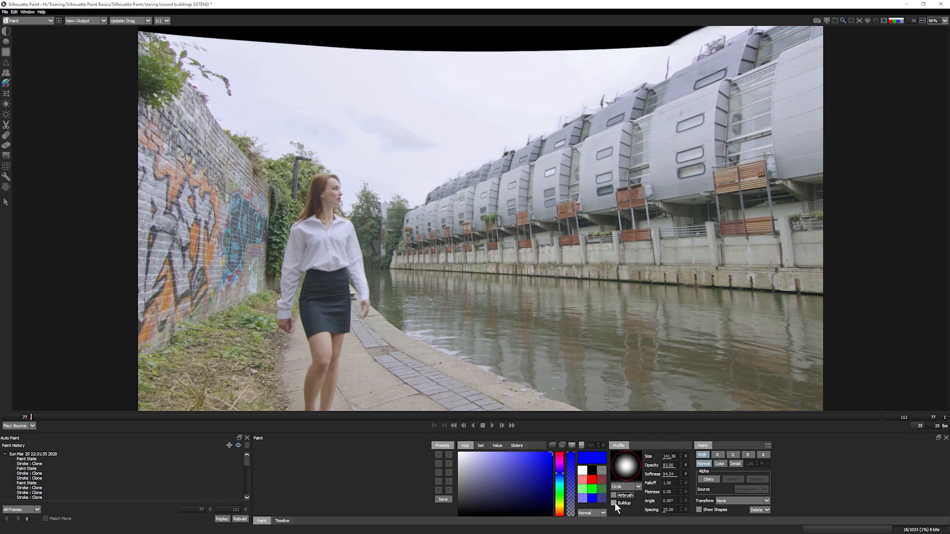
- Lower opacity to 51 and paint blue strokes across the sky, the buildings and the embankment wall
left_click_drag(659, 465, 651, 466)
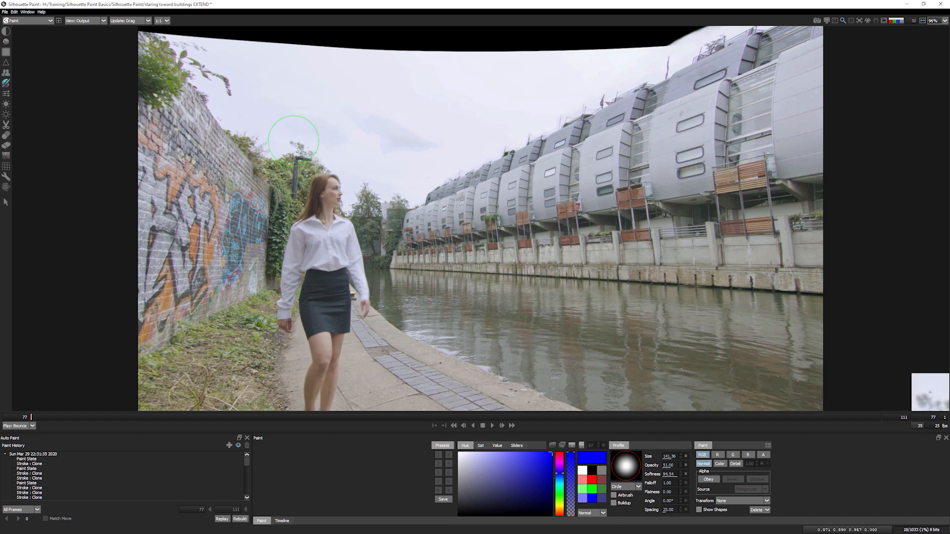
mouse_move(365, 121)
left_mouse_down()
mouse_move(524, 111)
mouse_move(380, 112)
mouse_move(485, 115)
mouse_move(410, 113)
mouse_move(484, 116)
mouse_move(409, 118)
mouse_move(408, 129)
mouse_move(451, 122)
mouse_move(415, 120)
left_mouse_up()
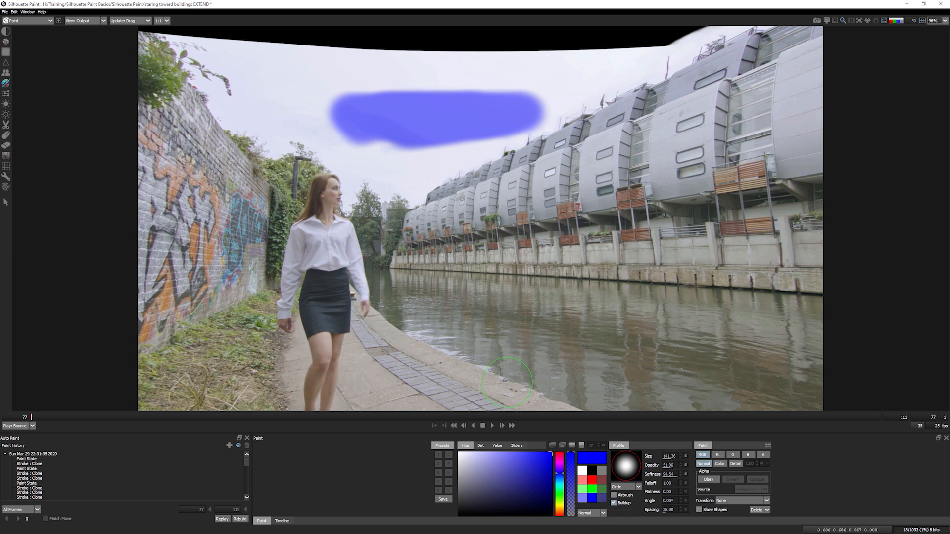
mouse_move(420, 192)
left_mouse_down()
mouse_move(610, 176)
mouse_move(464, 191)
mouse_move(583, 174)
mouse_move(519, 190)
mouse_move(556, 184)
left_mouse_up()
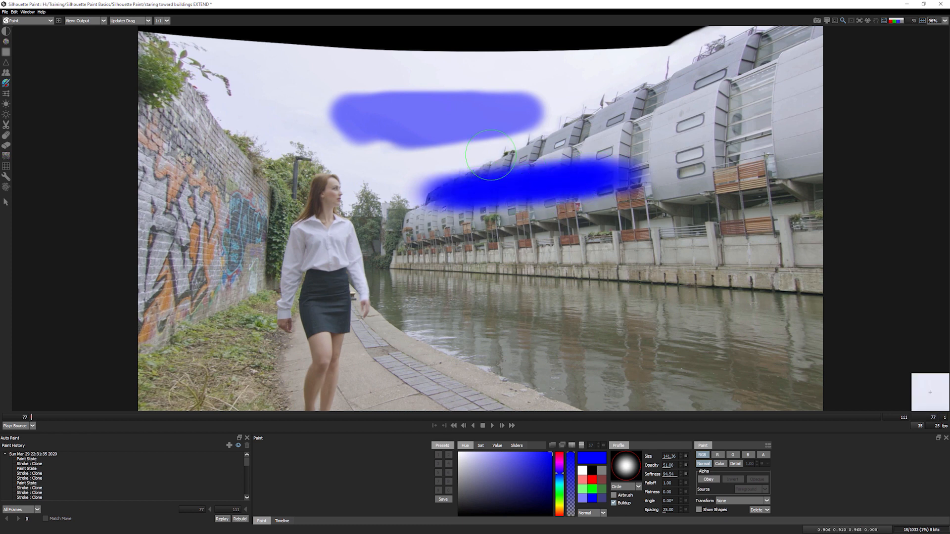
mouse_move(438, 252)
left_mouse_down()
mouse_move(597, 260)
mouse_move(514, 268)
mouse_move(619, 265)
mouse_move(495, 270)
mouse_move(569, 267)
left_mouse_up()
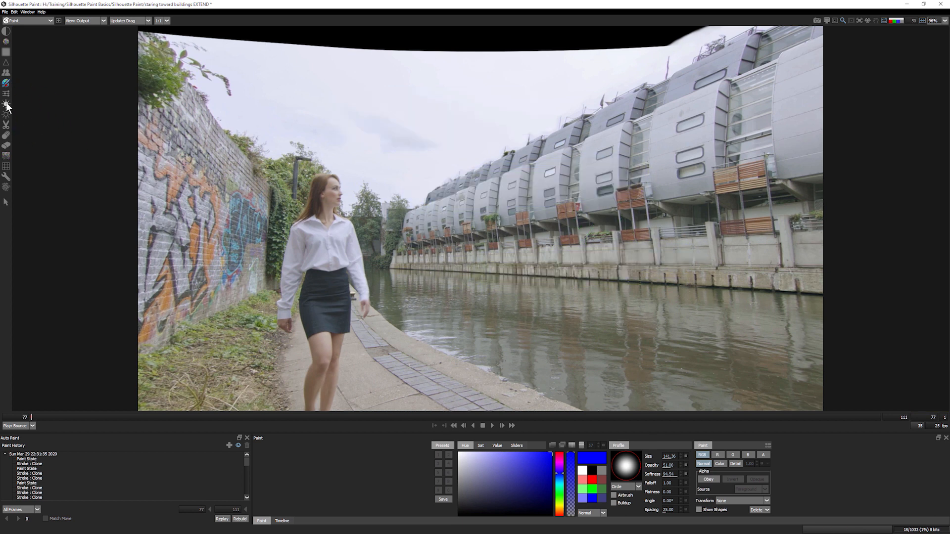
- Return to Dodge, lower its opacity to 6 and resize the brush to 132
left_click(6, 104)
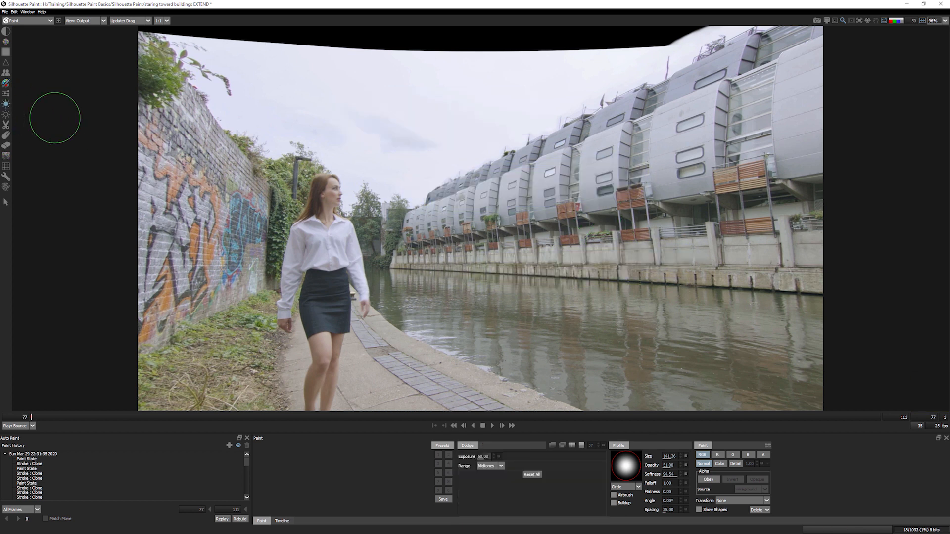
left_click_drag(661, 467, 644, 468)
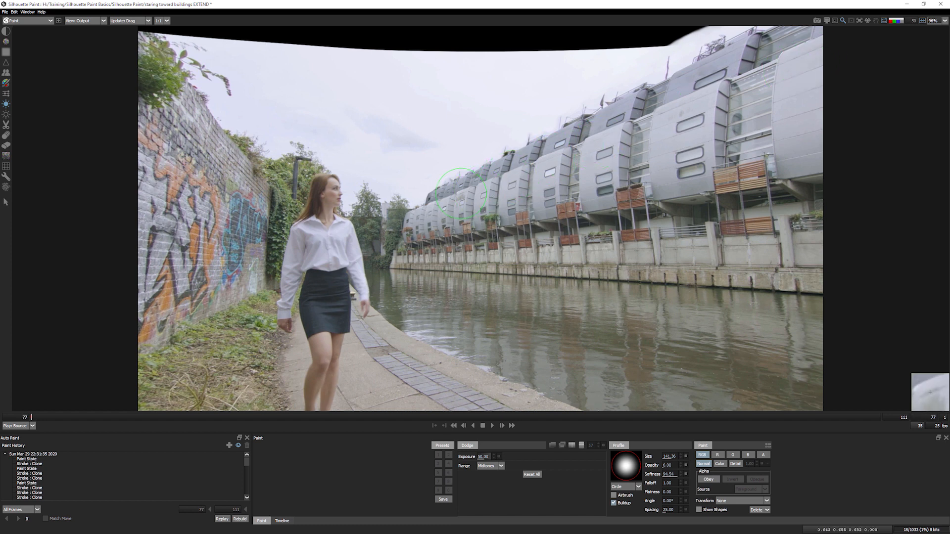
left_click_drag(470, 200, 447, 202)
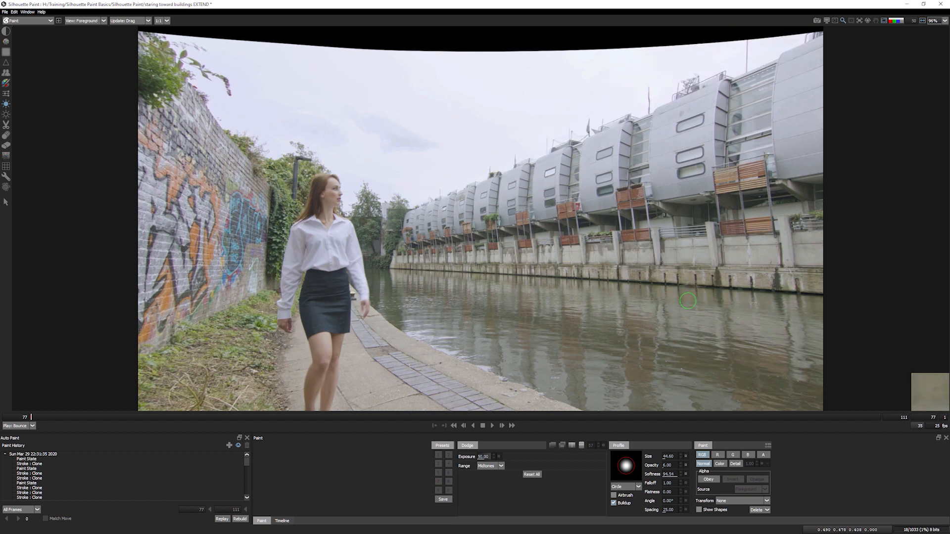
key("1")
key("2")
left_click_drag(692, 292, 708, 292)
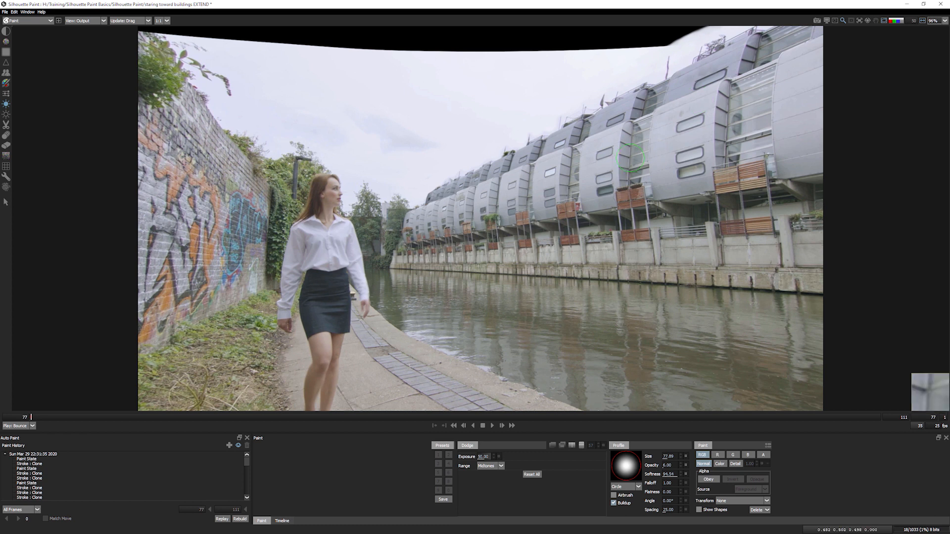
left_click_drag(500, 193, 426, 204)
left_click_drag(758, 70, 792, 67)
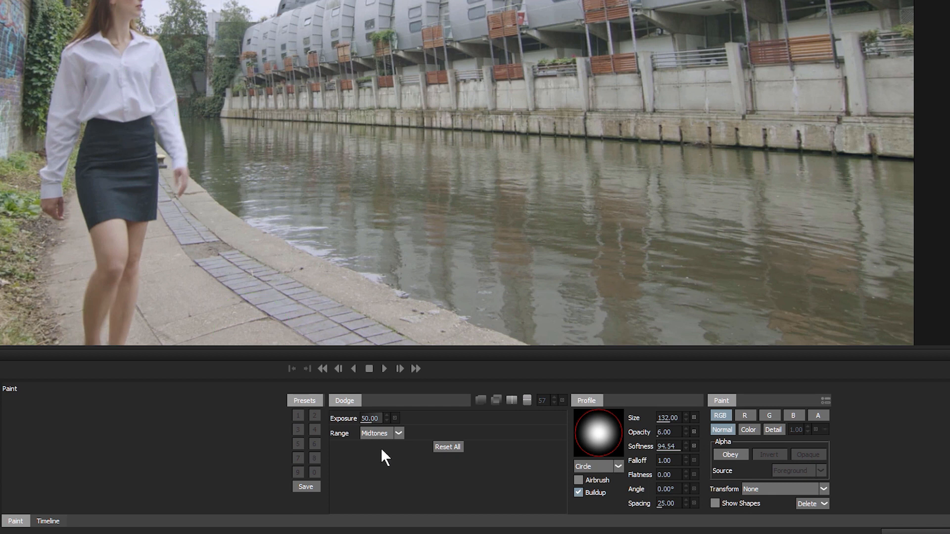
- Save the dodge brush settings as preset 1 and switch to the Burn tool
left_click(305, 486)
left_click(297, 416)
left_click(6, 115)
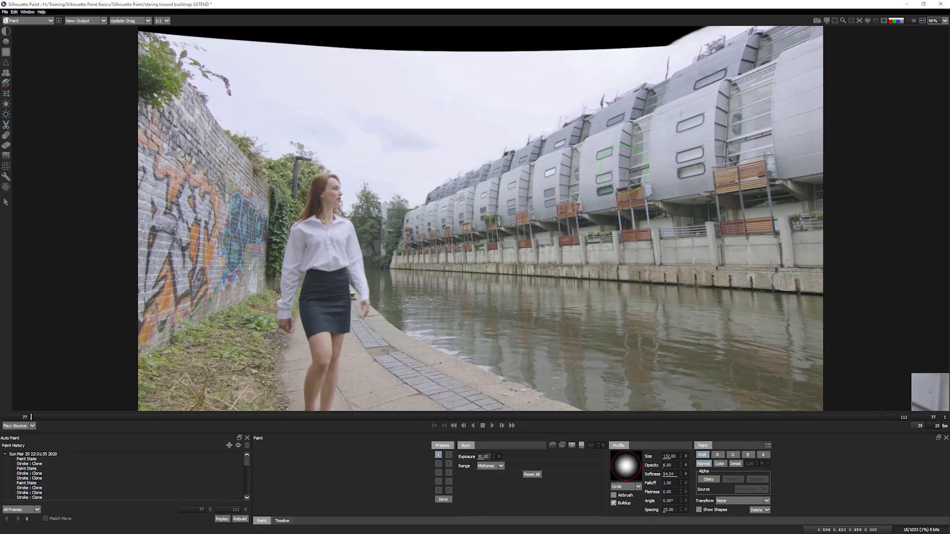
- Raise the Burn brush opacity to 11 and shrink its size to about 24.83
scroll(674, 465, "up", 1)
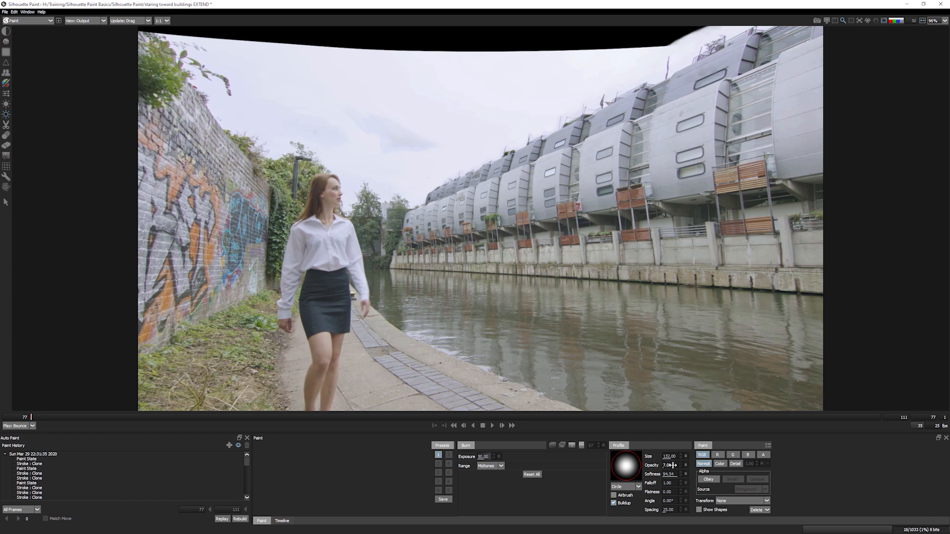
left_click_drag(674, 466, 676, 466)
left_click_drag(612, 181, 579, 189)
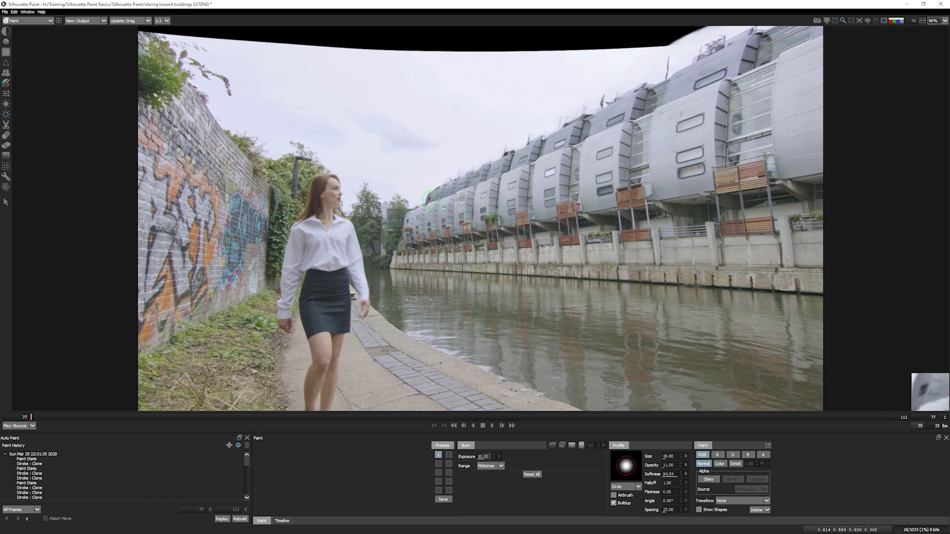
left_click_drag(413, 220, 413, 239)
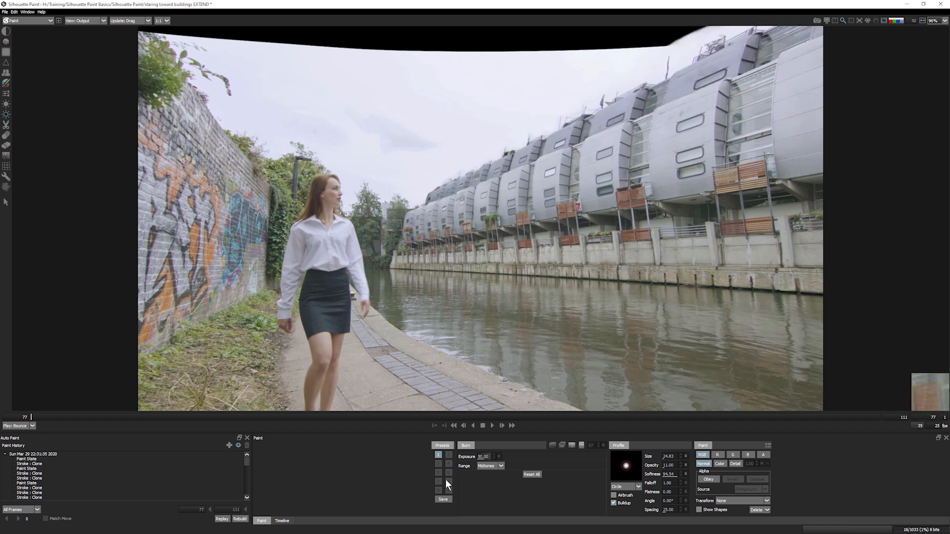
- Store the Burn settings as preset 2 and toggle between the Dodge and Burn presets
left_click(448, 455)
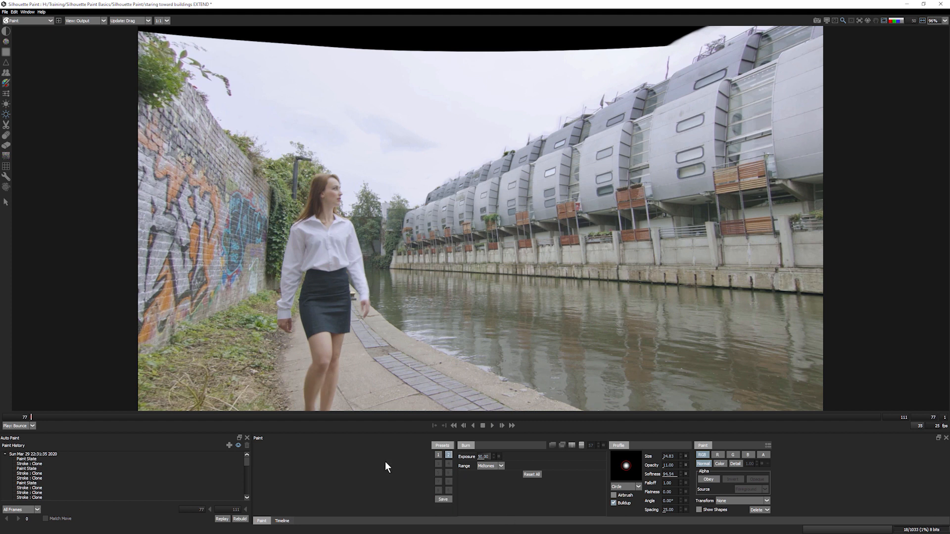
key("1")
key("2")
key("1")
key("2")
key("1")
key("2")
key("1")
key("2")
key("1")
key("2")
key("1")
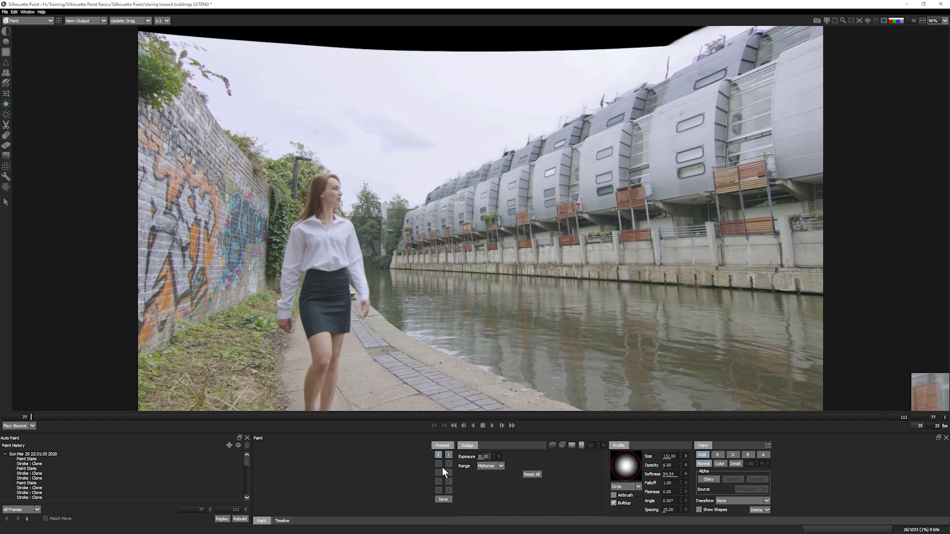
- Resize the Dodge brush, settling at about size 49
left_click_drag(529, 222, 502, 221, "ctrl")
left_click_drag(752, 43, 742, 42, "ctrl")
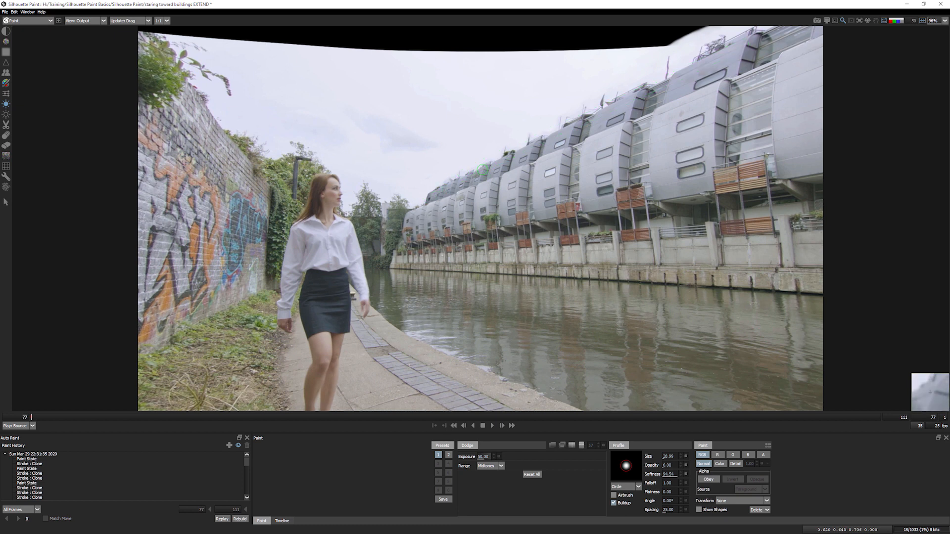
left_click_drag(785, 69, 809, 68, "ctrl")
left_click_drag(538, 169, 476, 188, "ctrl")
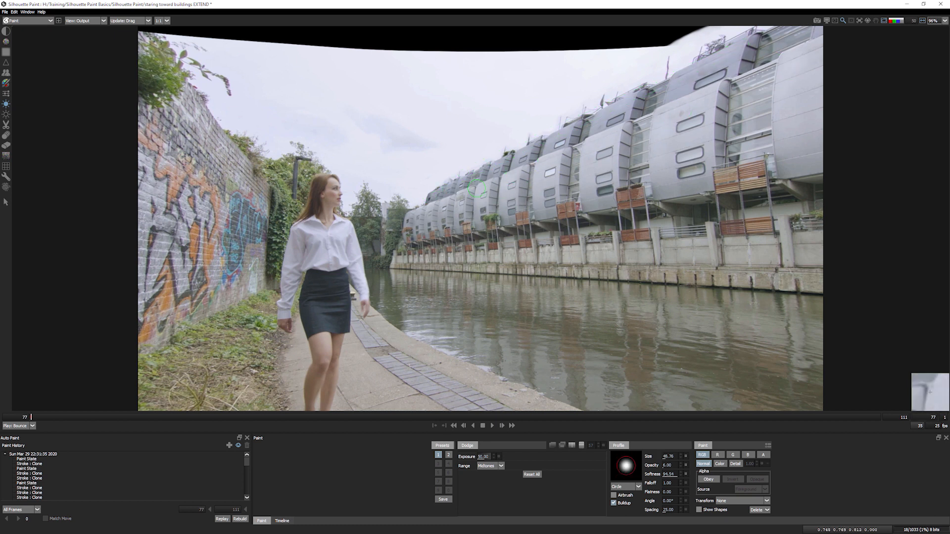
- Load the Burn preset and keep its tonal range on Shadows
key("2")
left_click(490, 466)
left_click(485, 480)
- Switch to the Dodge preset, resize it to about 64, and dodge along the canal wall
key("1")
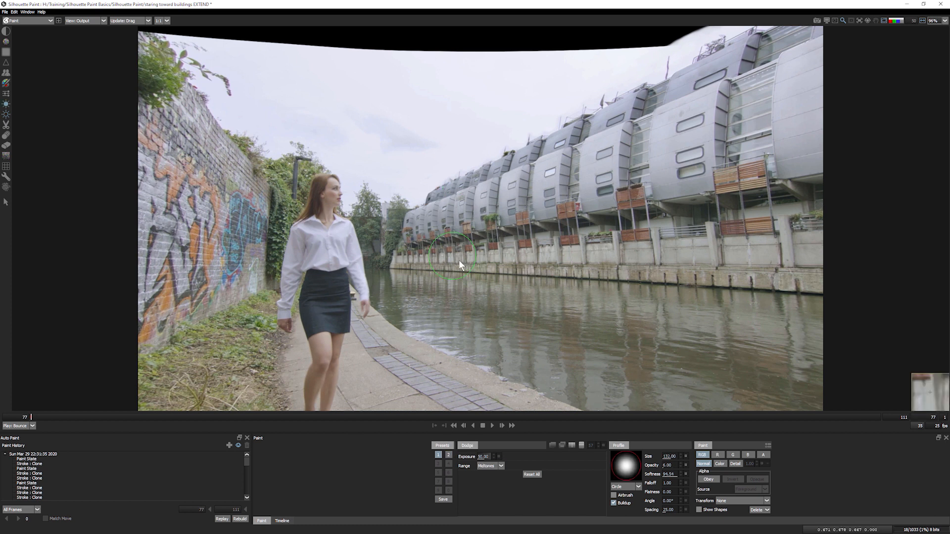
left_click_drag(721, 239, 678, 251, "ctrl")
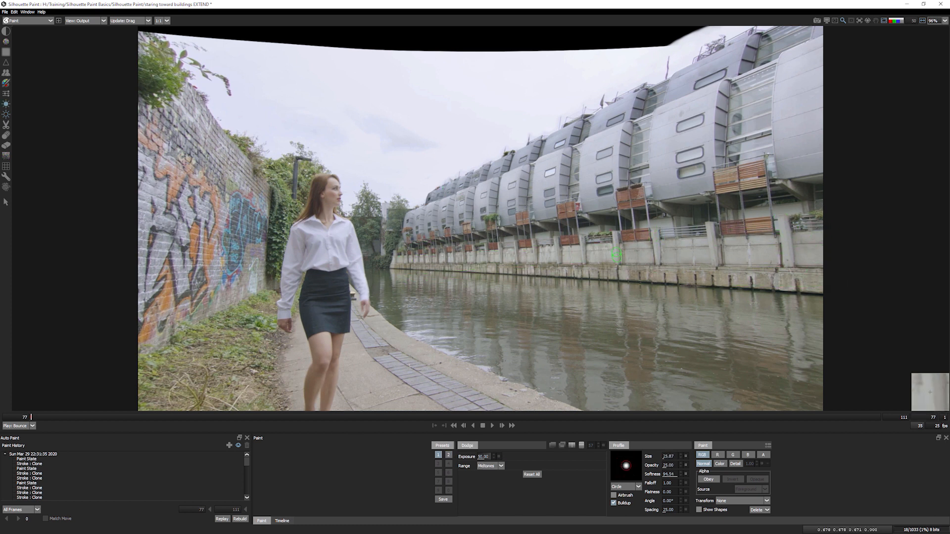
left_click_drag(521, 274, 827, 276)
left_click_drag(570, 263, 596, 187, "ctrl")
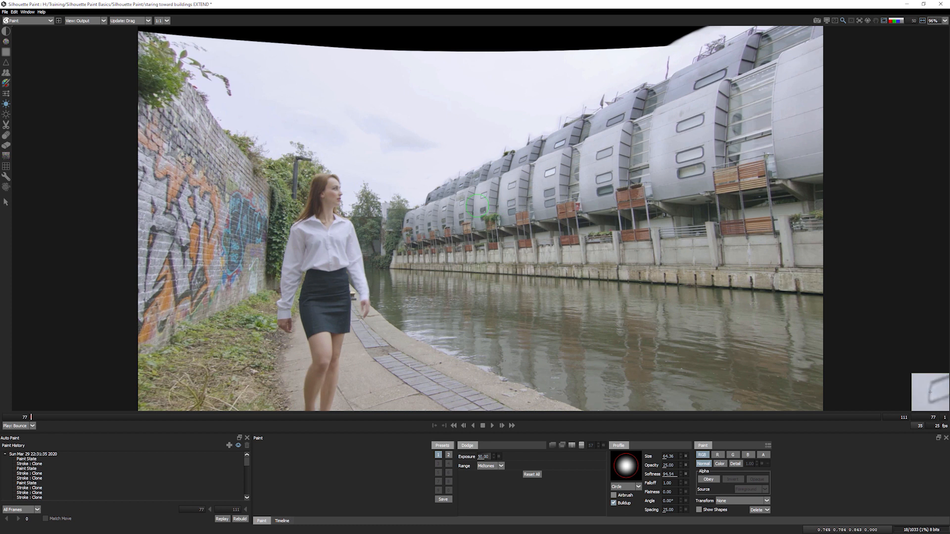
- Load the Burn preset at about size 91 and compare the original foreground with the painted output
key("2")
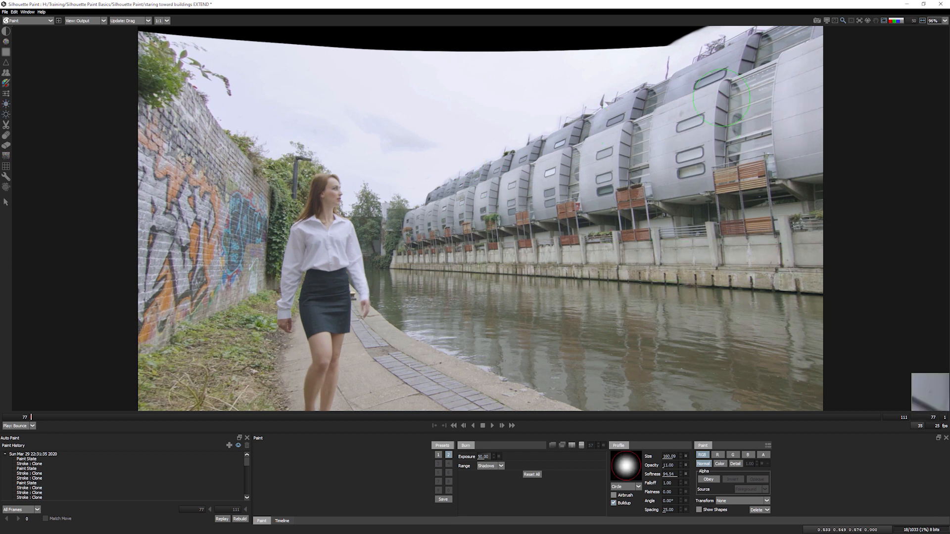
left_click_drag(507, 247, 480, 240, "ctrl")
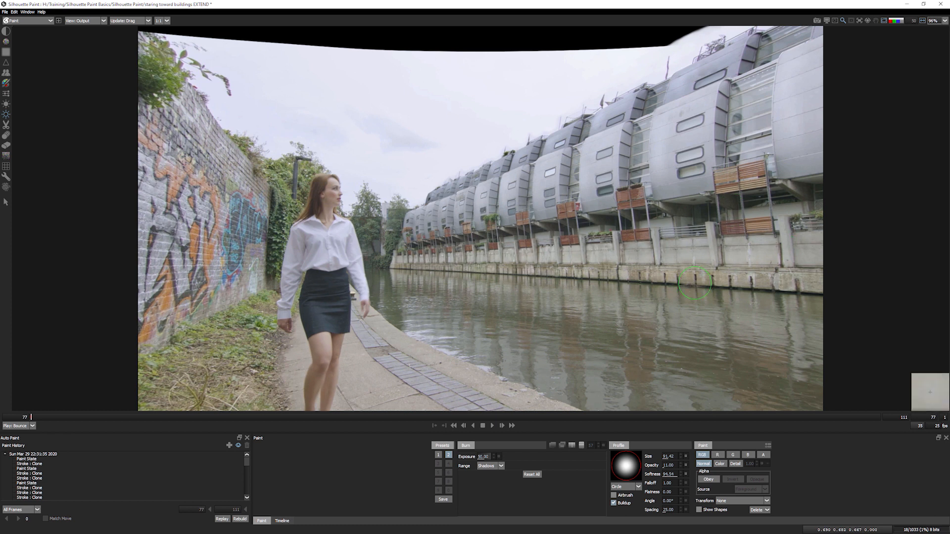
key("grave")
key("grave")
key("grave")
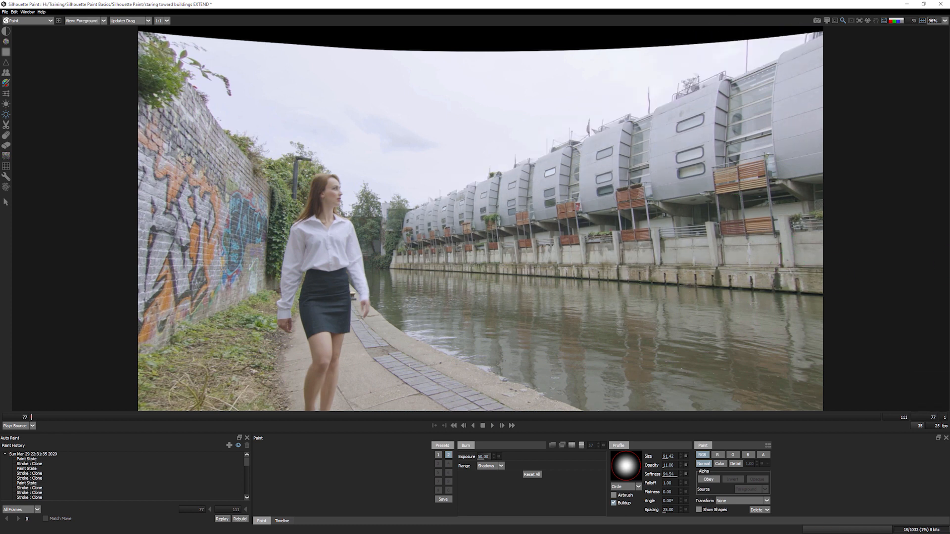
key("grave")
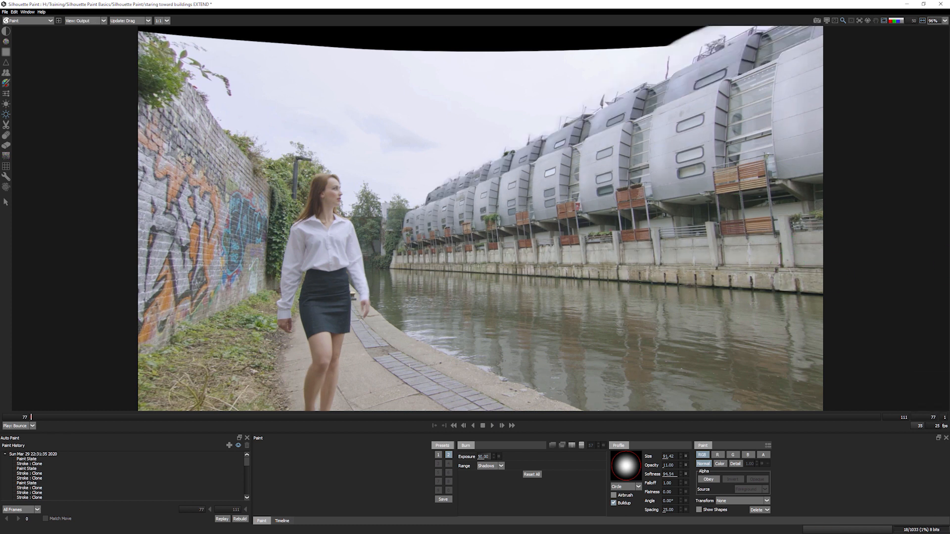
key("grave")
key("grave")
key("grave")
key("grave")
key("grave")
key("grave")
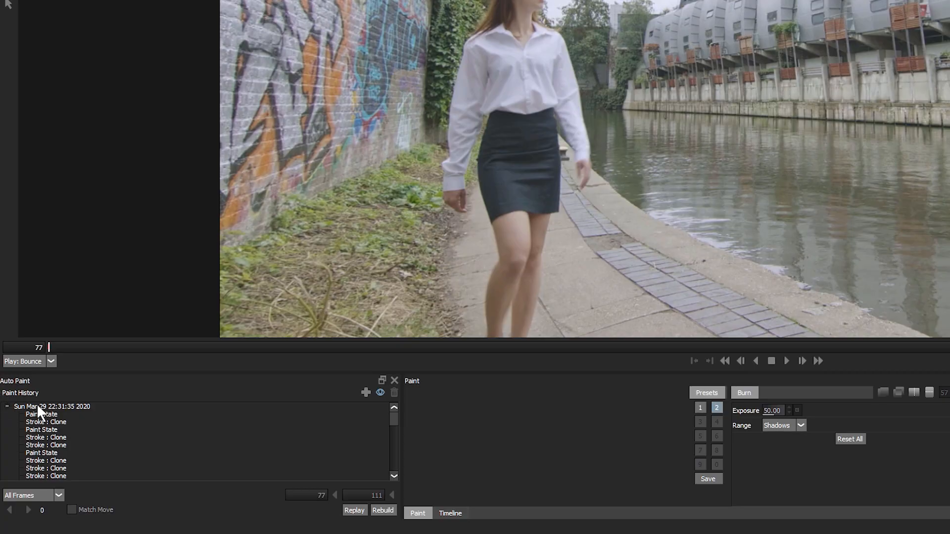
- Rename the top Paint History group to 'Building Extension' and save the project
left_click(23, 454)
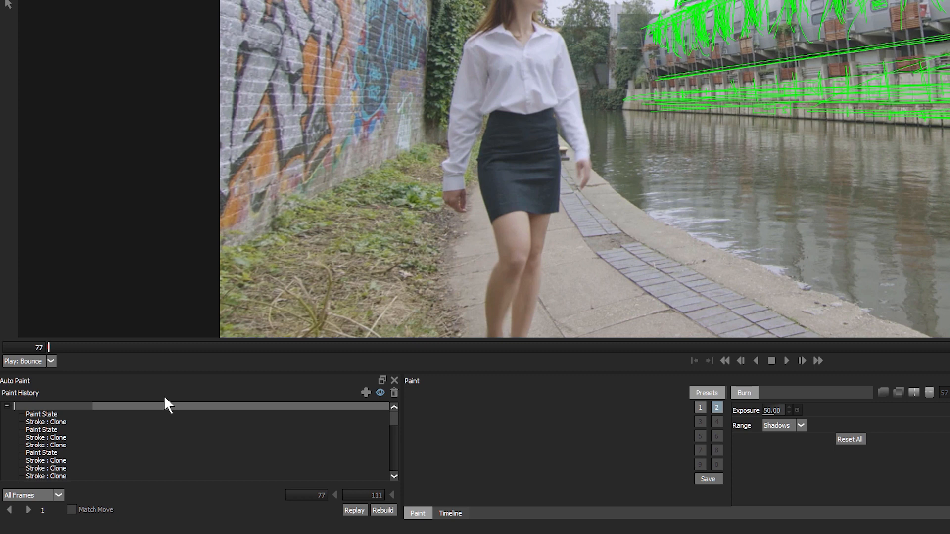
type("Building Extension")
key("Return")
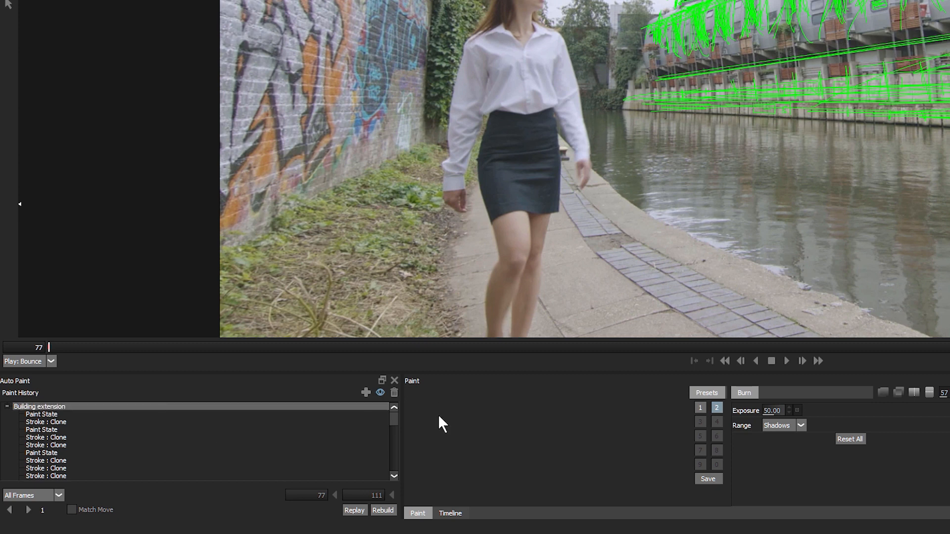
mouse_move(394, 427)
left_mouse_down()
mouse_move(394, 480)
mouse_move(346, 310)
left_mouse_up()
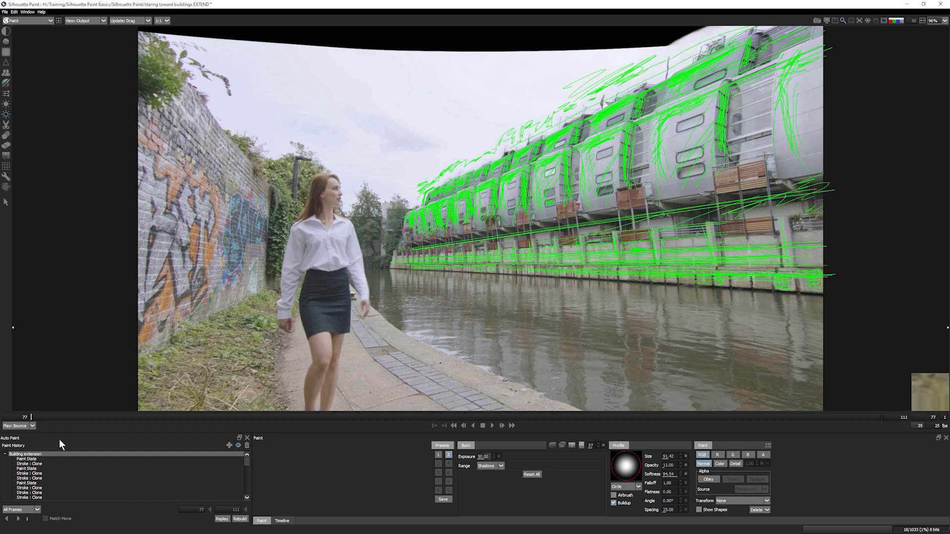
left_click_drag(248, 461, 248, 492)
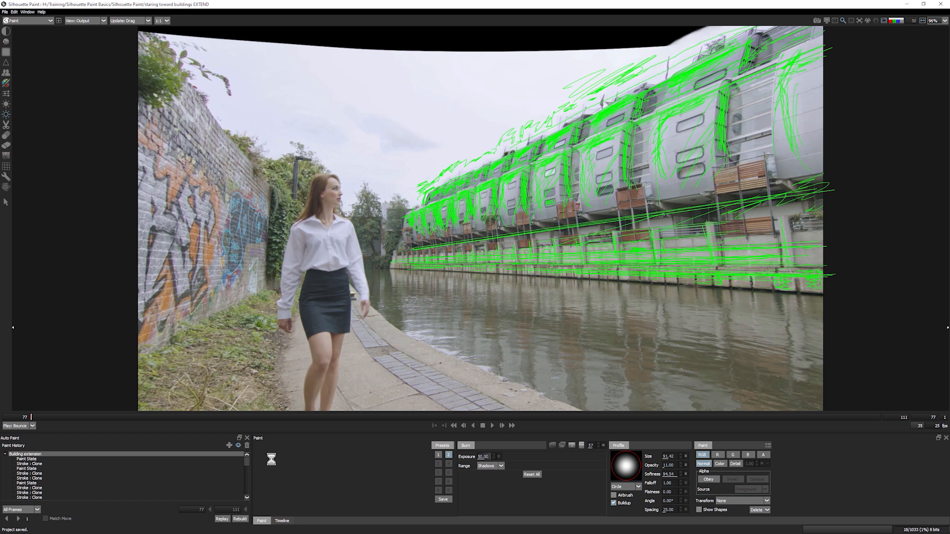
- Exit Silhouette through the File menu, play the composition, and focus the paint effect's settings
left_click(4, 12)
left_click(13, 67)
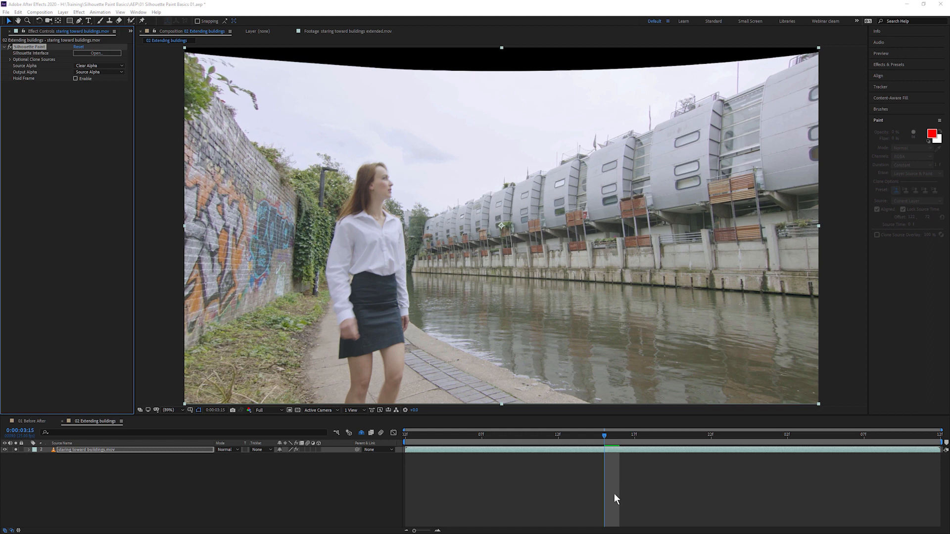
key("space")
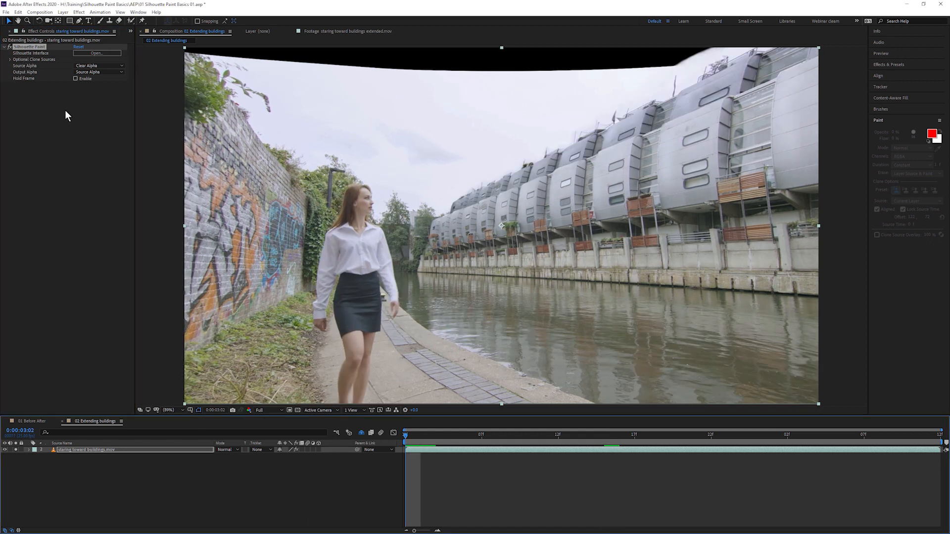
left_click(99, 55)
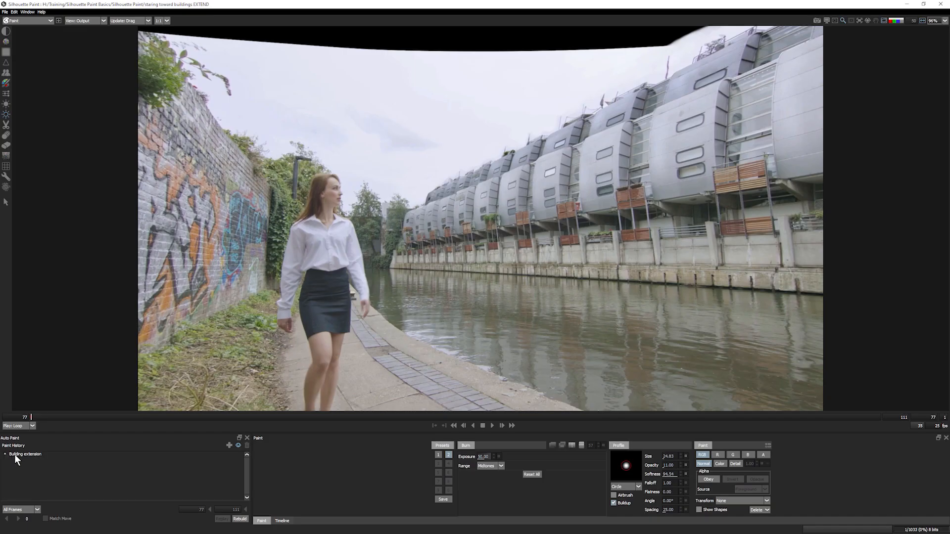
- Expand the Building extension history group and select one of its Burn strokes
left_click(15, 455)
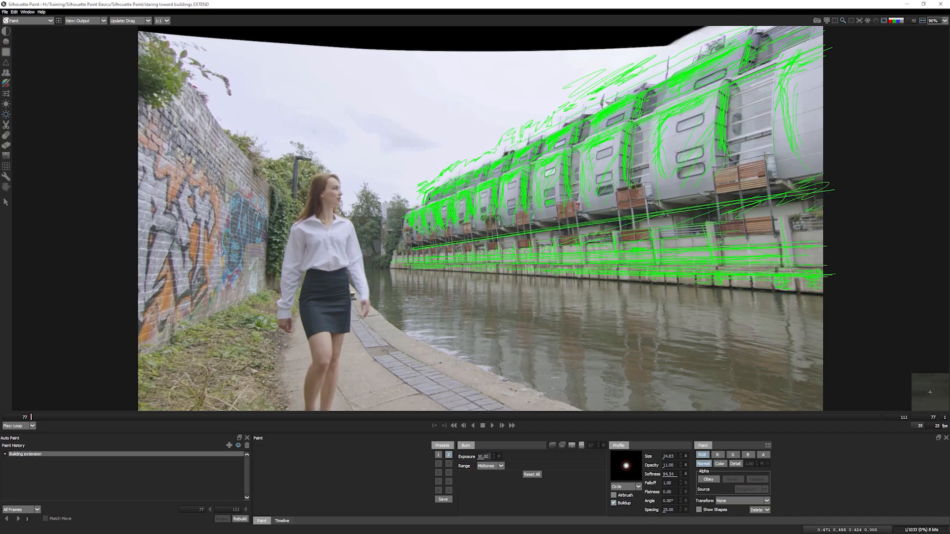
left_click(4, 454)
left_click_drag(248, 462, 248, 499)
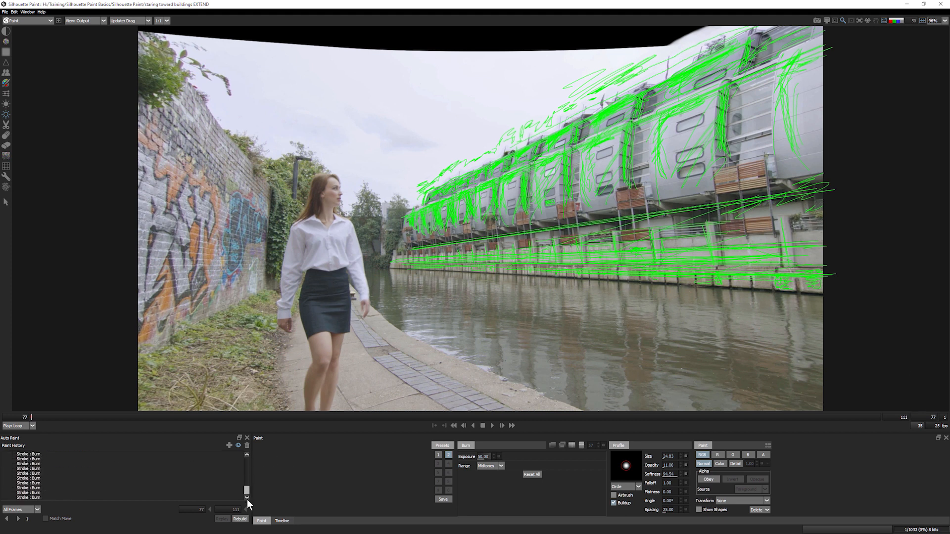
left_click(50, 474)
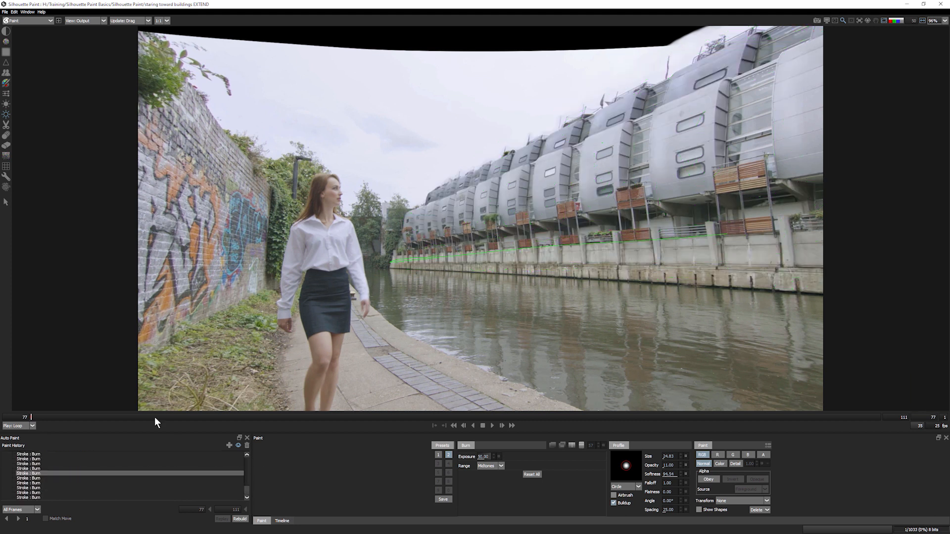
left_click_drag(248, 490, 244, 473)
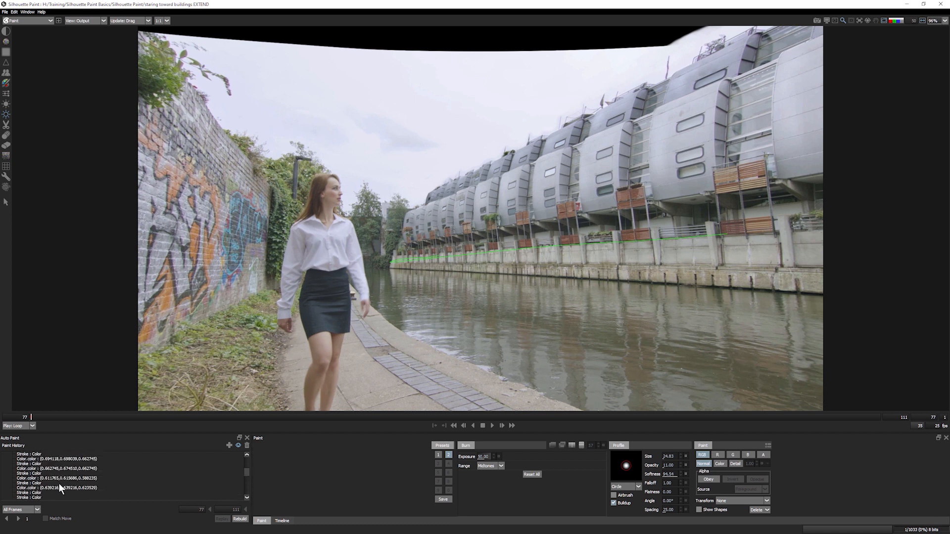
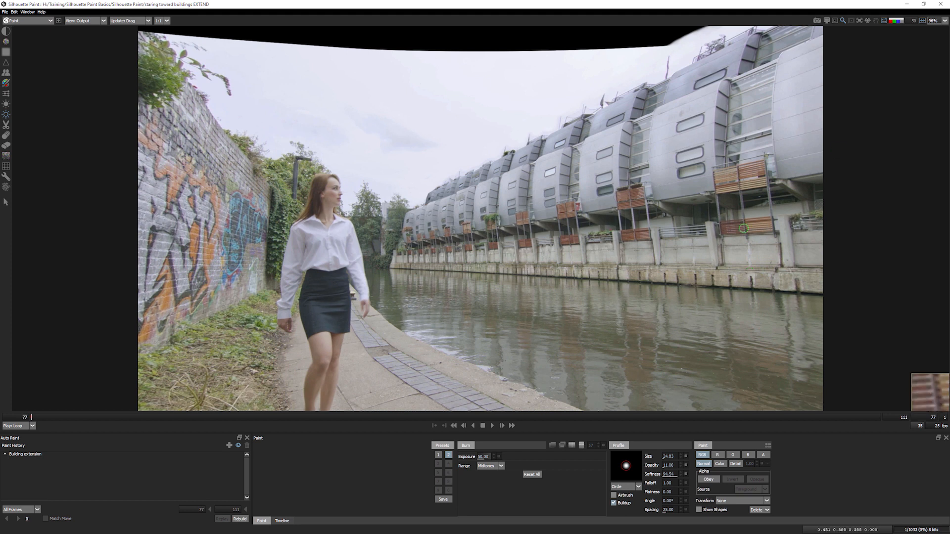
- Exit Silhouette Paint, then freeze the extended-buildings paint layer at frame 0:00:03:02
left_click(5, 12)
left_click(25, 59)
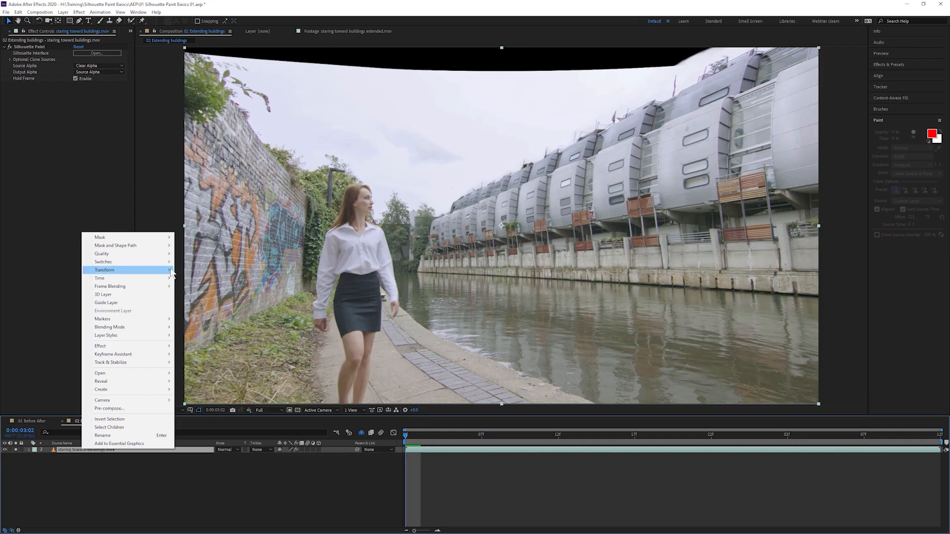
mouse_move(171, 278)
left_click(247, 304)
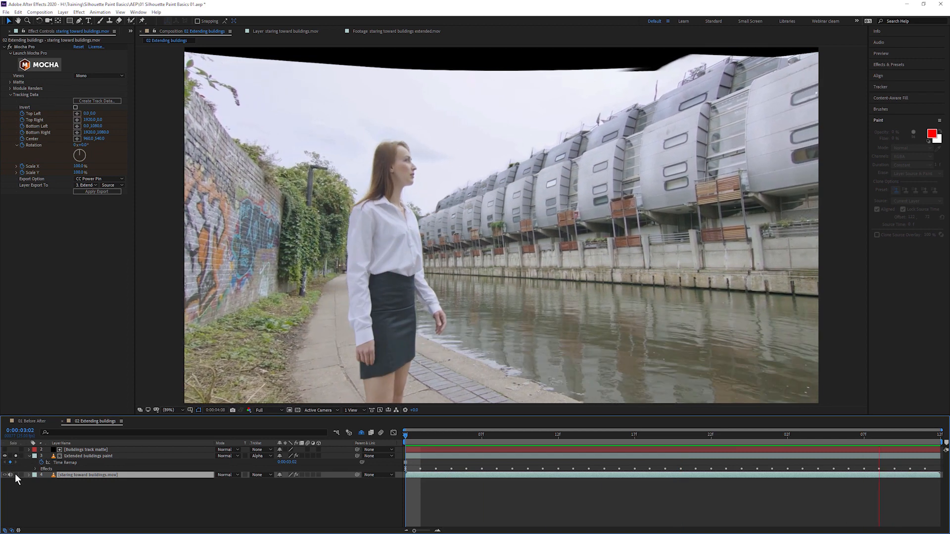
left_click(16, 474)
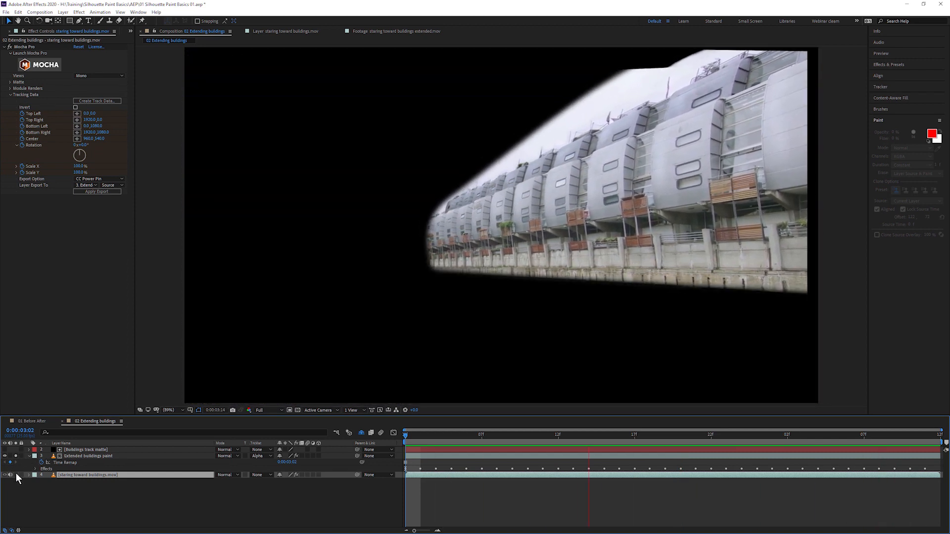
left_click(16, 474)
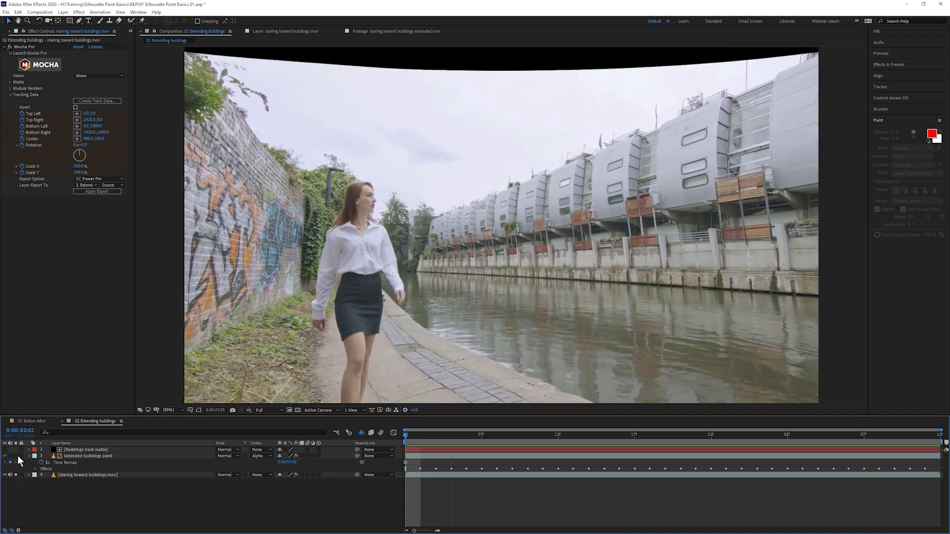
left_click(16, 456)
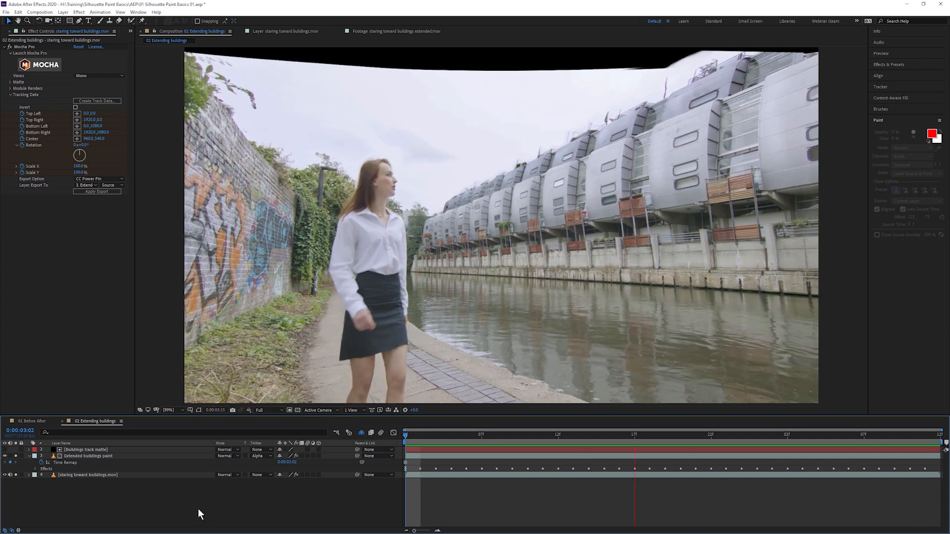
key("space")
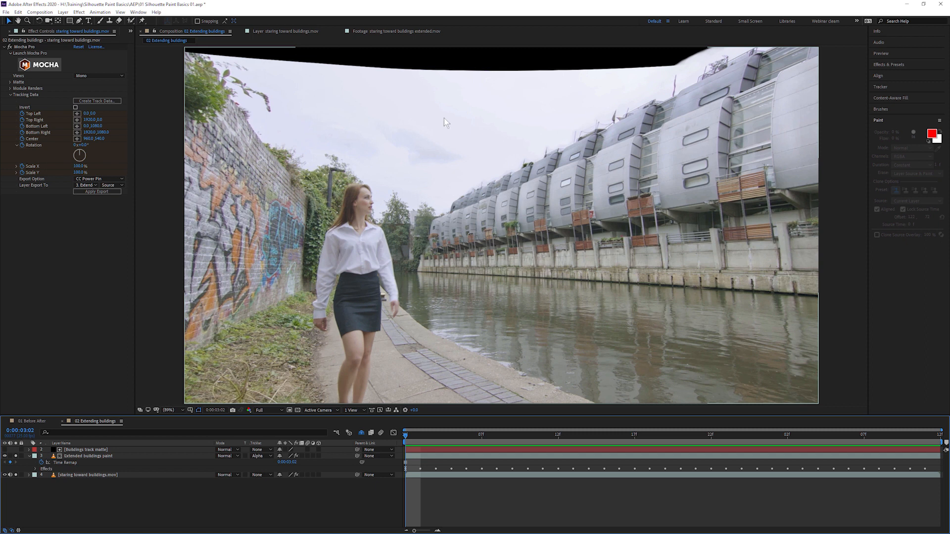
- Preview clouds rolling slowly.mov from the Project panel, then drag it into the timeline below all layers
left_click(131, 31)
left_click(150, 43)
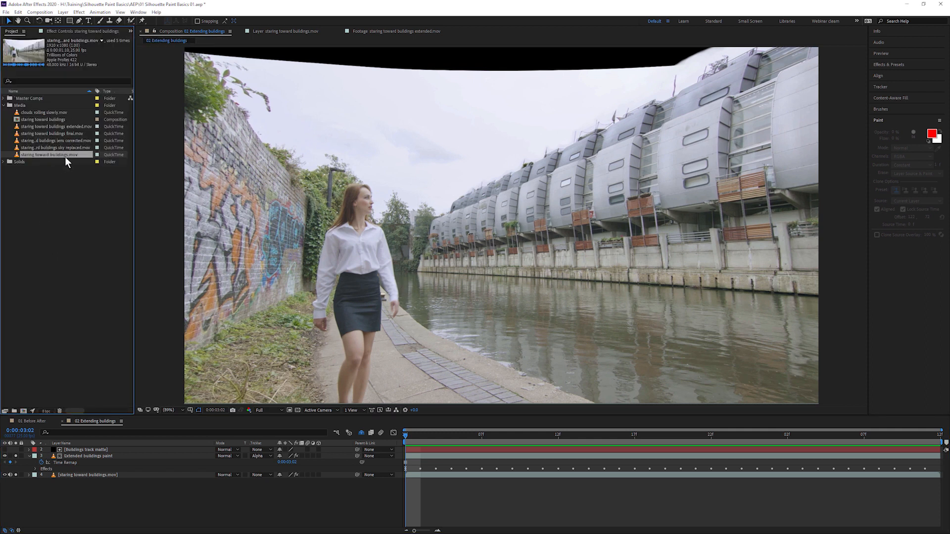
left_click(47, 113)
double_click(15, 113)
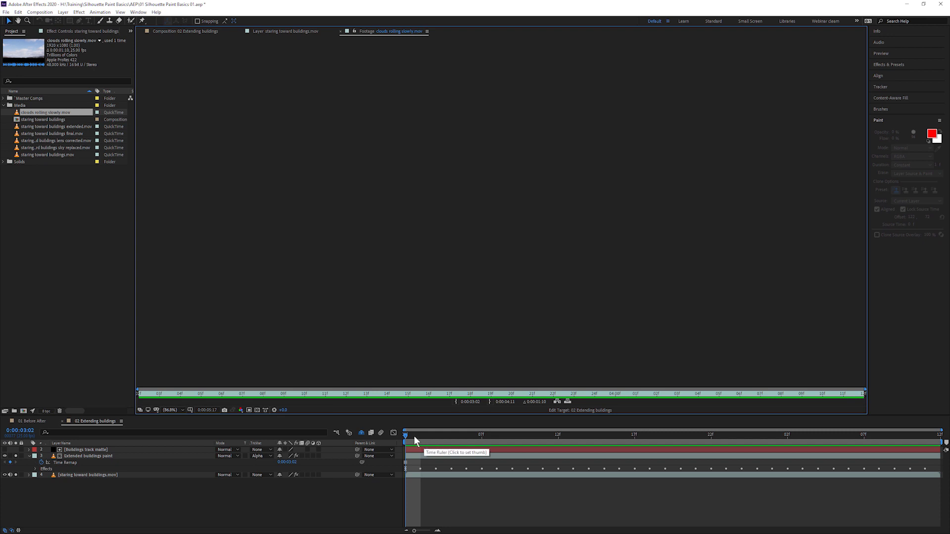
left_click(370, 422)
double_click(16, 113)
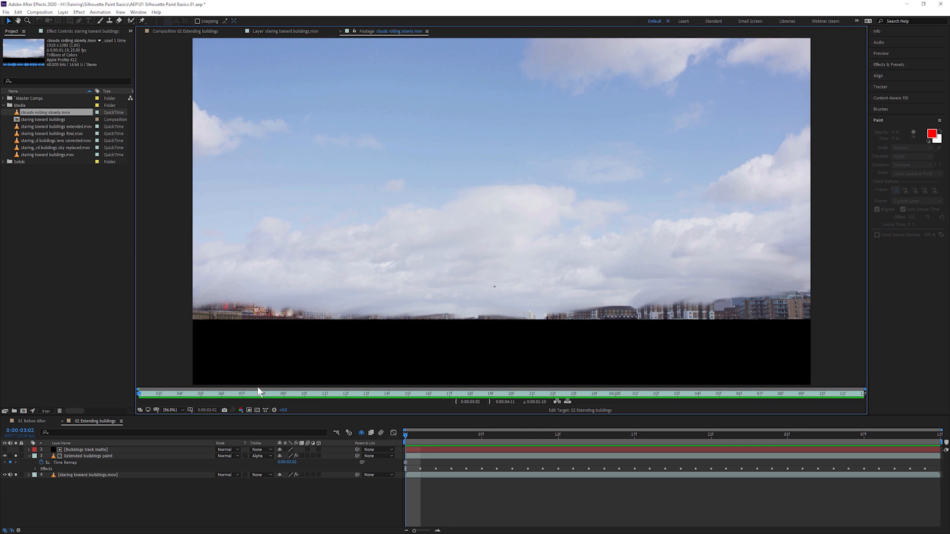
left_click(263, 394)
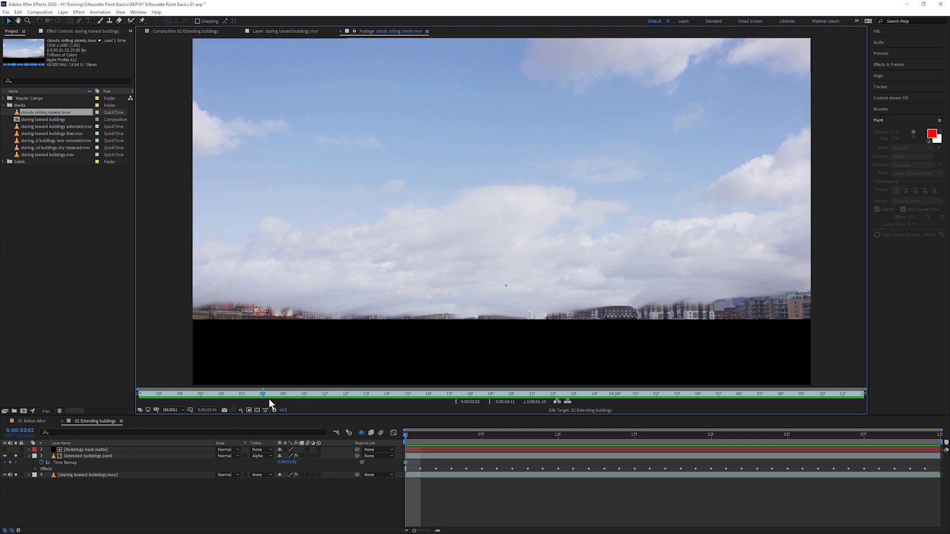
key("space")
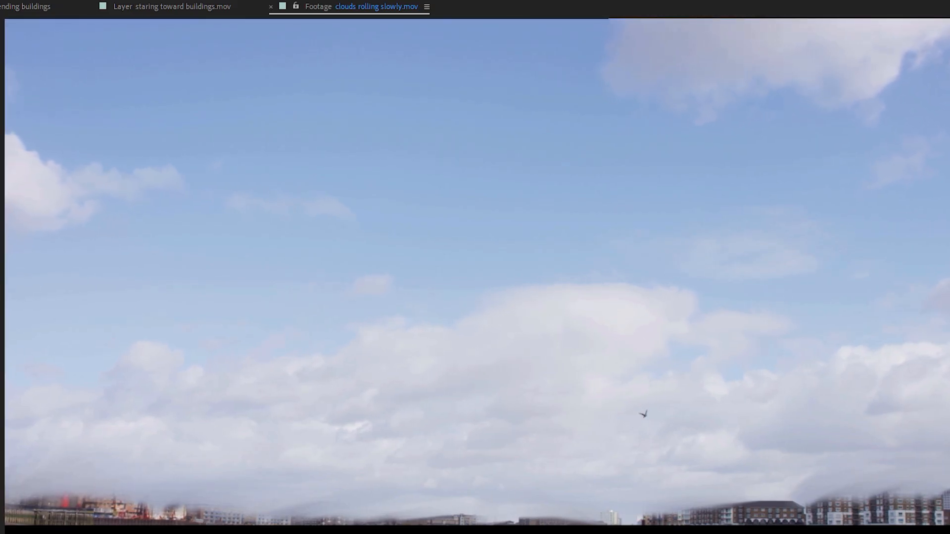
left_click_drag(45, 113, 94, 494)
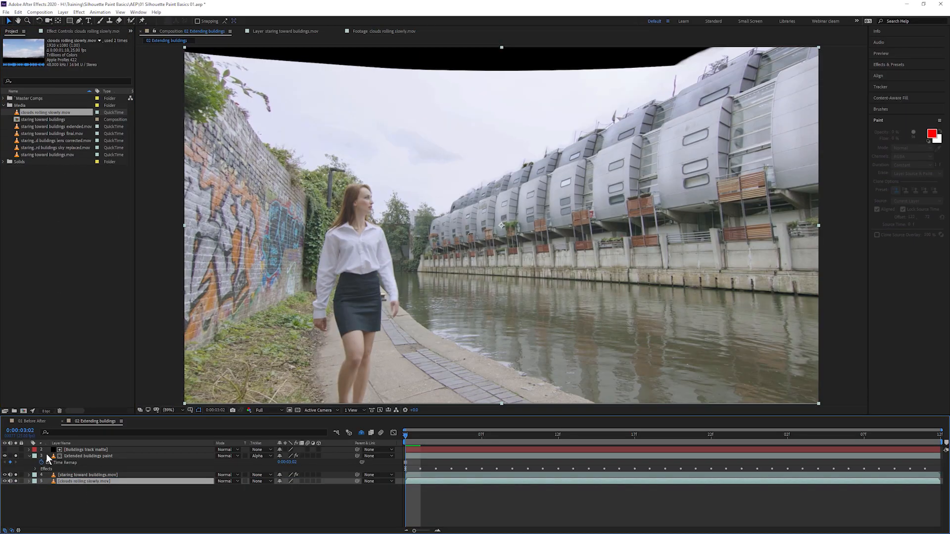
- Mute the footage audio and pre-compose the matte, paint and canal layers as Buildings extended precomp
left_click(28, 456)
left_click_drag(10, 467, 10, 463)
left_click(86, 450)
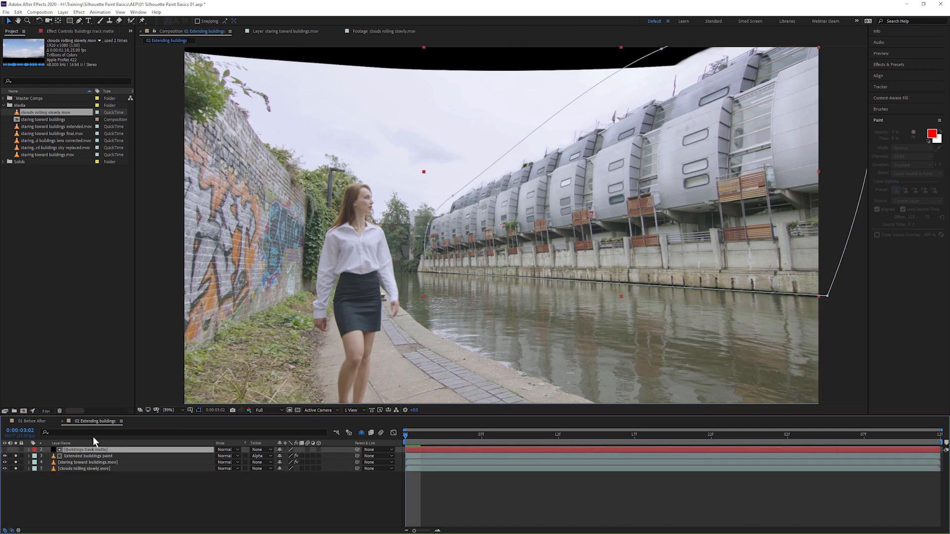
left_click(109, 463, "shift")
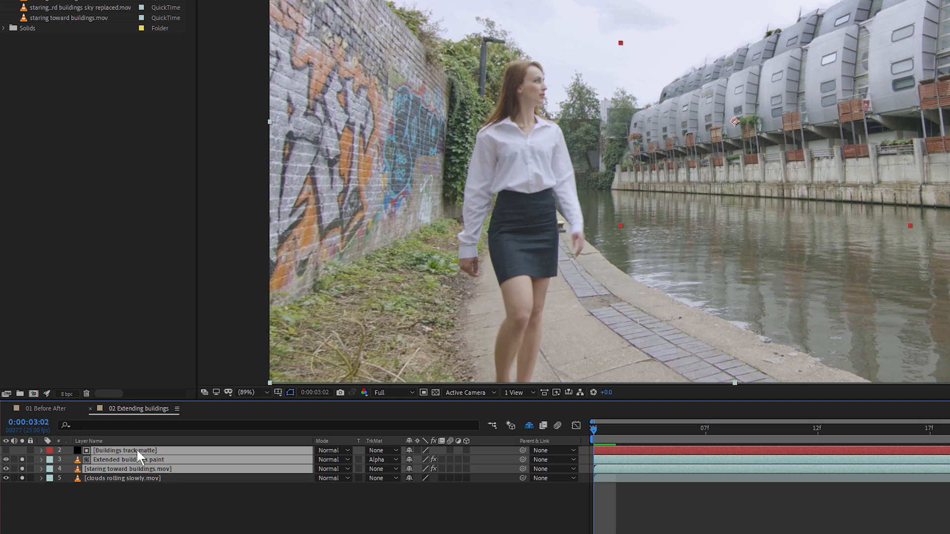
right_click(185, 474)
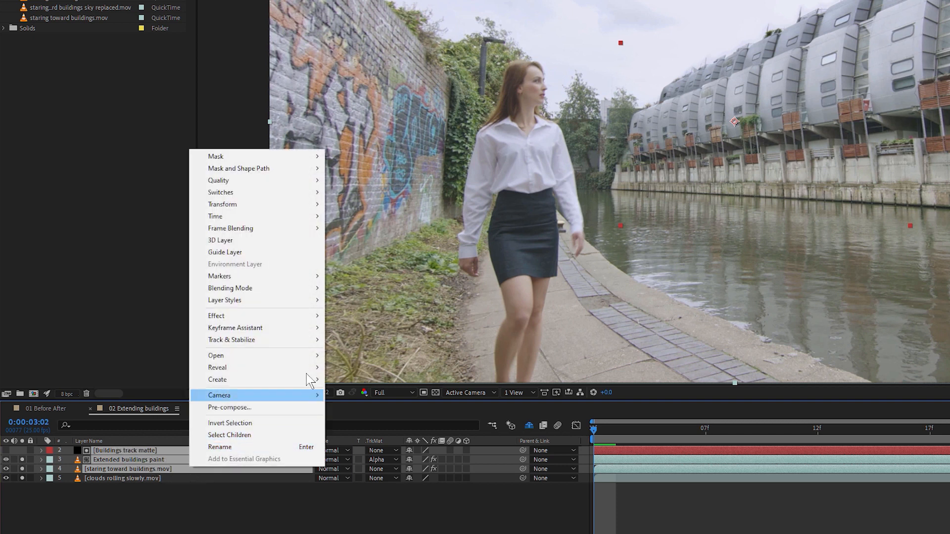
left_click(303, 410)
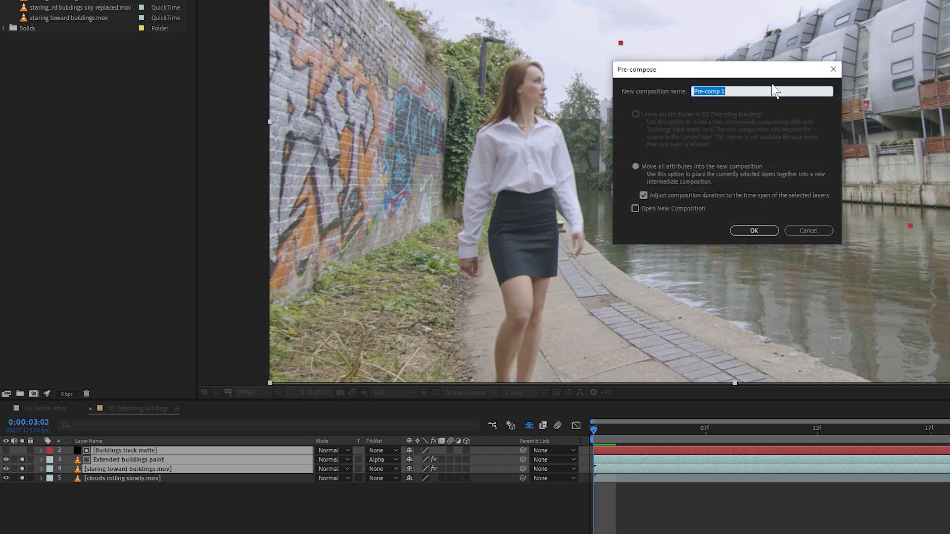
type("Buildingh")
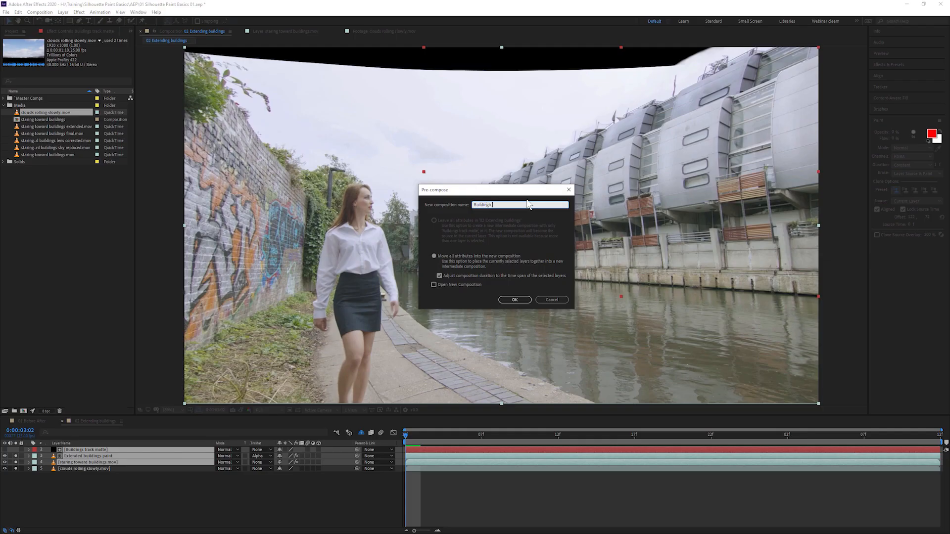
type(" extended precomp")
- Confirm the precomp and apply the Boris FX Silhouette Paint effect to it
left_click(513, 300)
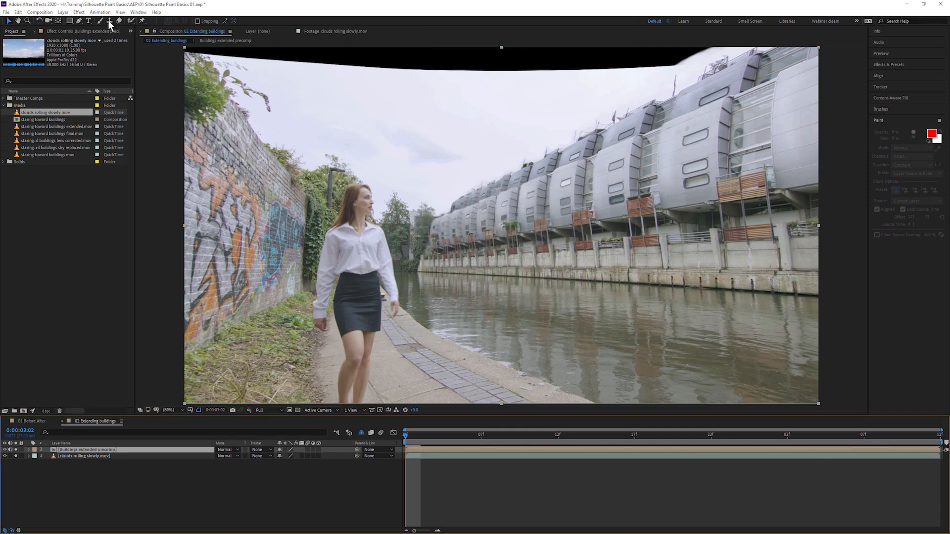
left_click(79, 12)
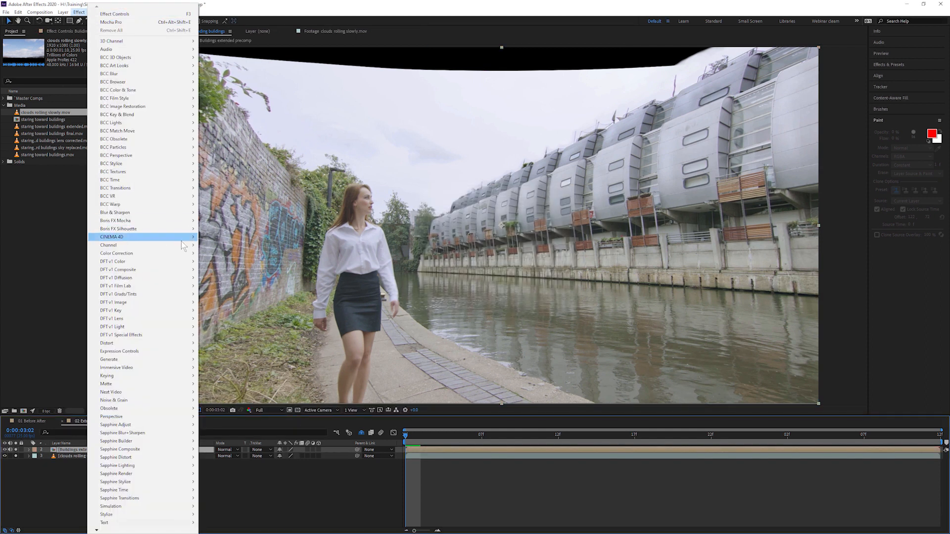
mouse_move(144, 233)
left_click(225, 229)
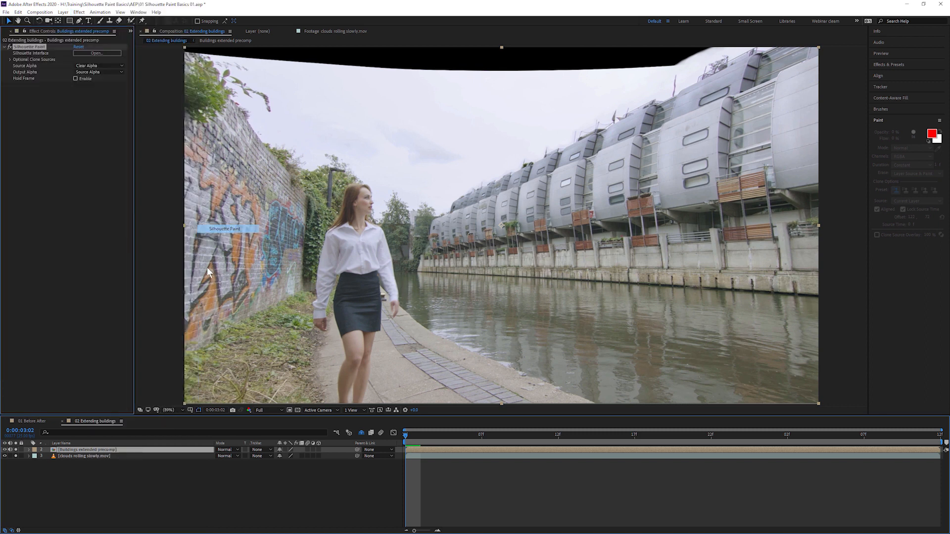
- Set the effect's clone Input 1 to clouds rolling slowly.mov and launch Silhouette Paint
left_click(10, 60)
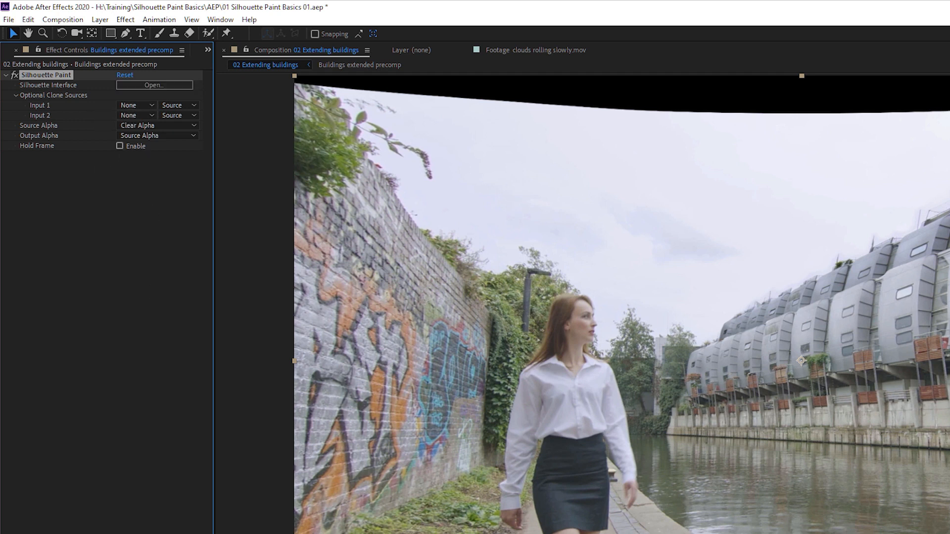
left_click(138, 103)
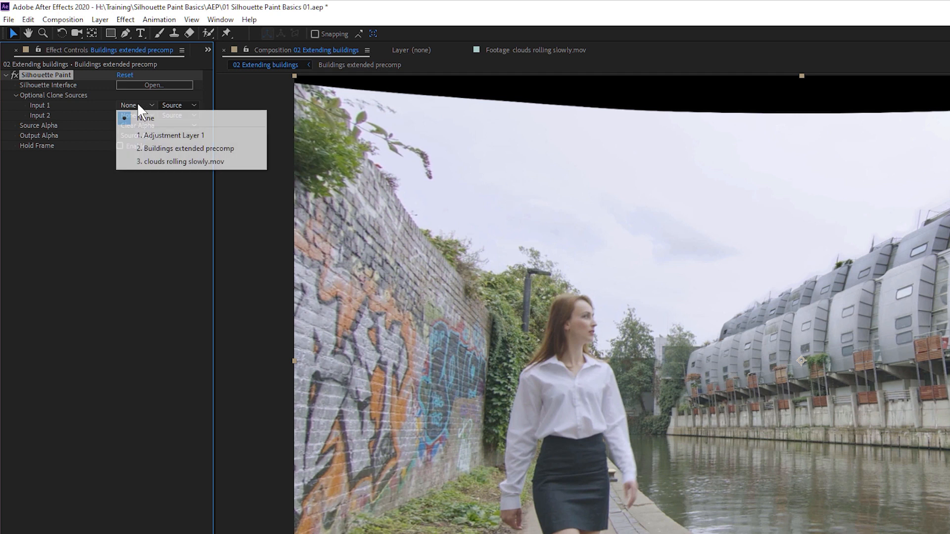
left_click(221, 162)
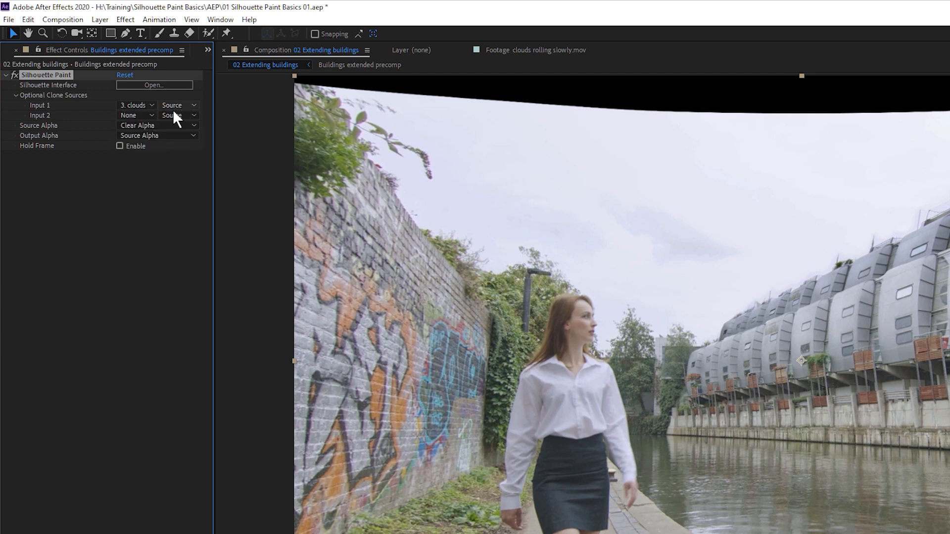
left_click(147, 86)
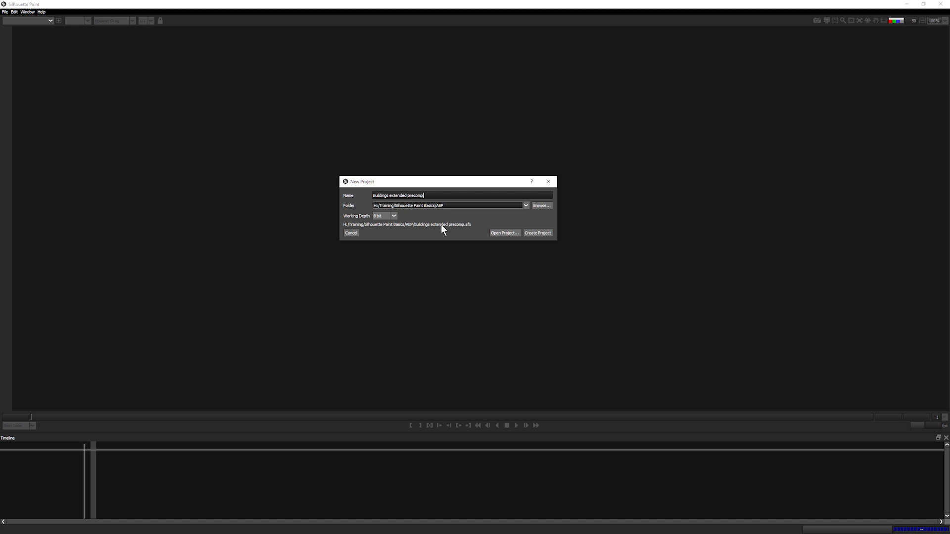
- Create a project named 'Buildings extended SKY' in the Silhouette Paint training folder
left_click(527, 205)
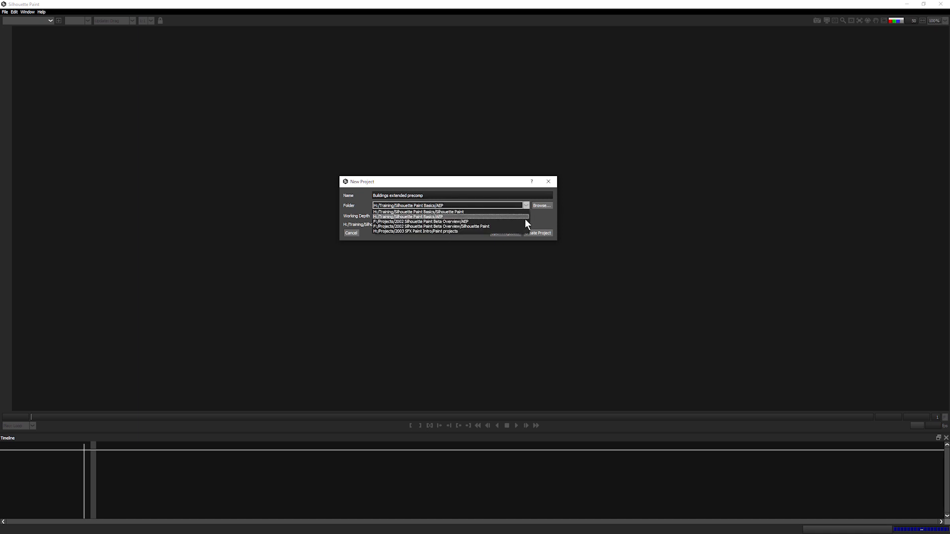
left_click(523, 213)
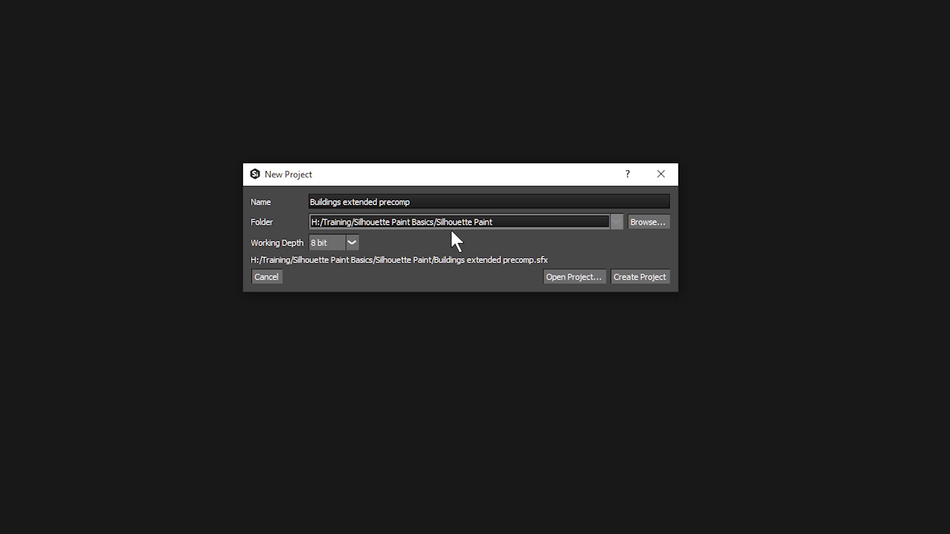
double_click(383, 202)
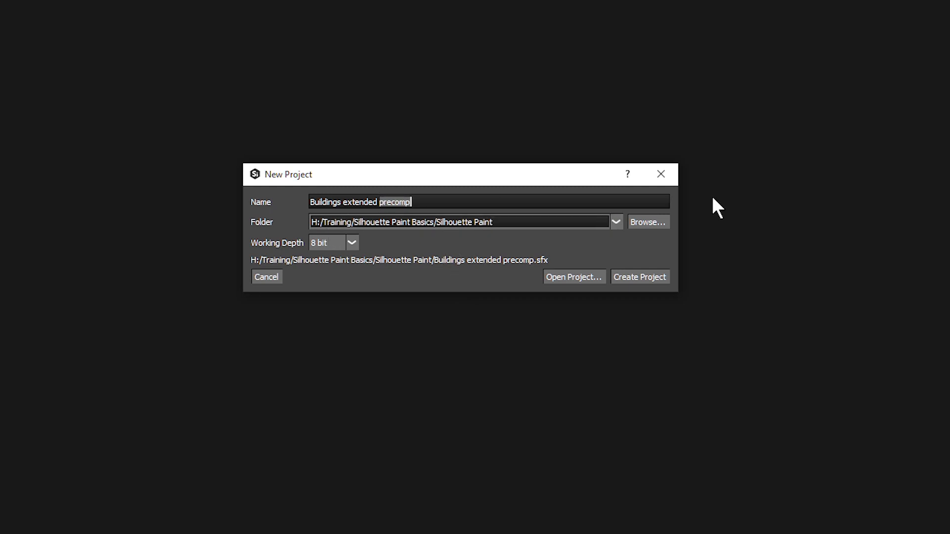
type("SKY")
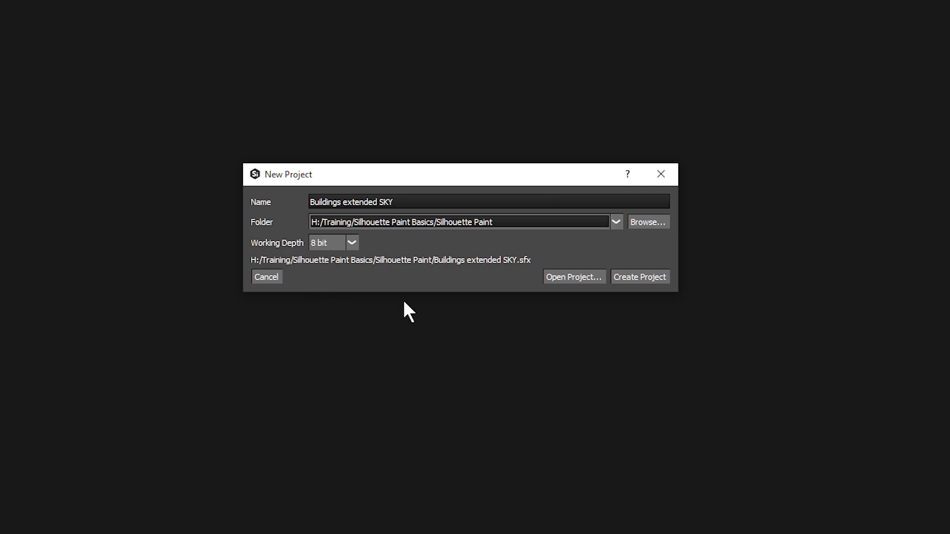
left_click(642, 276)
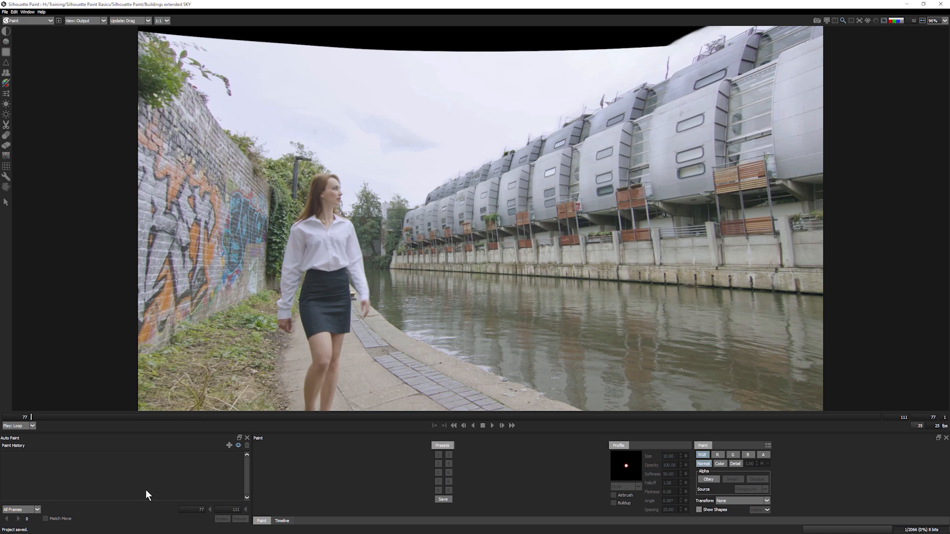
- In the Roto module, draw a rectangle and fit its corners to the buildings' rooftops and waterline
left_click(28, 20)
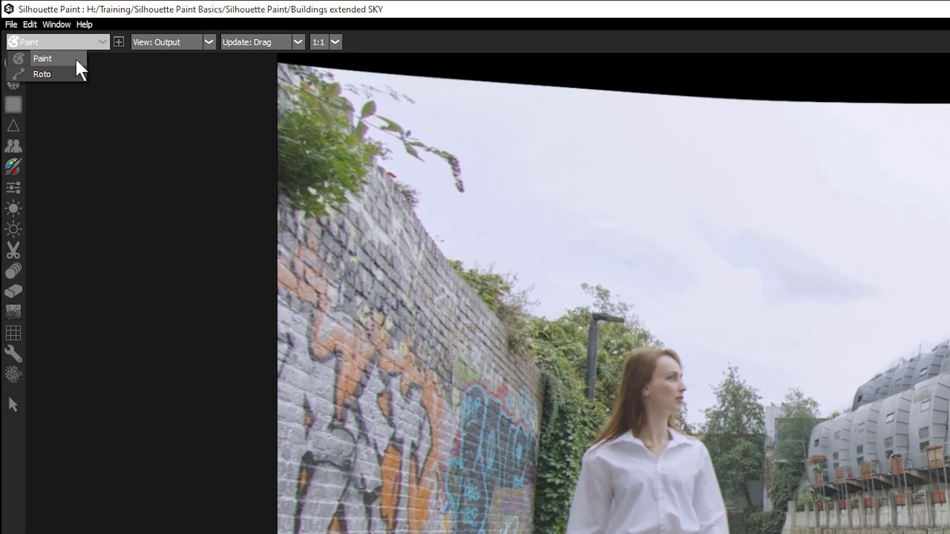
left_click(63, 73)
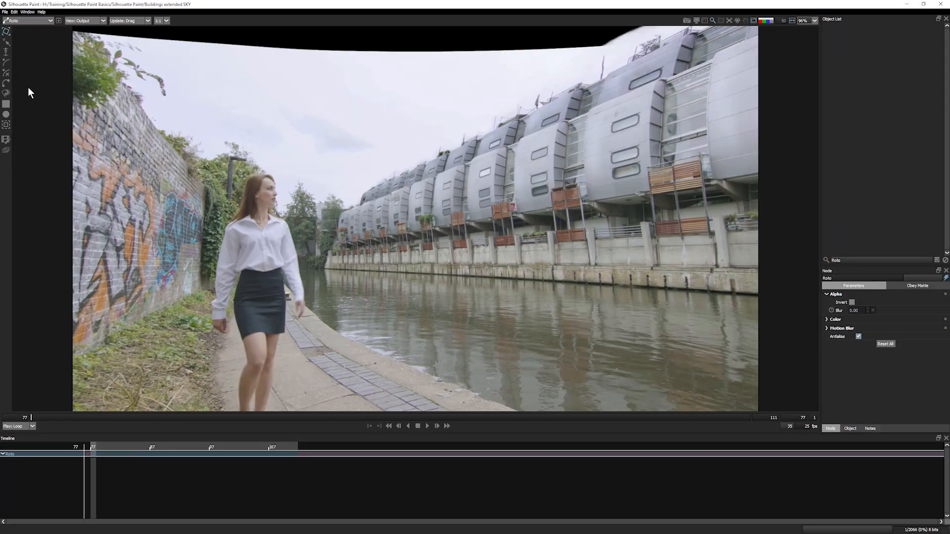
left_click(6, 104)
mouse_move(369, 189)
left_mouse_down()
mouse_move(382, 239)
mouse_move(713, 291)
mouse_move(733, 286)
left_mouse_up()
left_click_drag(733, 190, 741, 35)
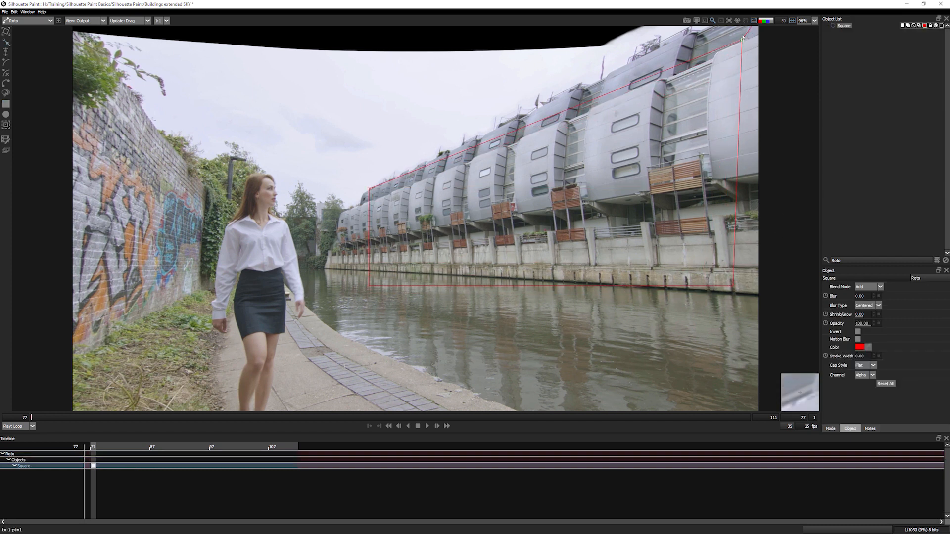
left_click_drag(369, 286, 353, 270)
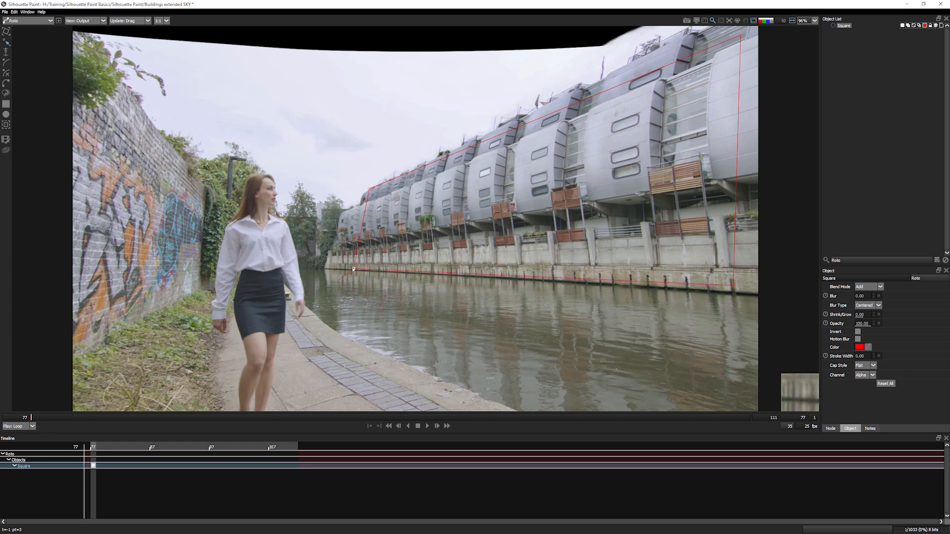
left_click_drag(369, 189, 364, 192)
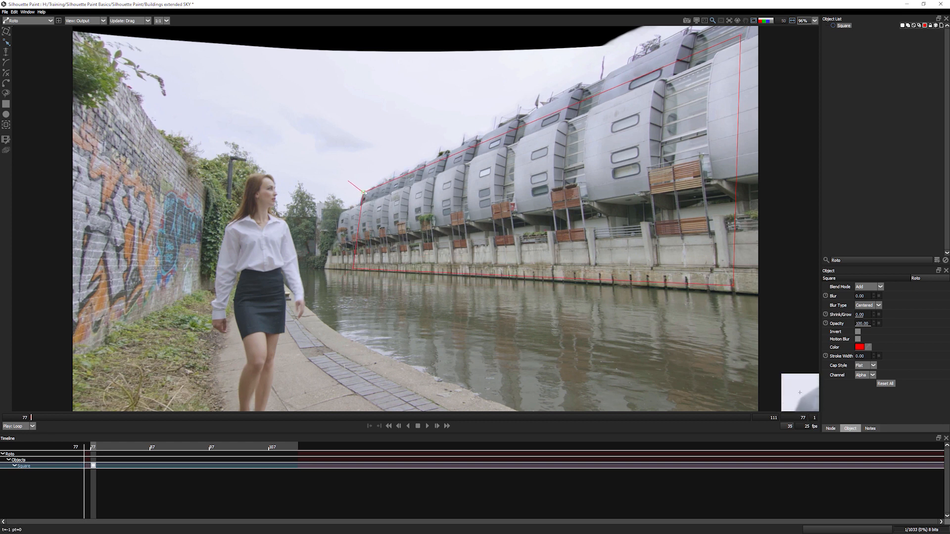
- Nest the Square shape in a new layer named 'Buildings track'
left_click(937, 260)
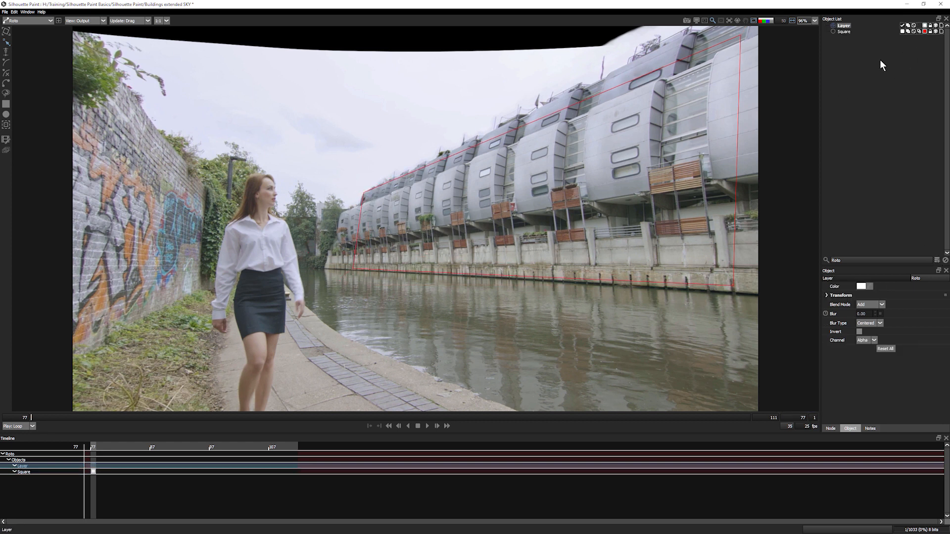
left_click_drag(837, 31, 841, 26)
double_click(842, 26)
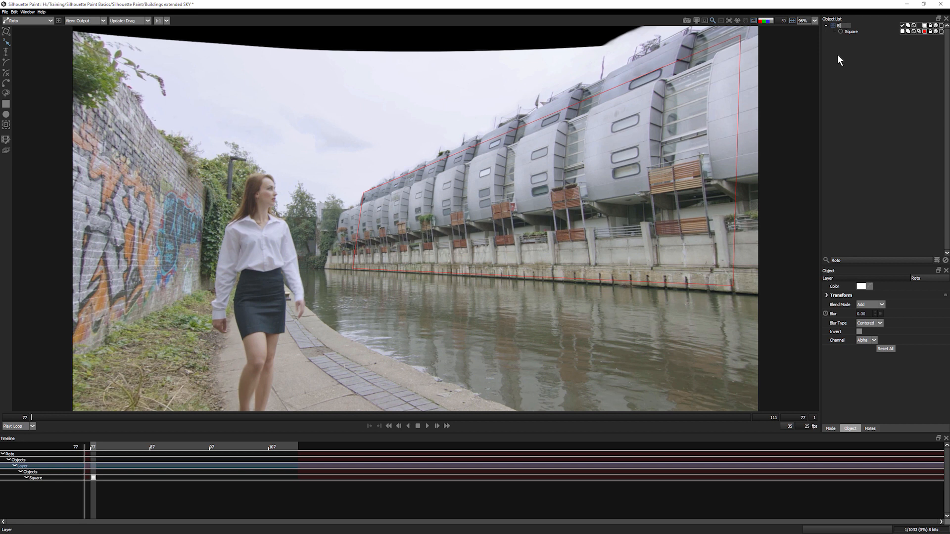
type("Buildings track")
key("Return")
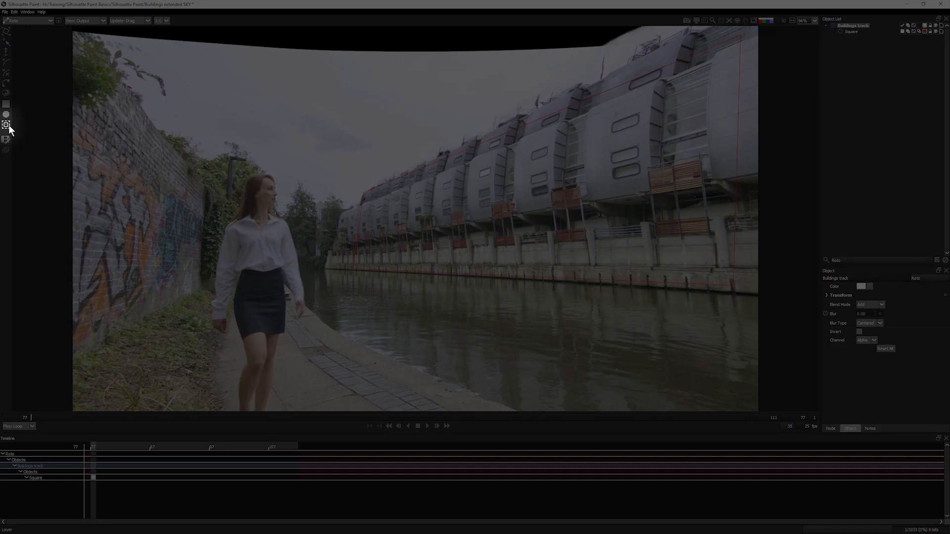
- Planar-track the buildings forward with a Perspective motion model and play back the result
left_click(7, 125)
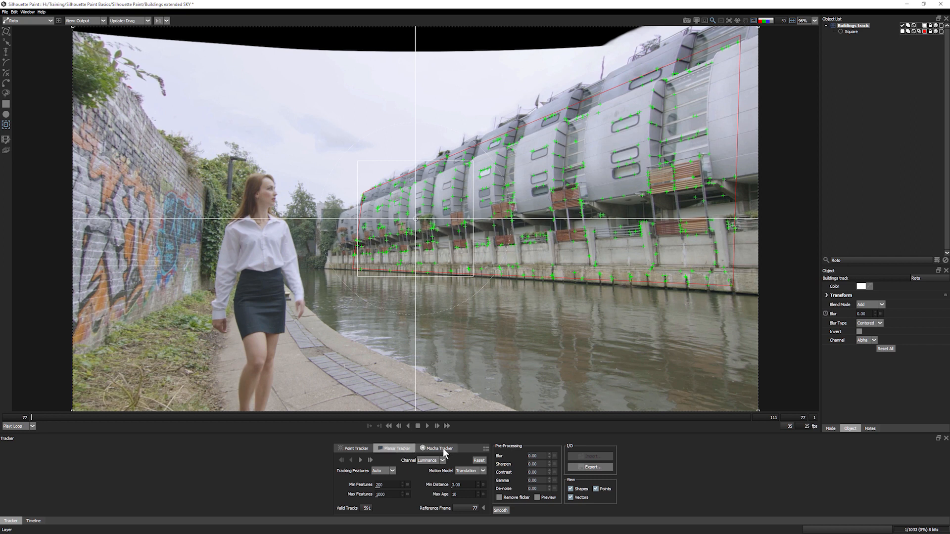
left_click(468, 486)
left_click(360, 459)
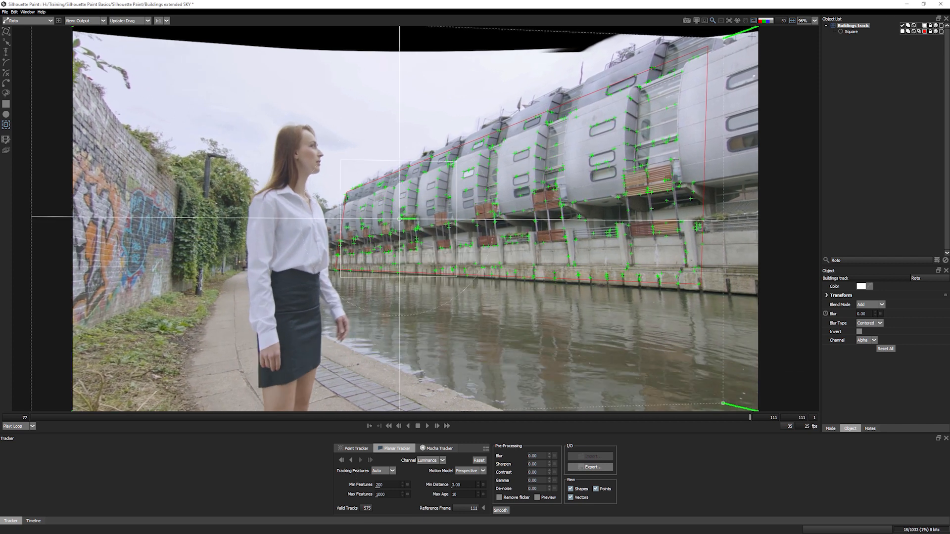
left_click_drag(643, 417, 432, 421)
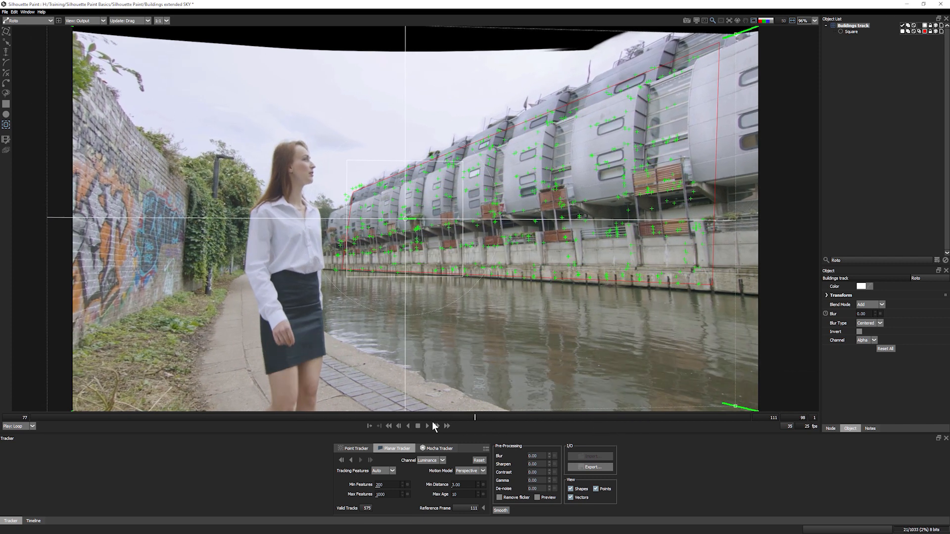
left_click(428, 426)
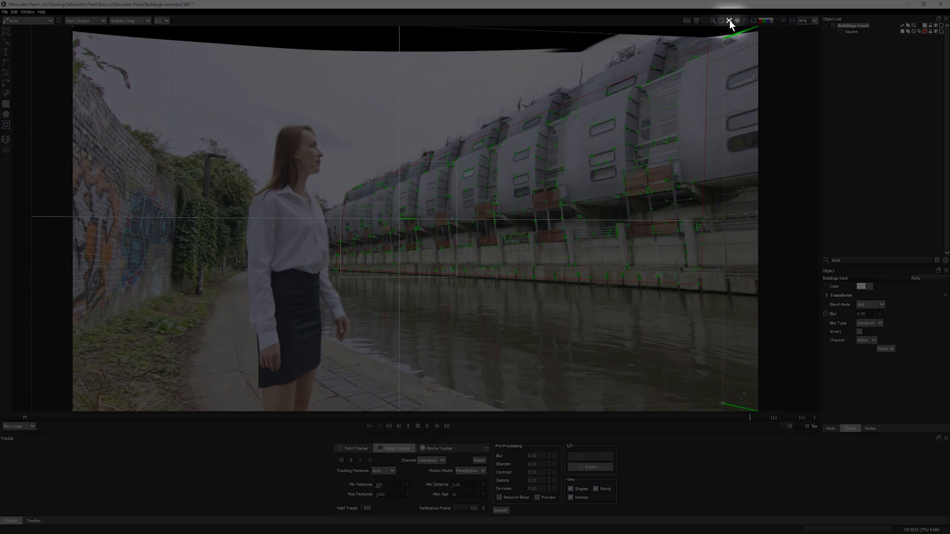
- Stabilise the viewer on the active layer, play to verify the track, then deselect the layer
left_click(730, 20)
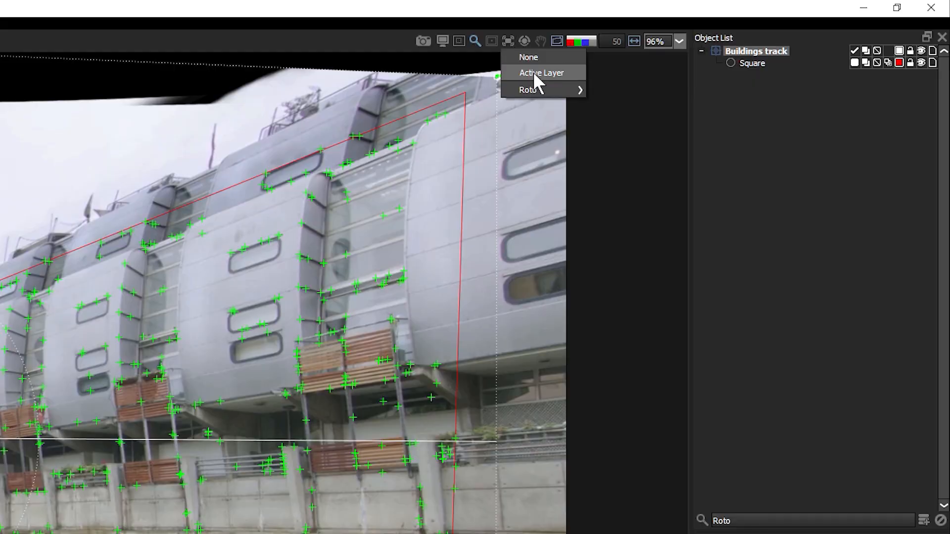
left_click(744, 36)
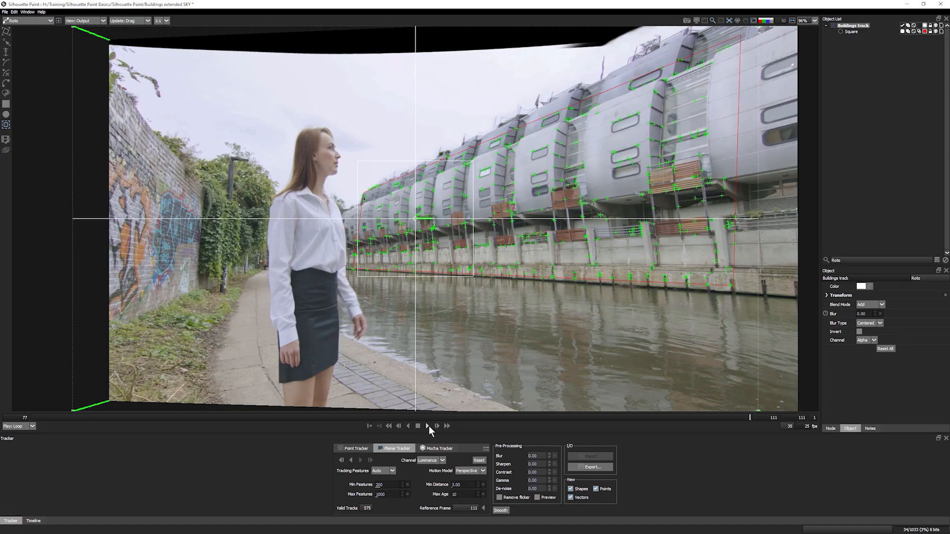
left_click(429, 425)
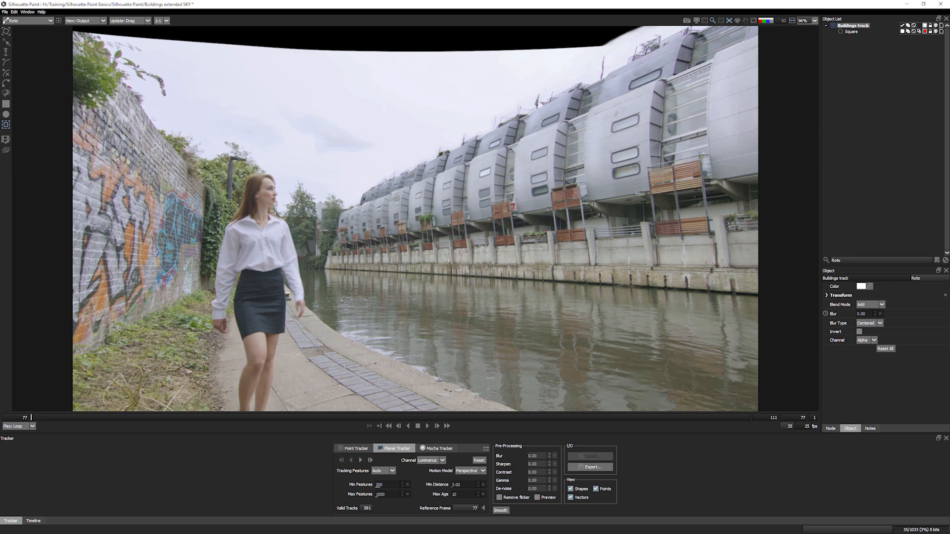
left_click(871, 118)
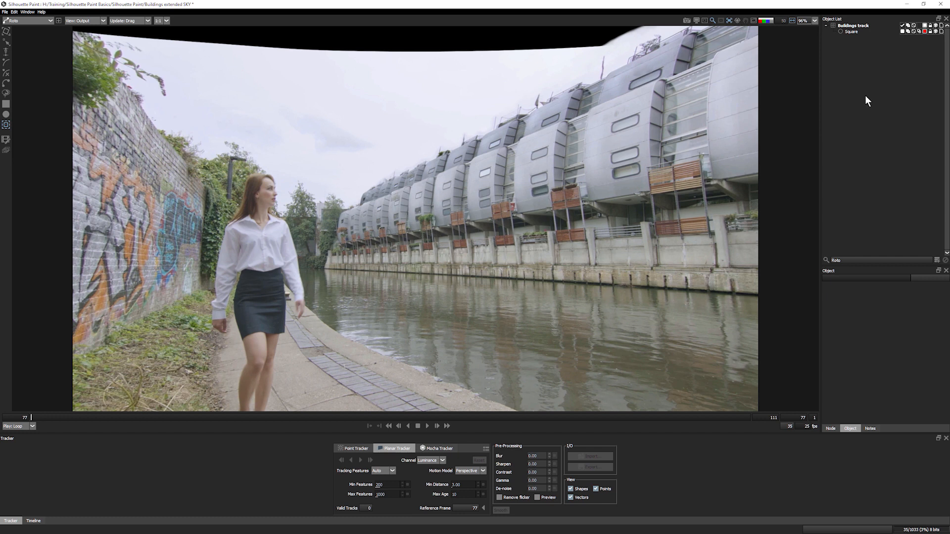
- Paste in a new corner-pin layer and name it 'Mocha track'
key("ctrl+v")
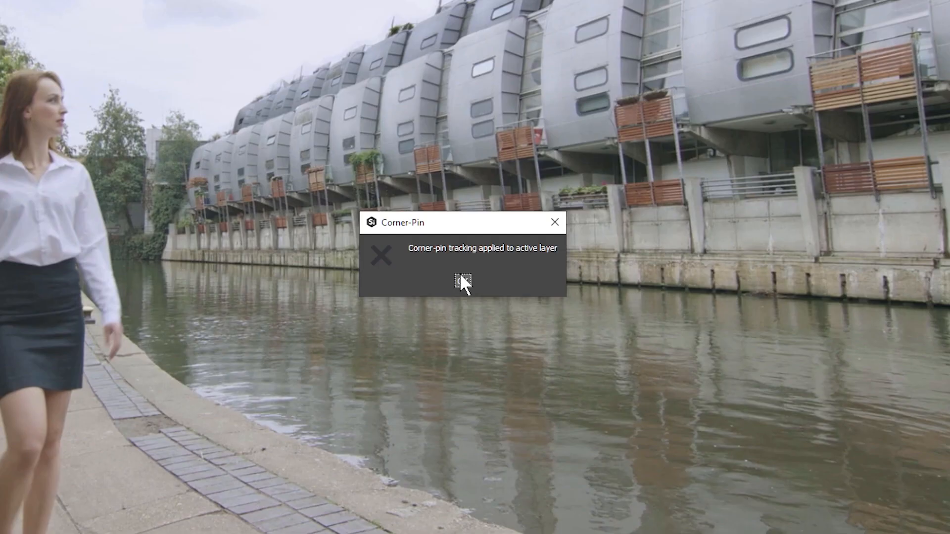
left_click(518, 107)
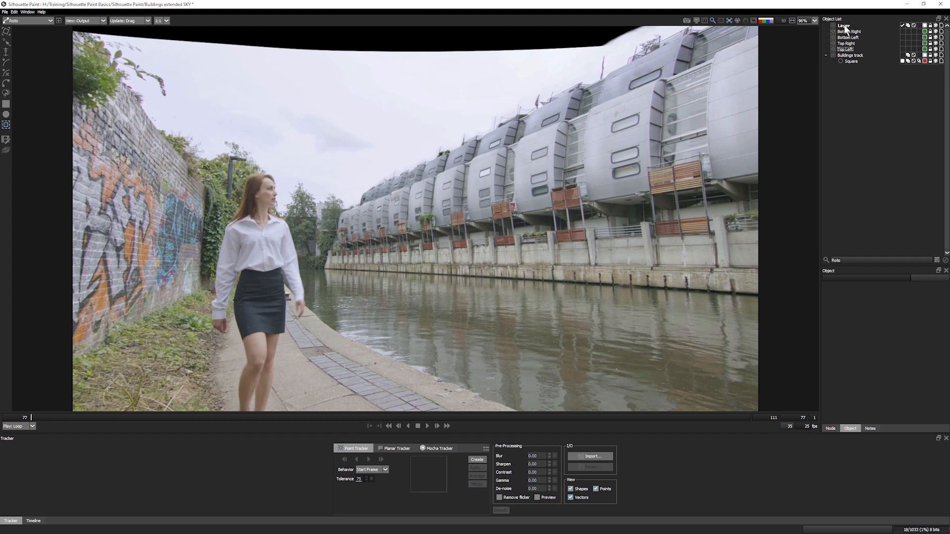
double_click(844, 25)
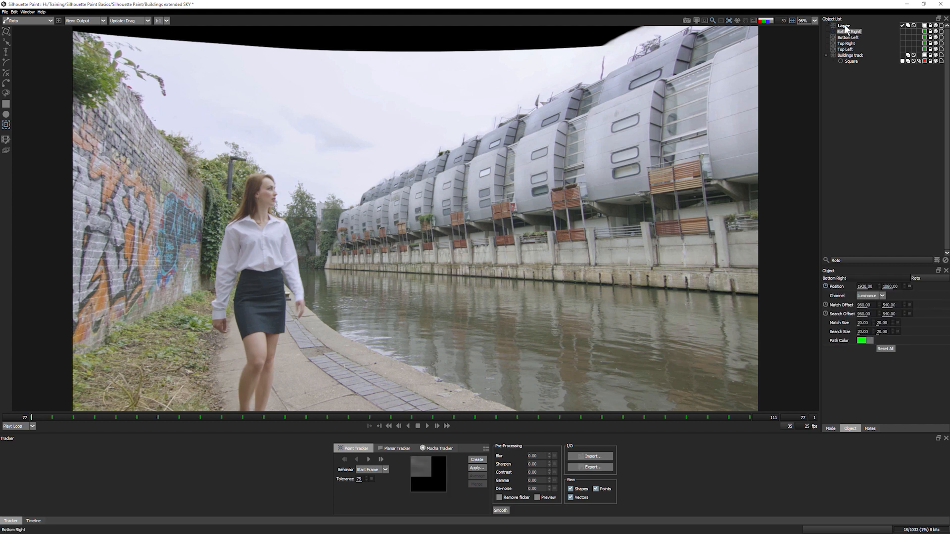
type("Mocha track")
key("Return")
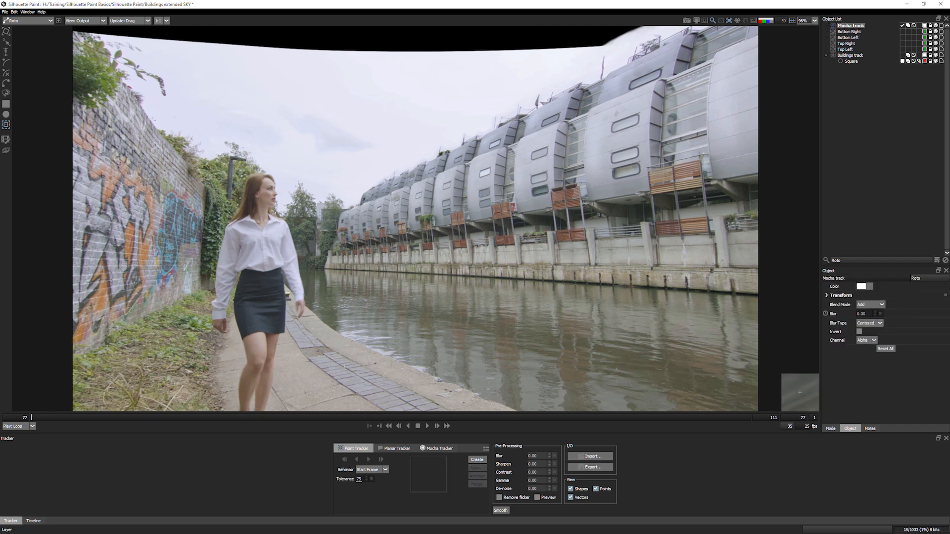
- Review the clip playback, then stop and return to frame 77
left_click(729, 23)
left_click(427, 425)
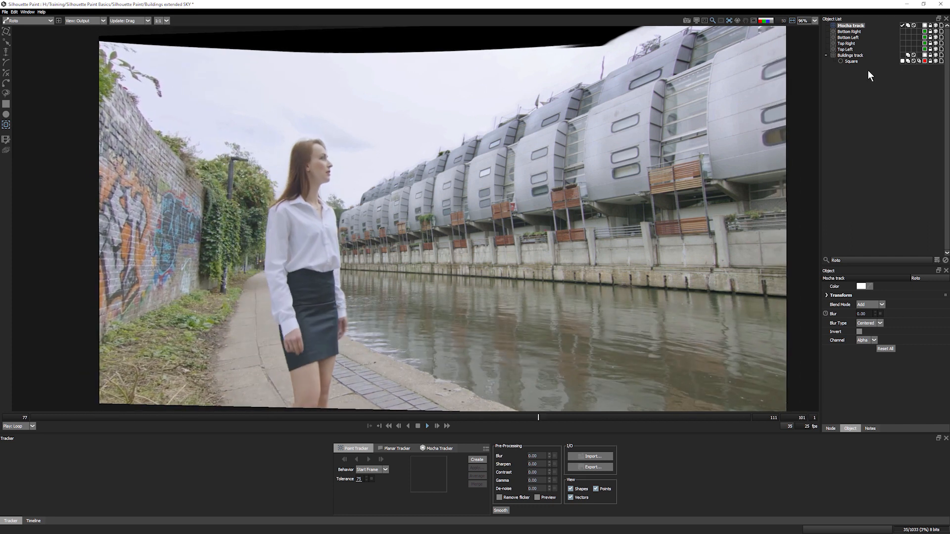
key("Home")
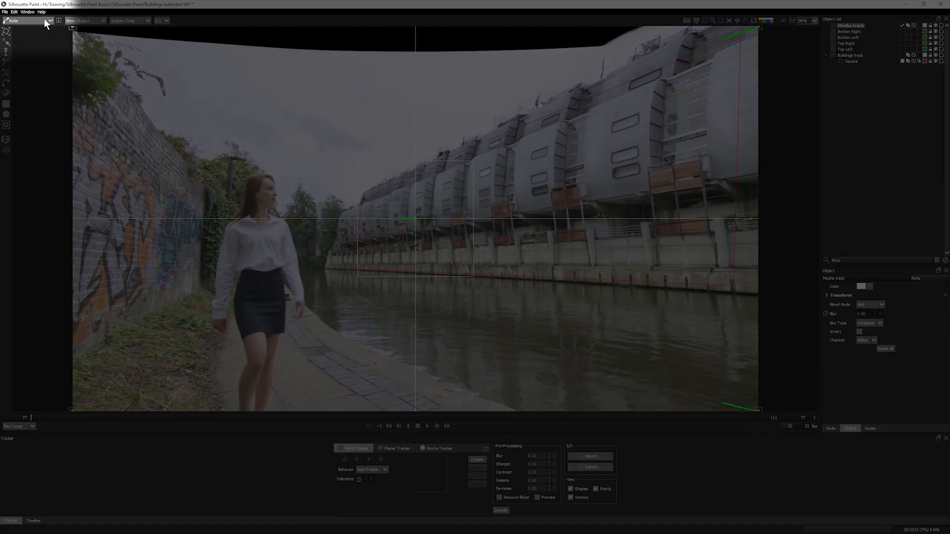
- Switch to Paint, pick the Clone tool with Input 1 as source, and enable the Interactive overlay
left_click(40, 20)
left_click(20, 29)
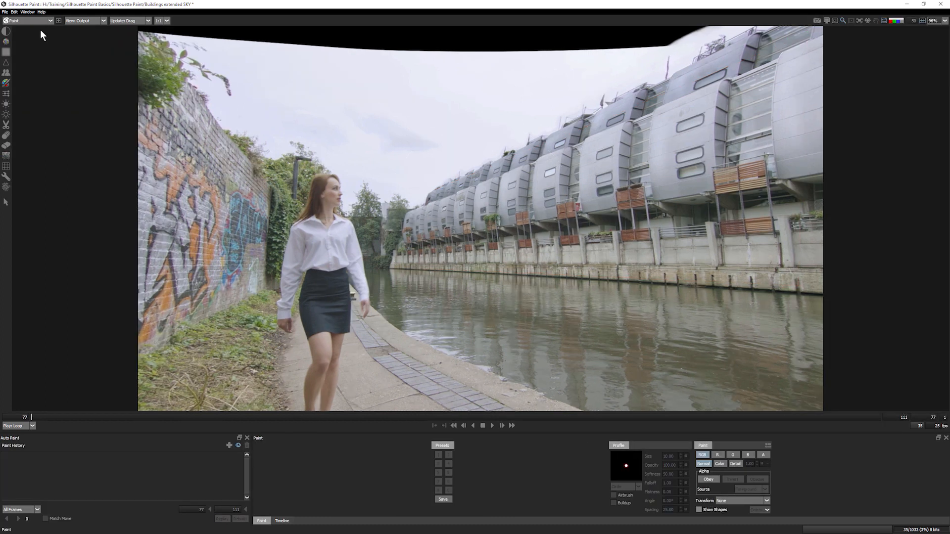
left_click(880, 417)
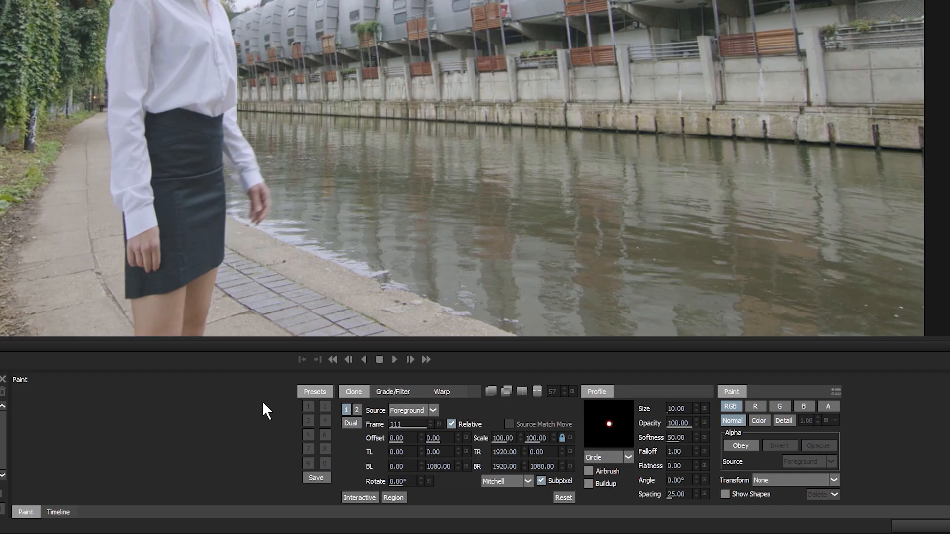
left_click(434, 411)
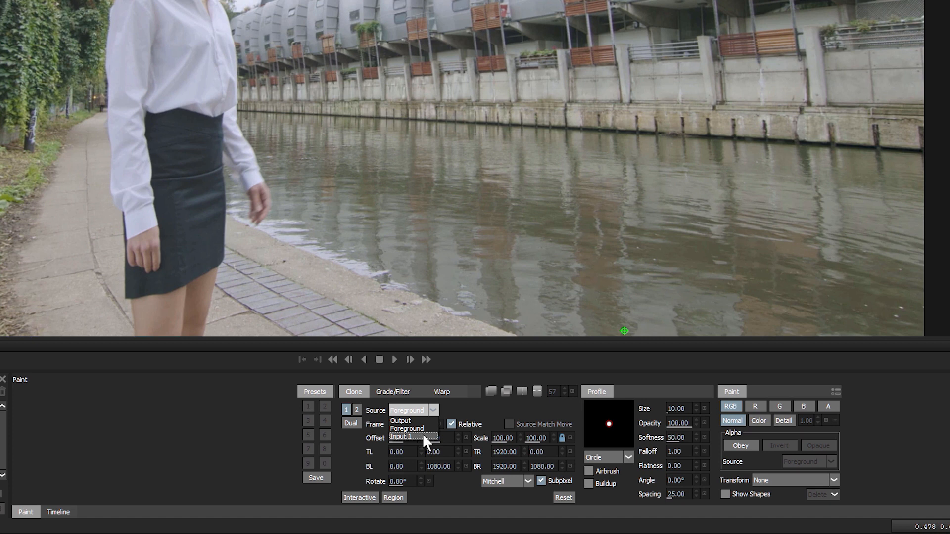
left_click(416, 436)
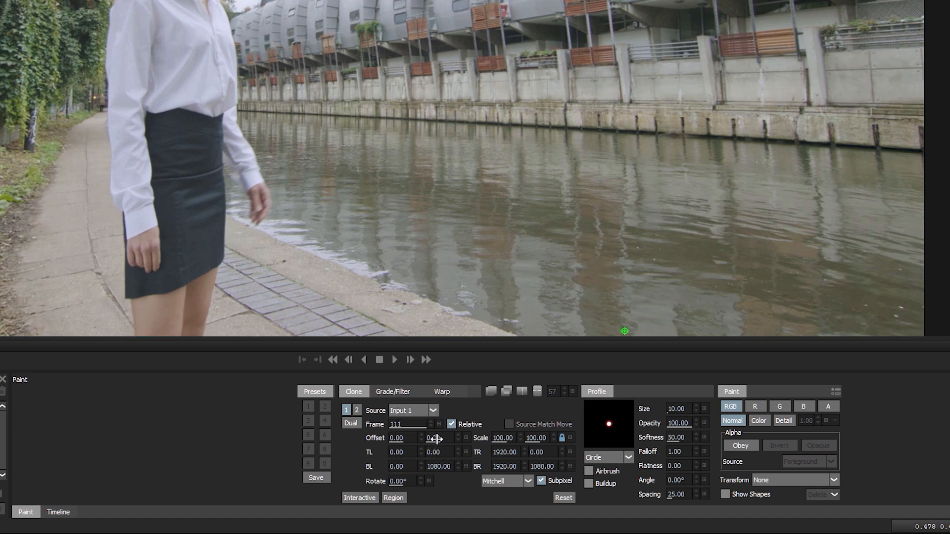
left_click(352, 495)
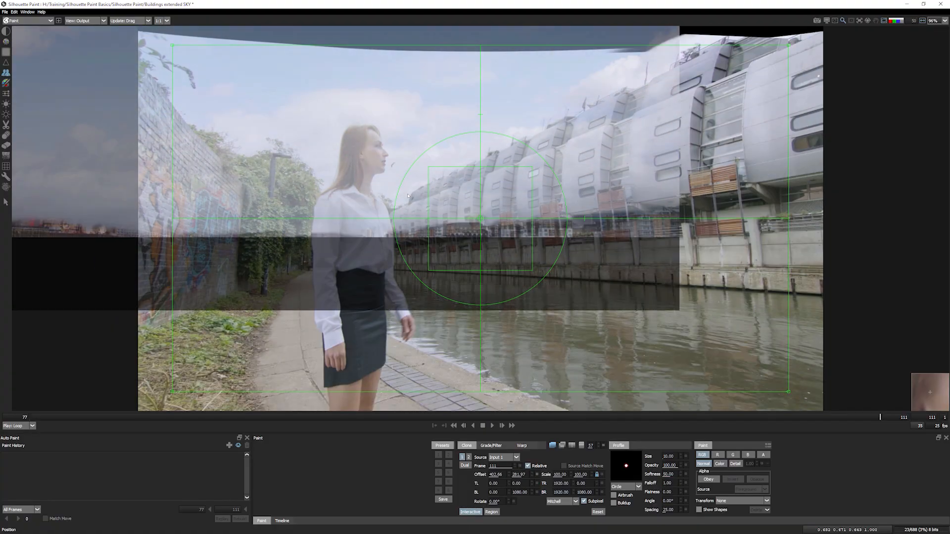
- Mirror the clouds source with -100 Scale X, link the scale, and position it over the sky
mouse_move(408, 196)
left_mouse_down()
mouse_move(424, 134)
mouse_move(497, 120)
left_mouse_up()
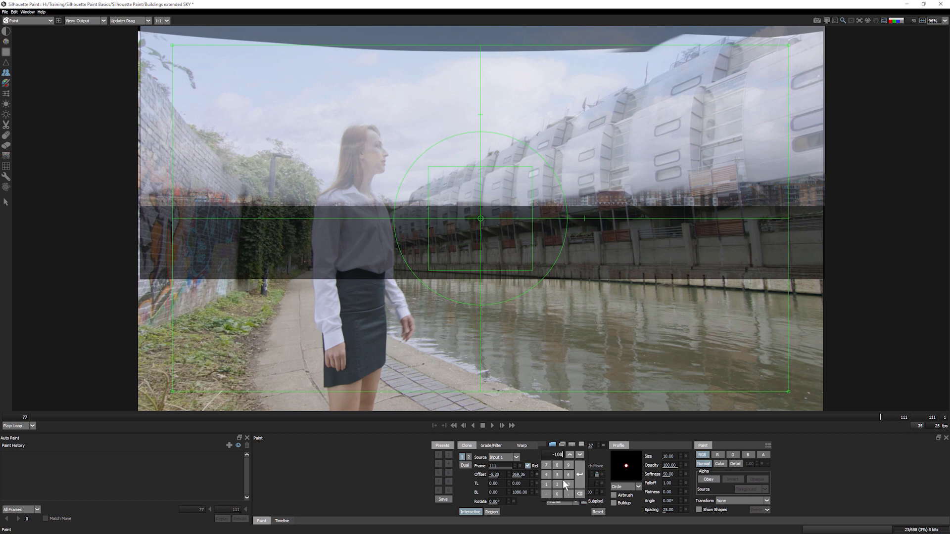
type("0")
key("Return")
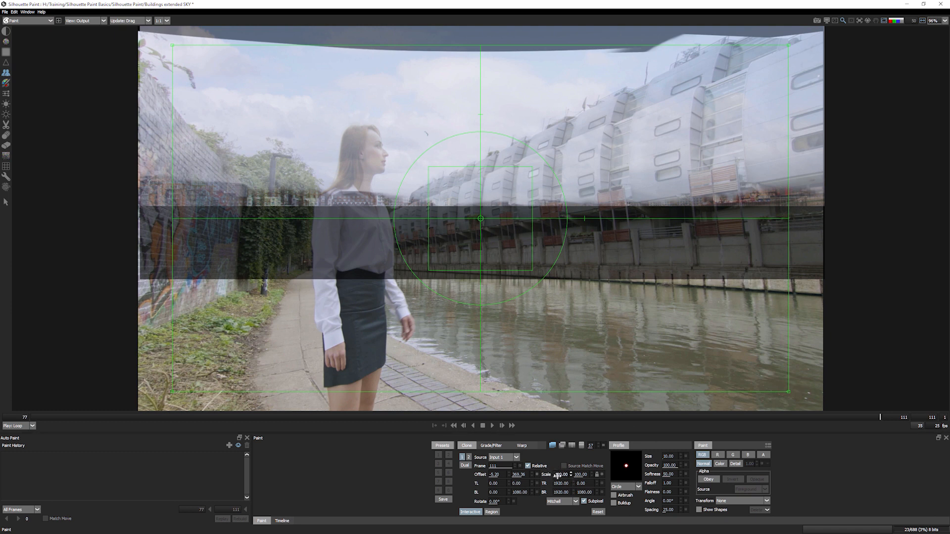
left_click(598, 475)
mouse_move(508, 237)
left_mouse_down()
mouse_move(481, 235)
mouse_move(481, 244)
mouse_move(506, 242)
mouse_move(582, 98)
mouse_move(565, 132)
mouse_move(483, 214)
mouse_move(427, 233)
mouse_move(429, 222)
mouse_move(409, 224)
mouse_move(415, 217)
left_mouse_up()
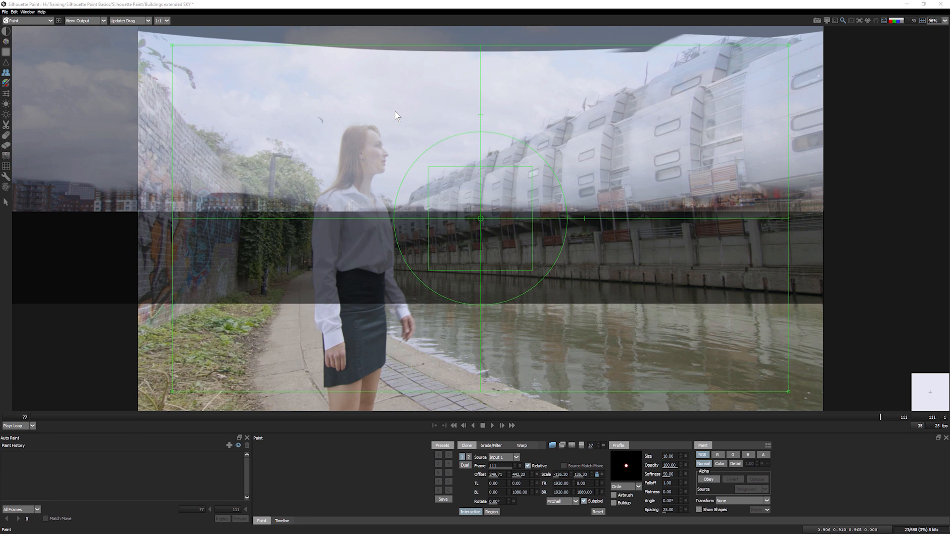
mouse_move(510, 244)
left_mouse_down()
mouse_move(497, 252)
mouse_move(513, 255)
left_mouse_up()
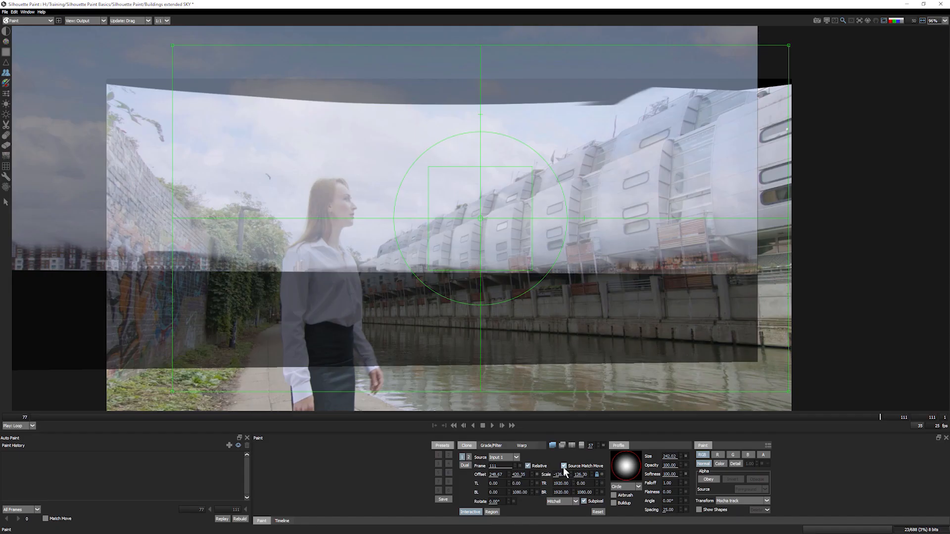
- Turn on Source Match Move and scrub the frames to check the sky alignment
left_click(484, 417)
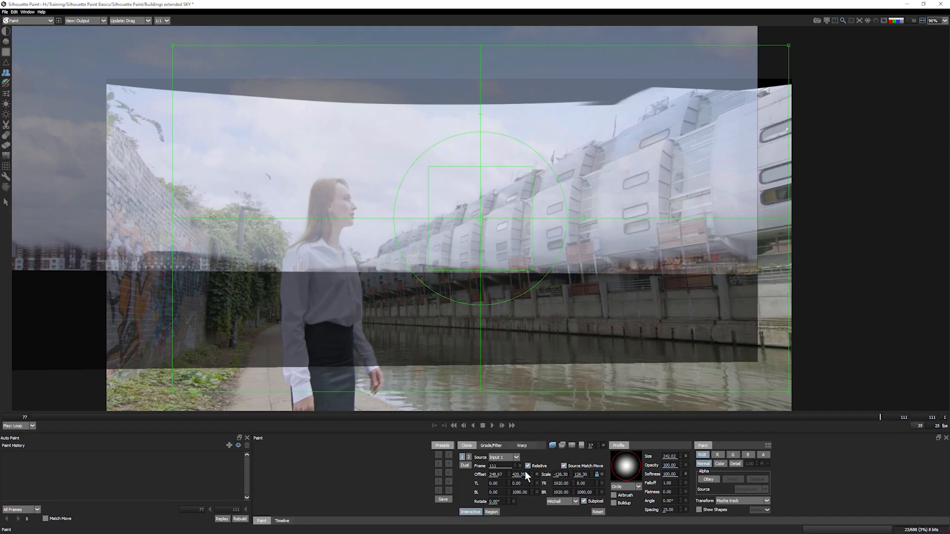
left_click(564, 466)
mouse_move(794, 413)
left_mouse_down()
mouse_move(421, 444)
mouse_move(78, 450)
mouse_move(847, 443)
mouse_move(31, 447)
mouse_move(912, 399)
left_mouse_up()
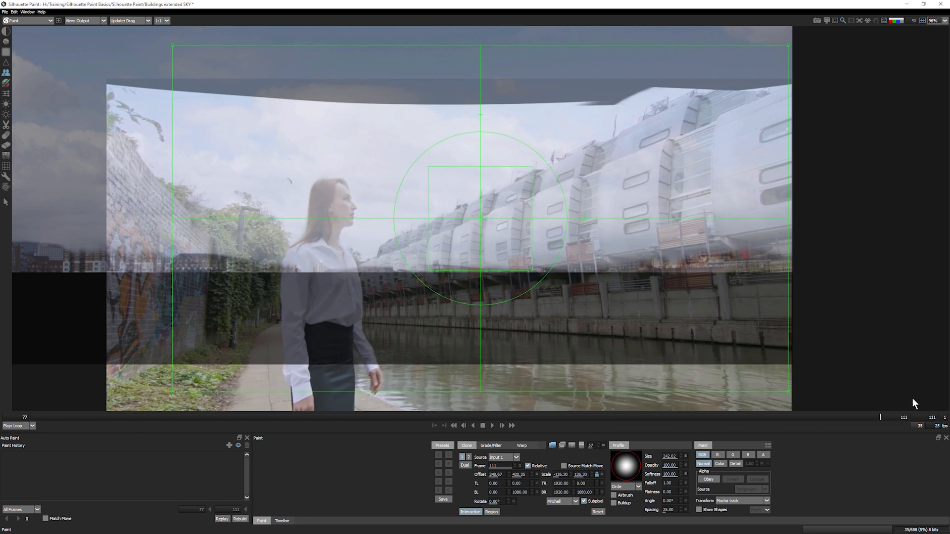
left_click(564, 465)
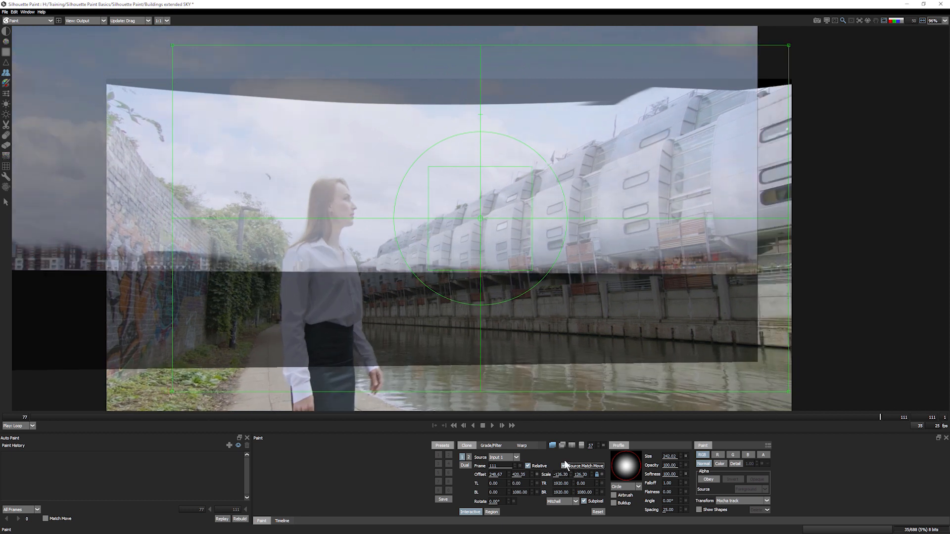
left_click_drag(866, 414, 880, 430)
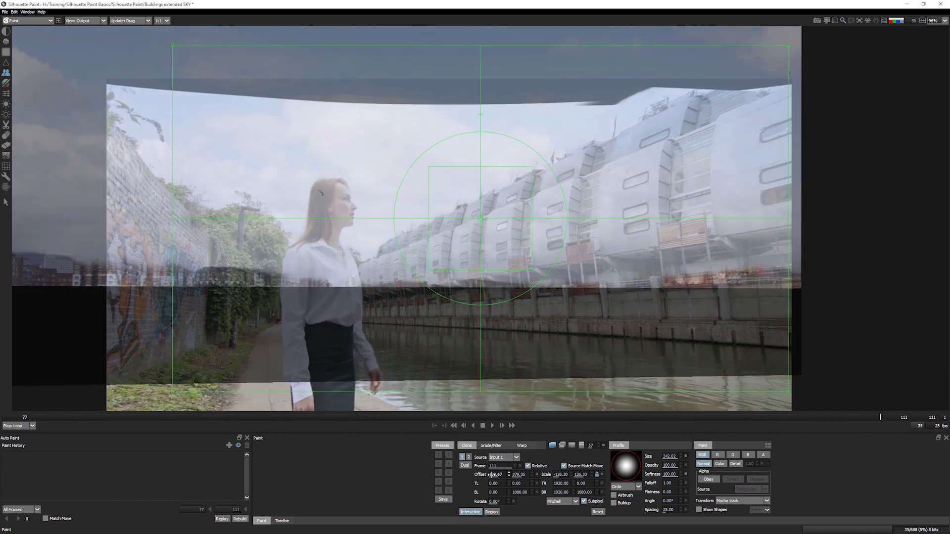
- Set the clone source offset to 53.67, 384.35 and hide the source overlay
left_click_drag(495, 474, 468, 475)
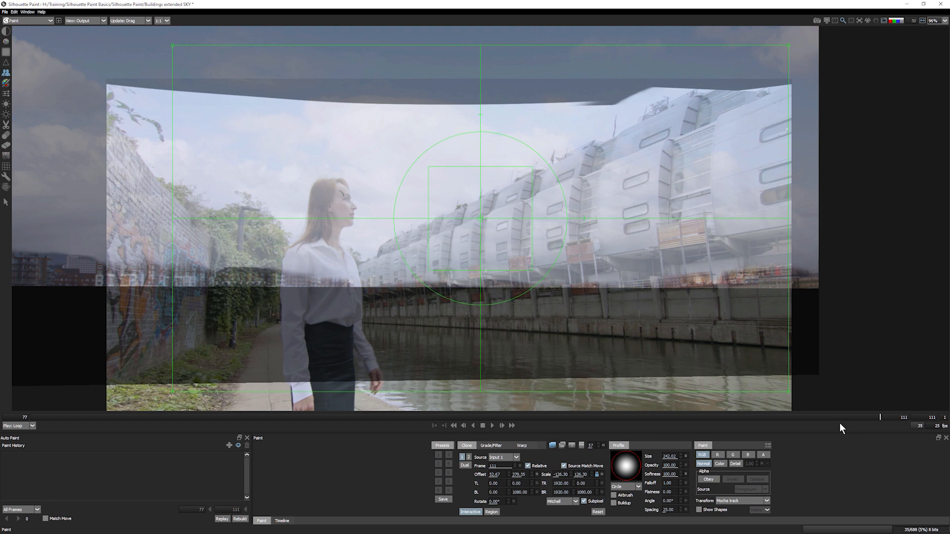
mouse_move(871, 419)
left_mouse_down()
mouse_move(2, 467)
mouse_move(923, 430)
mouse_move(556, 449)
mouse_move(221, 453)
mouse_move(889, 427)
mouse_move(775, 426)
mouse_move(295, 447)
mouse_move(406, 455)
mouse_move(891, 436)
left_mouse_up()
mouse_move(517, 477)
left_mouse_down()
mouse_move(507, 482)
mouse_move(517, 480)
left_mouse_up()
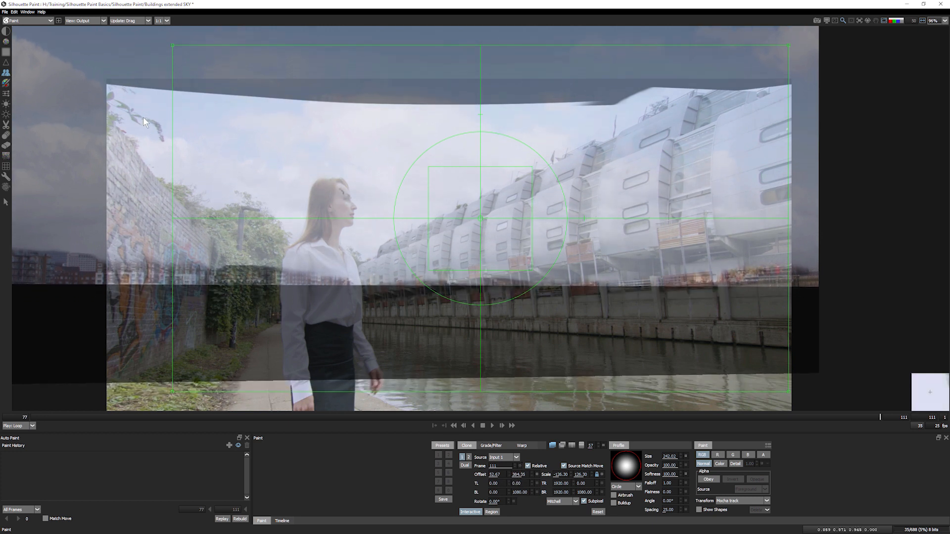
left_click_drag(851, 419, 945, 424)
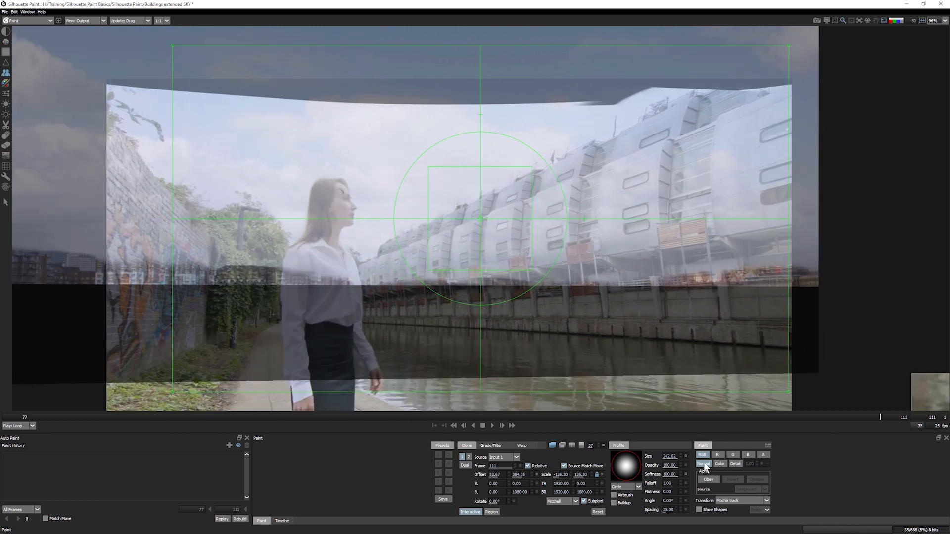
left_click(470, 511)
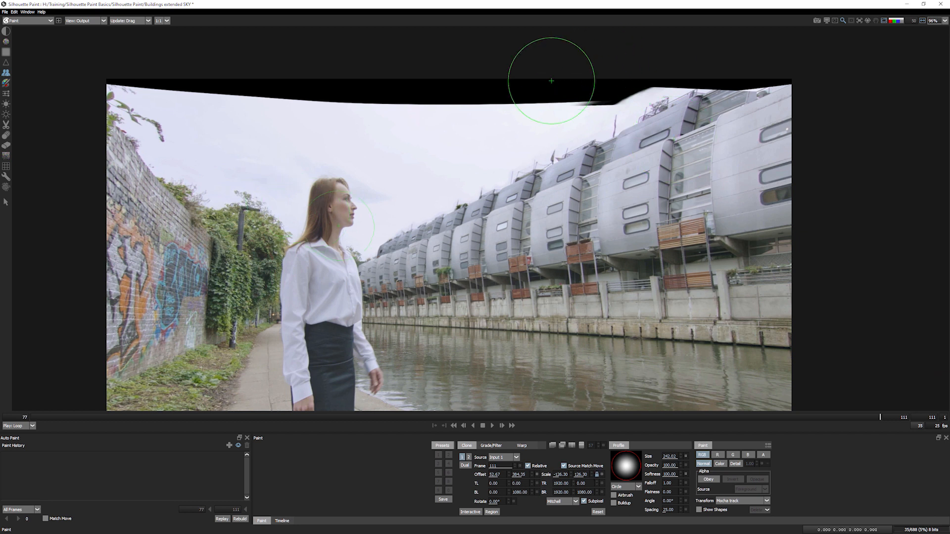
- Clone cloudy sky over the black strip along the top of the frame
mouse_move(524, 97)
left_mouse_down()
mouse_move(733, 59)
mouse_move(606, 57)
mouse_move(512, 98)
mouse_move(347, 116)
mouse_move(124, 67)
mouse_move(386, 74)
left_mouse_up()
left_click_drag(185, 92, 110, 96)
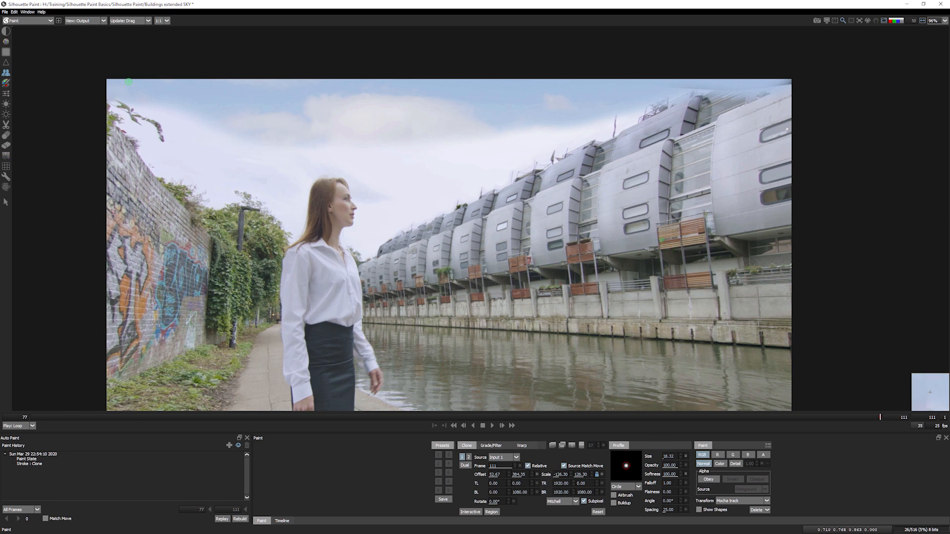
left_click_drag(340, 140, 368, 140)
mouse_move(240, 138)
left_mouse_down()
mouse_move(213, 135)
mouse_move(272, 150)
mouse_move(560, 135)
left_mouse_up()
left_click_drag(414, 137, 460, 156)
- At opacity 6 with Buildup, softly blend the clouds using brush size ~78, then select the Eraser
left_click_drag(673, 466, 629, 468)
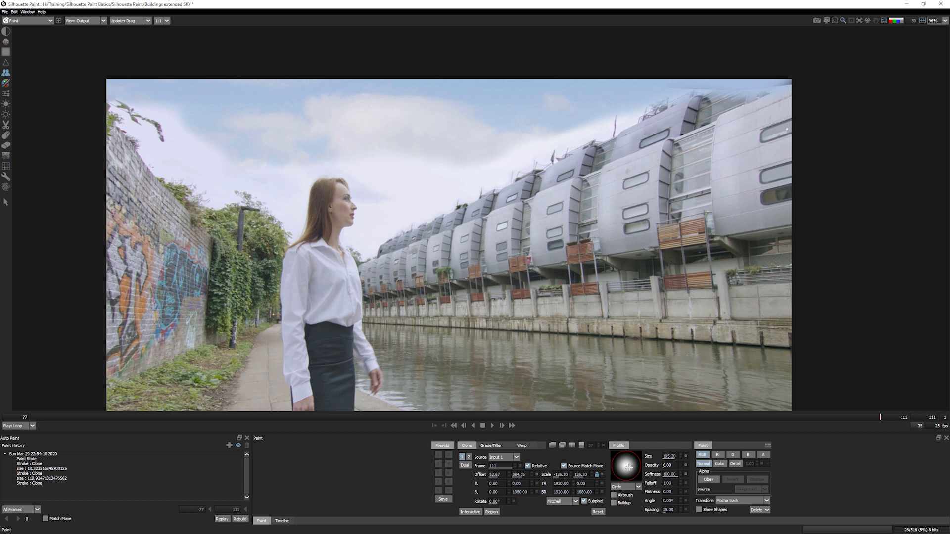
left_click(614, 503)
mouse_move(431, 176)
left_mouse_down()
mouse_move(399, 170)
mouse_move(502, 163)
mouse_move(577, 126)
left_mouse_up()
mouse_move(773, 74)
left_mouse_down()
mouse_move(674, 91)
mouse_move(686, 86)
left_mouse_up()
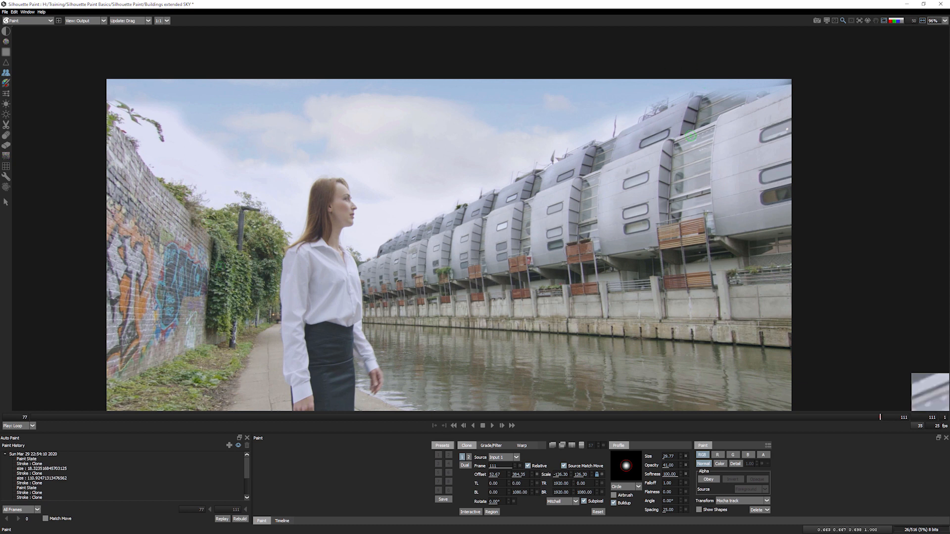
left_click_drag(464, 188, 486, 159)
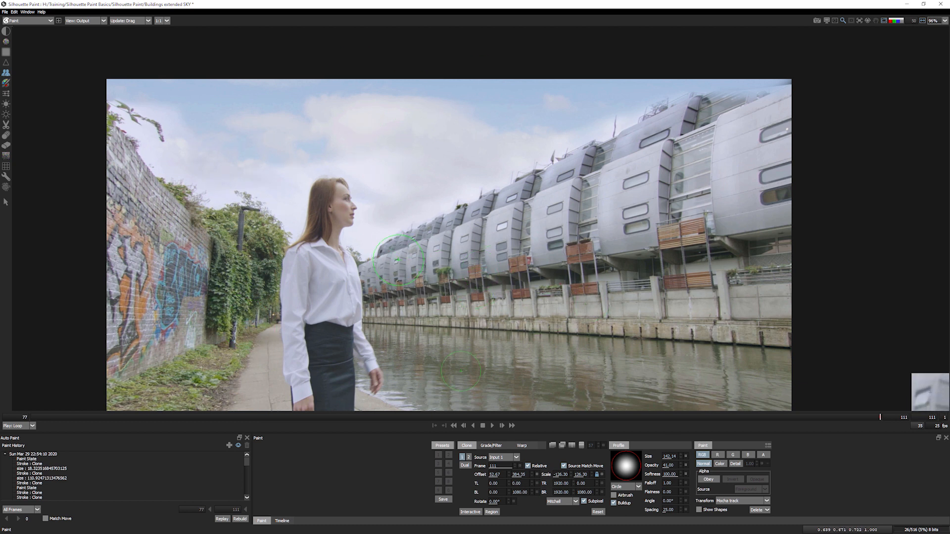
left_click(12, 146)
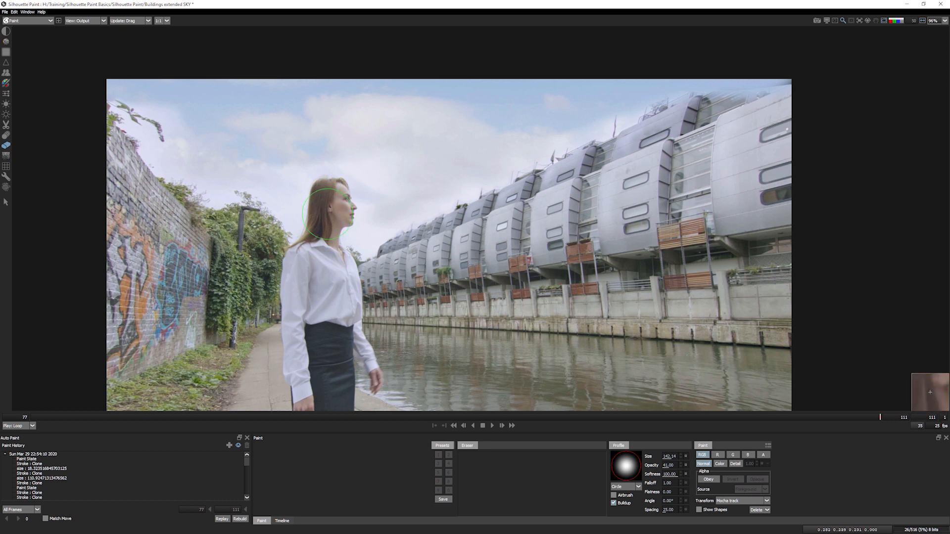
- Toggle between Input and Output views to compare the sky fill, then reselect the Clone tool
key("1")
key("2")
key("1")
key("2")
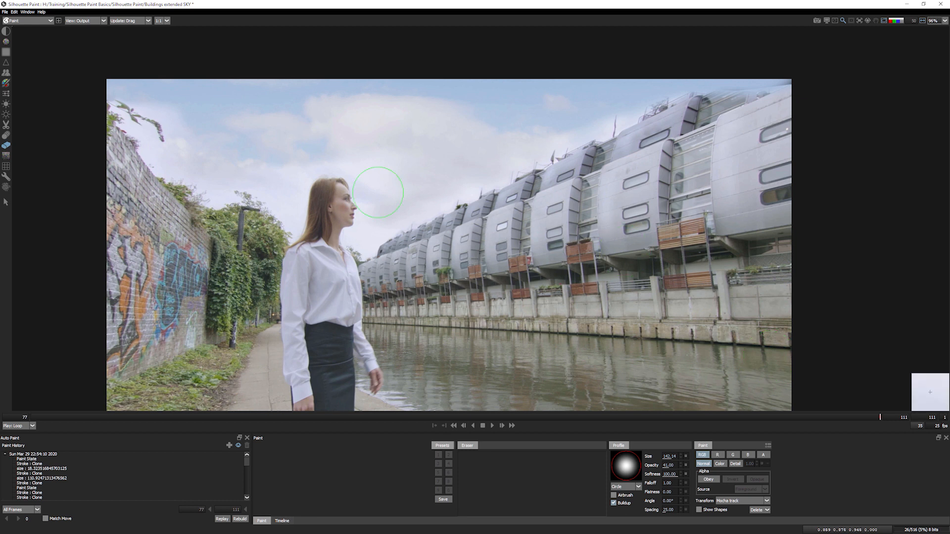
left_click(6, 73)
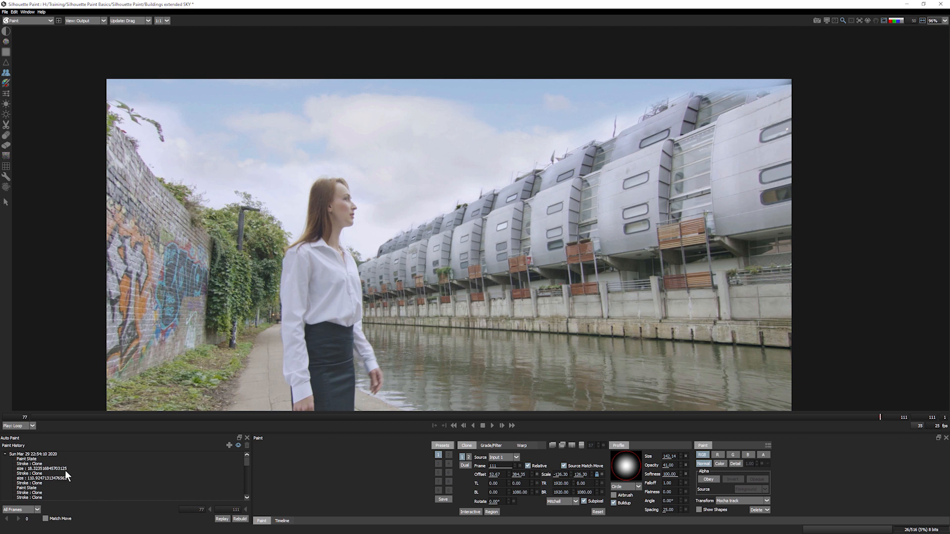
- Rename the paint history entry to 'Sky Replace' and collapse its group
double_click(60, 454)
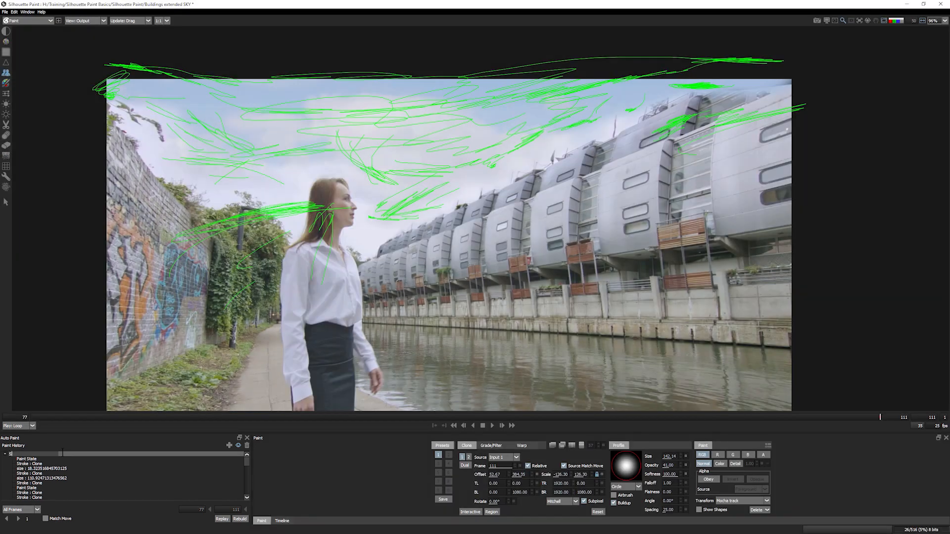
type("Sky Replace")
key("Return")
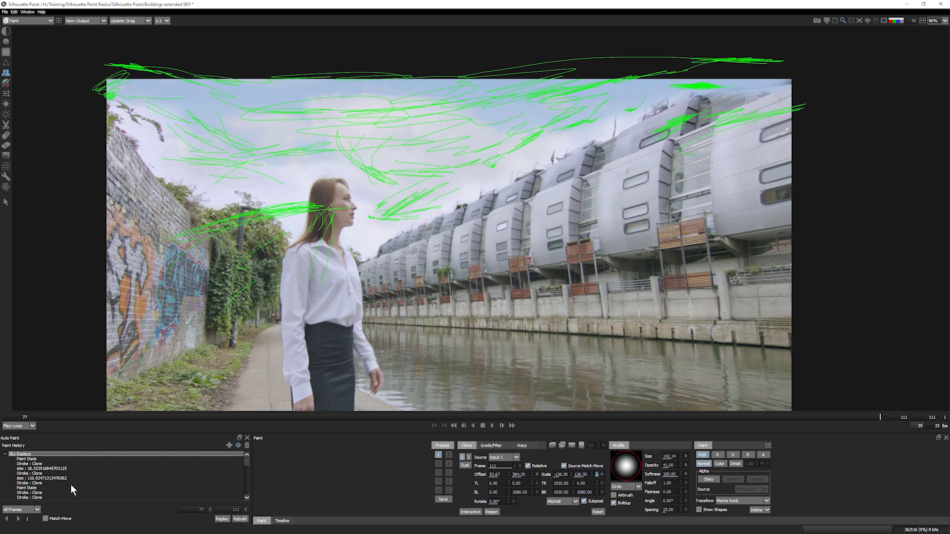
left_click(5, 454)
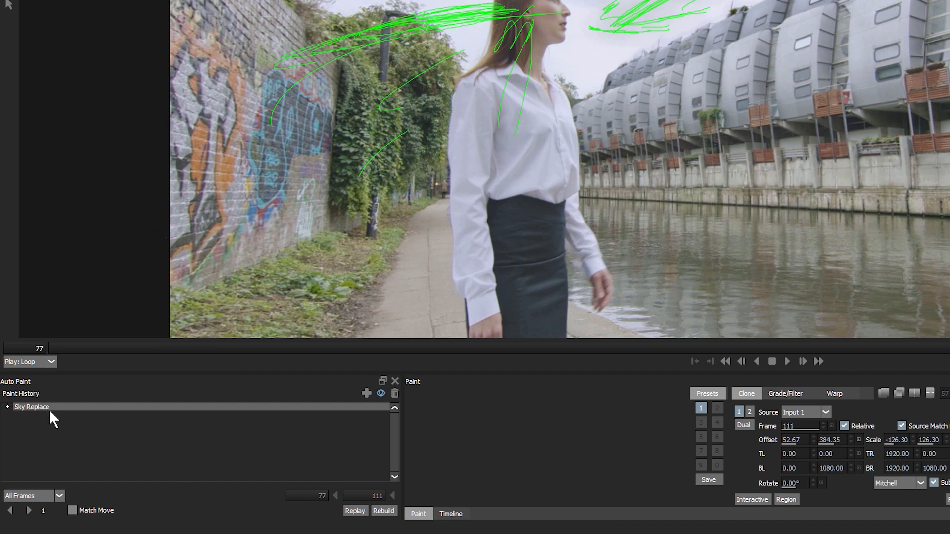
- Replay the Sky Replace strokes over All Frames with Match Move enabled
left_click(44, 496)
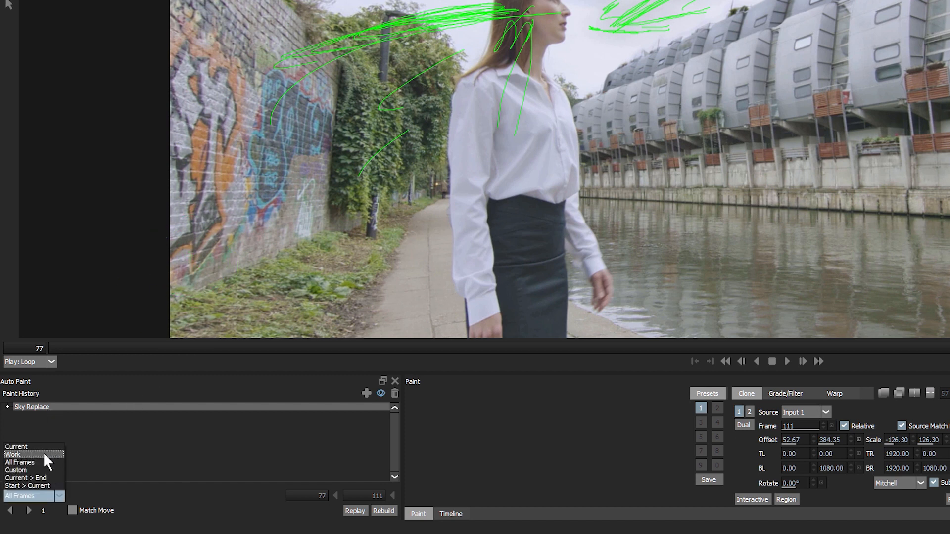
left_click(250, 452)
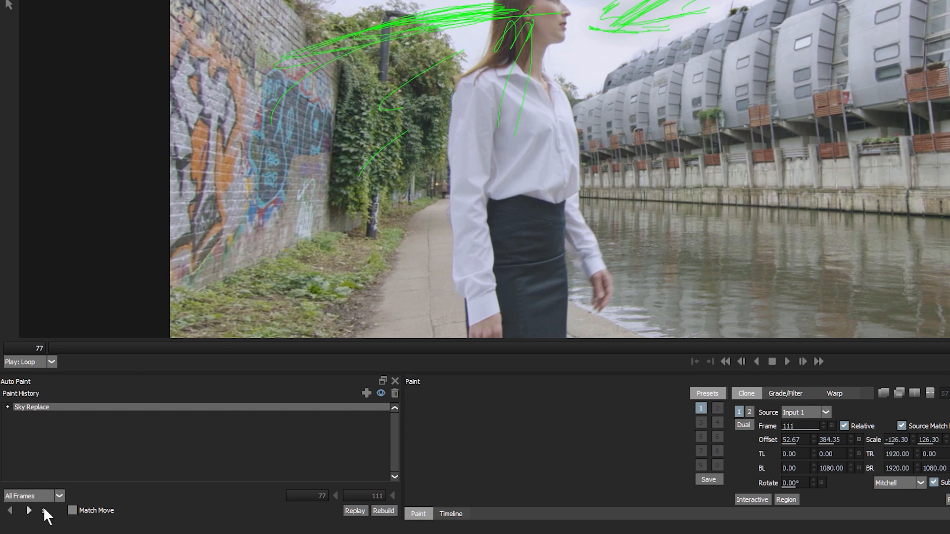
left_click(72, 510)
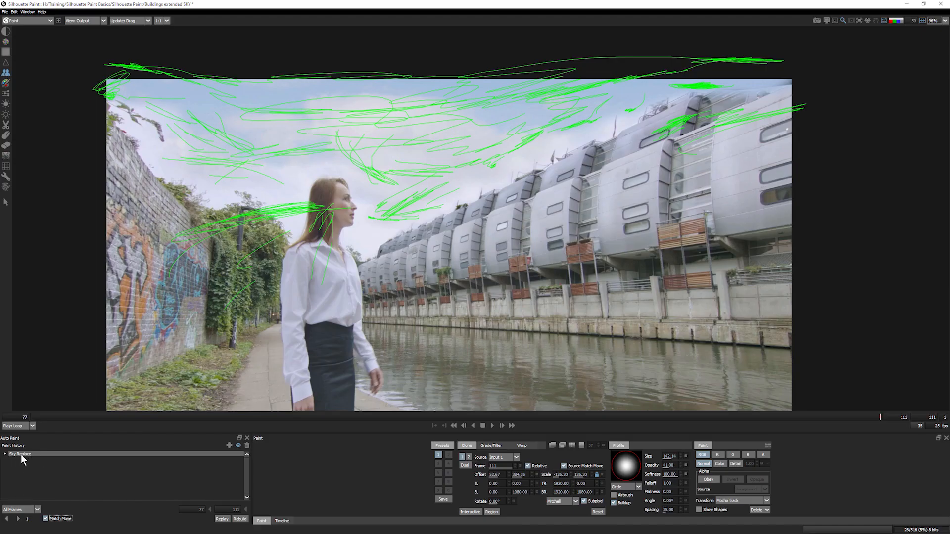
left_click(6, 520)
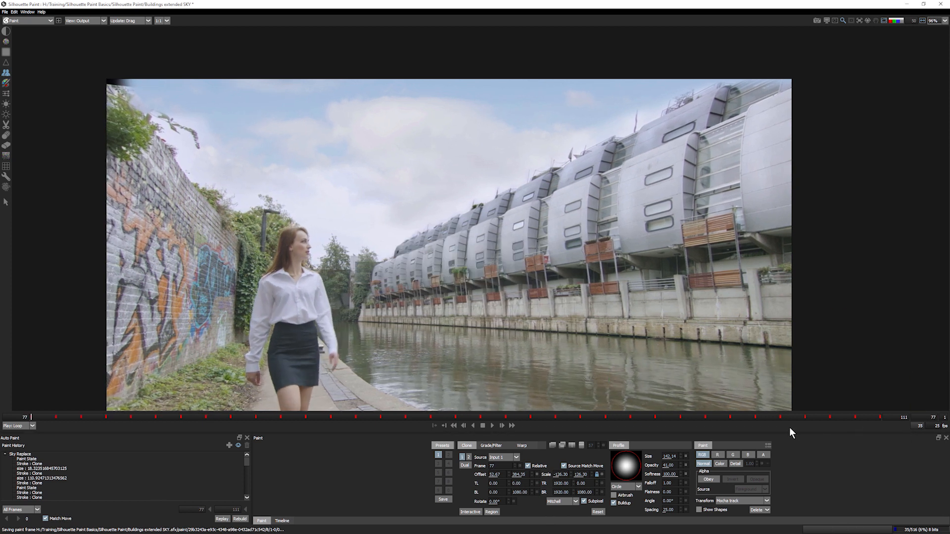
- Play back the shot in Bounce mode and save the Silhouette project
left_click(492, 426)
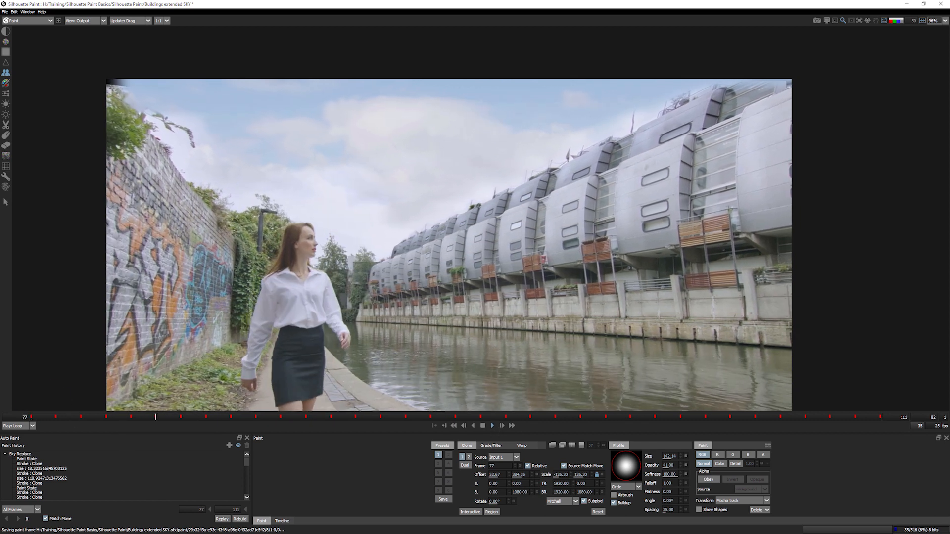
left_click(28, 427)
left_click(25, 439)
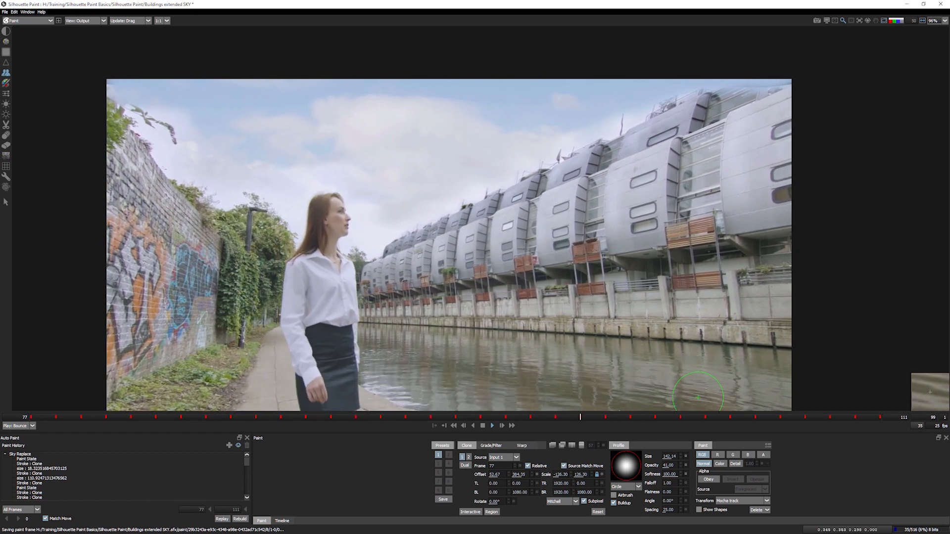
left_click(4, 11)
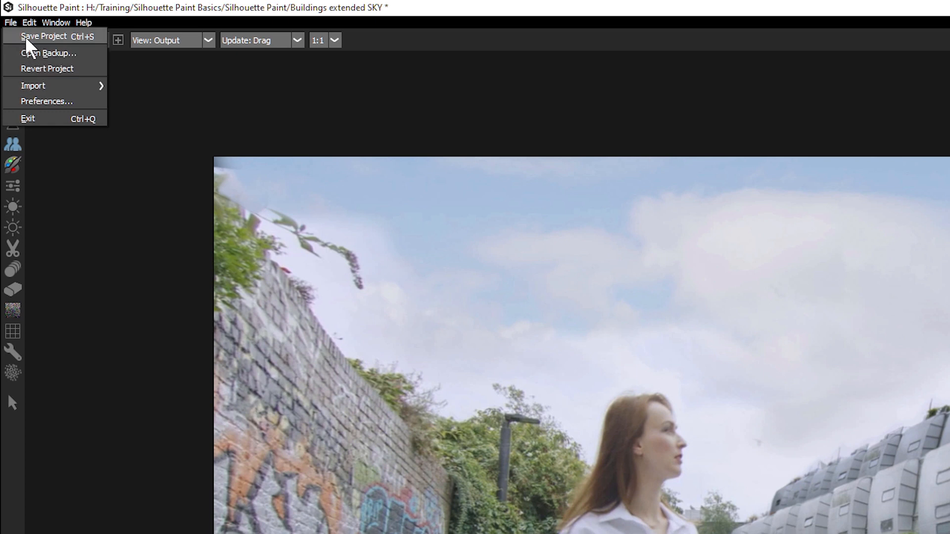
left_click(26, 39)
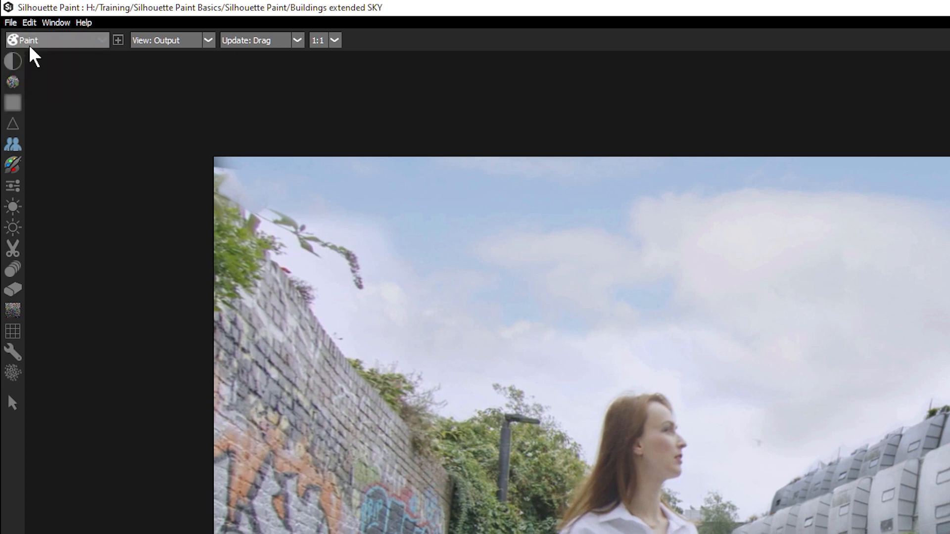
- Exit Silhouette back to After Effects and scrub the comp to check the new sky
left_click(11, 22)
left_click(28, 119)
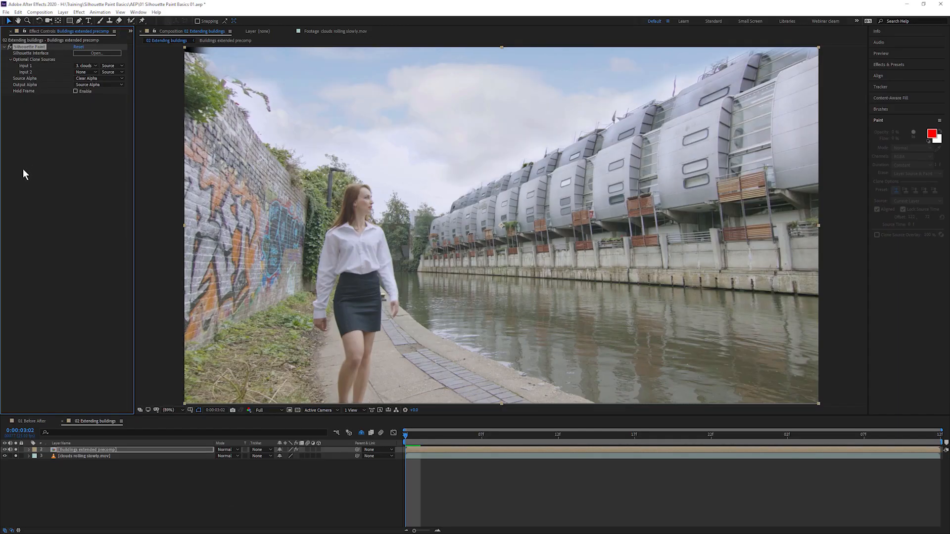
left_click_drag(463, 435, 925, 435)
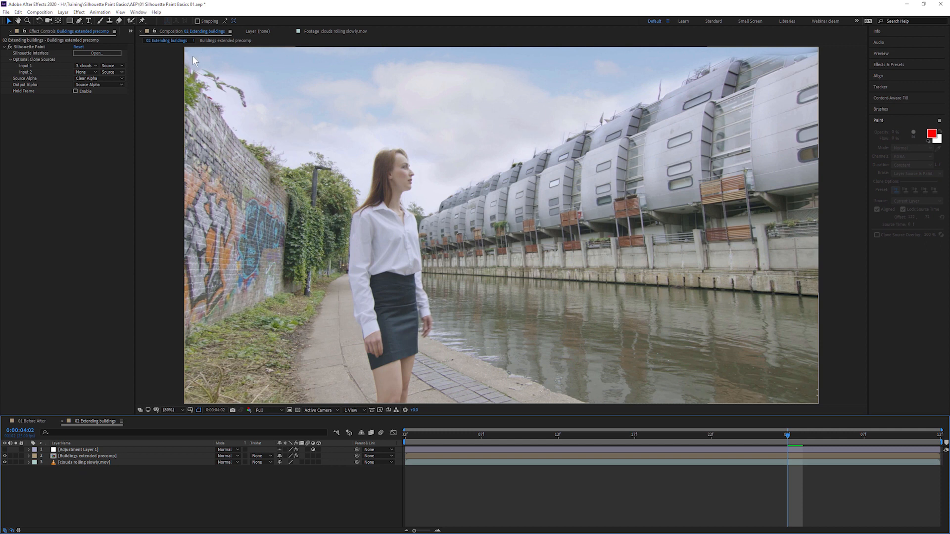
- Enable Adjustment Layer 1's effects over the Buildings extended composite
left_click(774, 59)
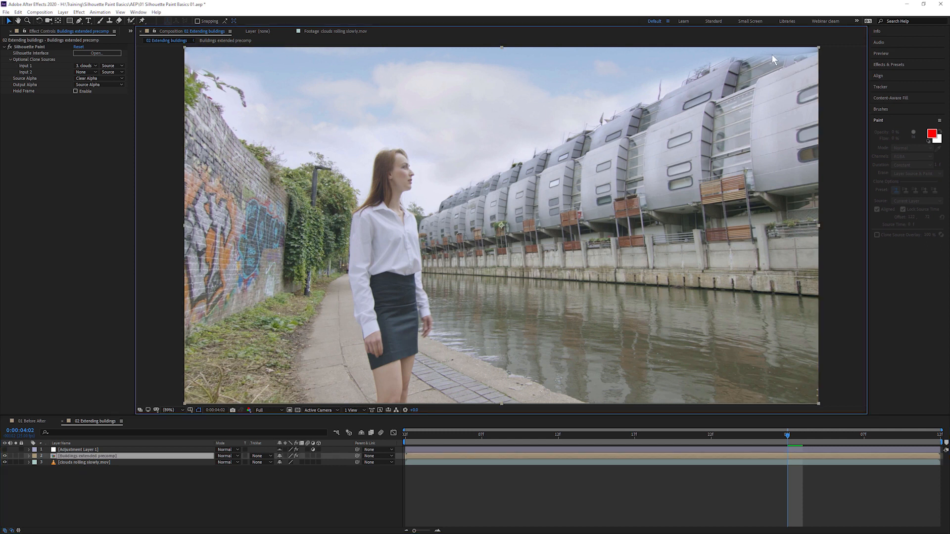
left_click(85, 450)
left_click(6, 450)
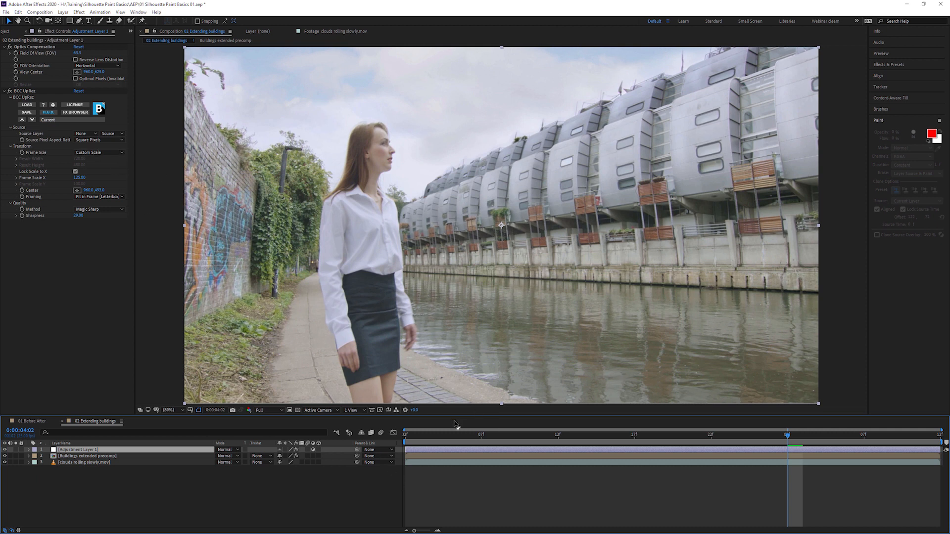
left_click(847, 431)
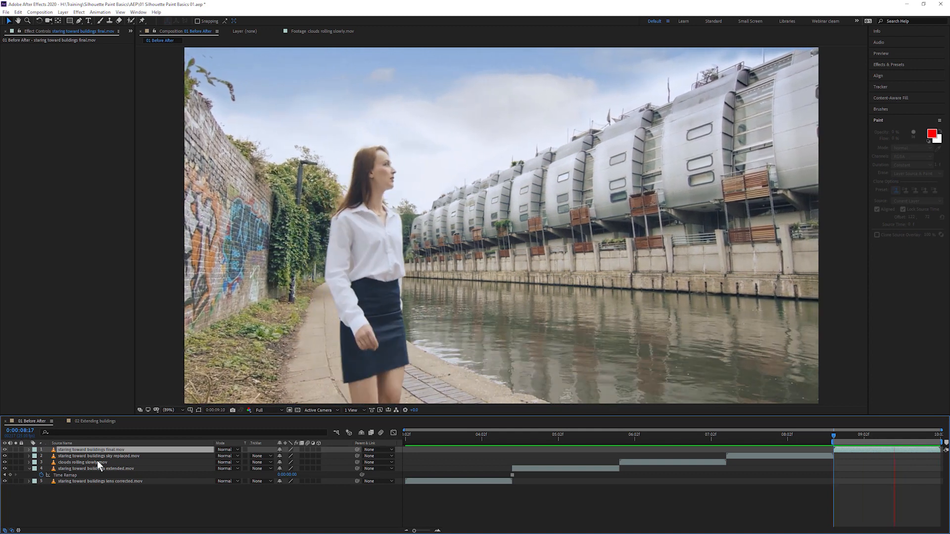
- Stop the preview and scrub through the before/after comparison
key("space")
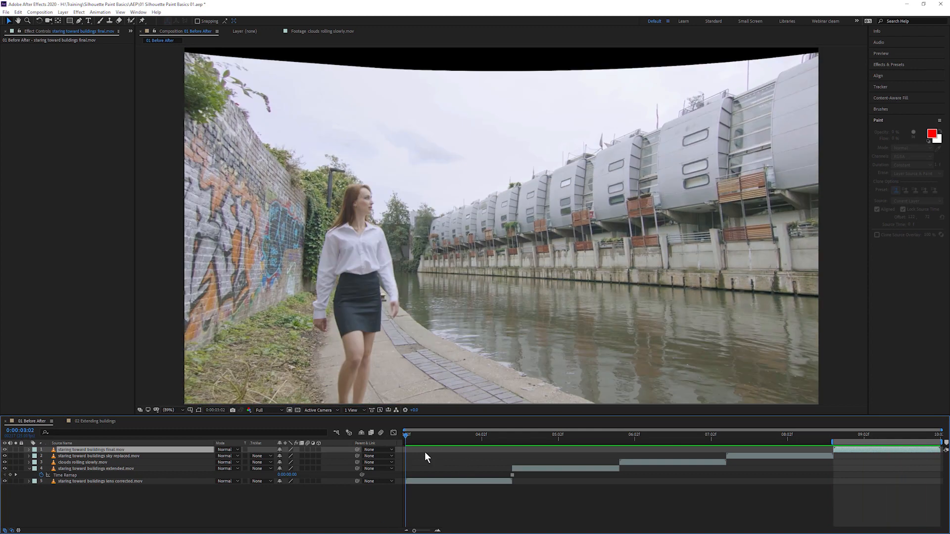
left_click_drag(415, 433, 513, 443)
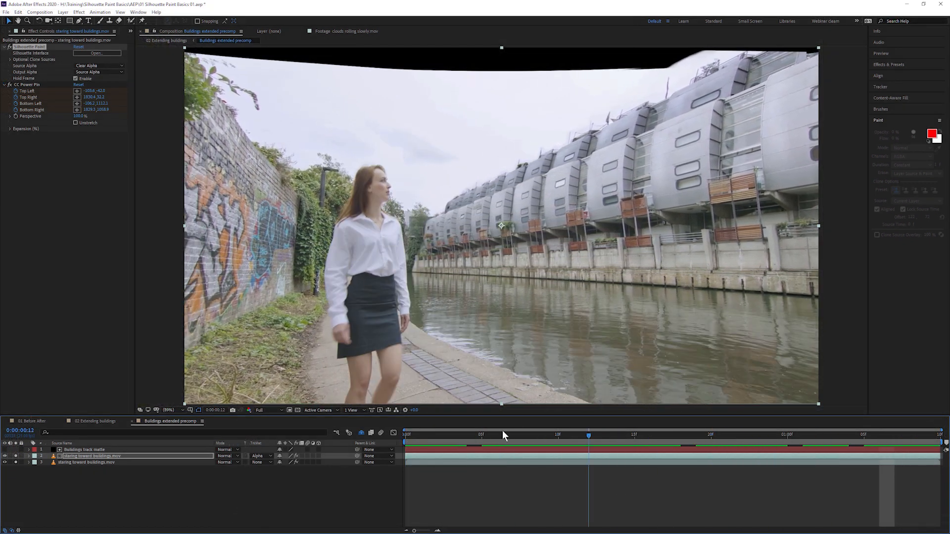
key("space")
- Switch to the 02 Extending buildings comp, scrub it, and start a preview
left_click(94, 420)
left_click_drag(530, 442, 757, 443)
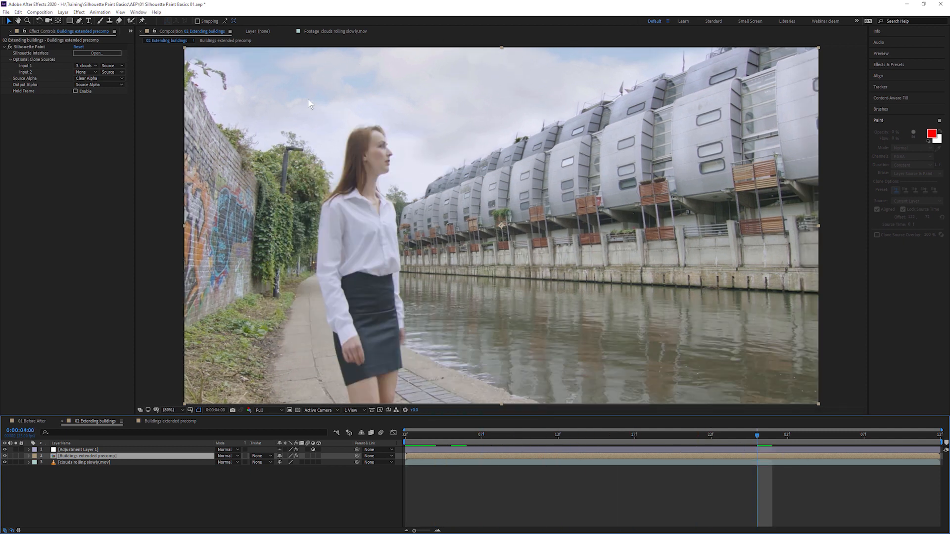
left_click_drag(879, 443, 483, 454)
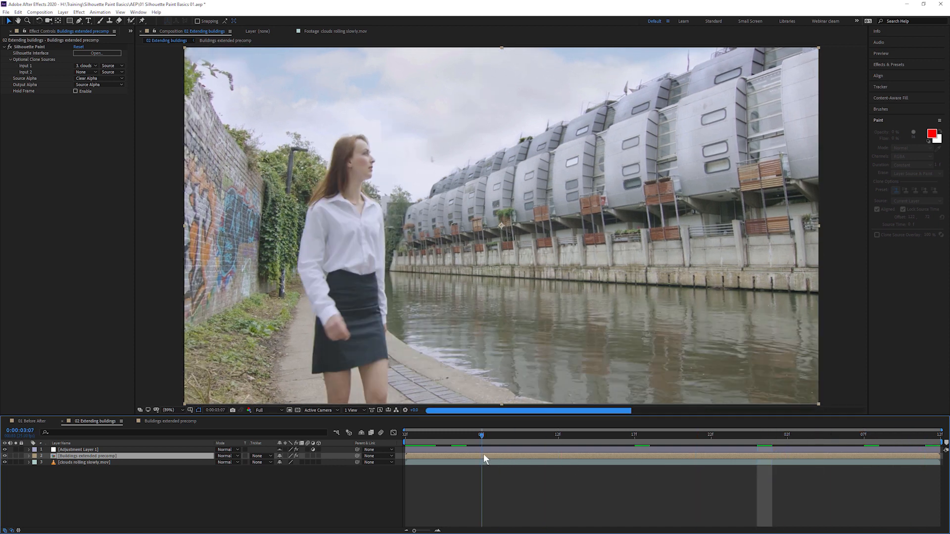
key("space")
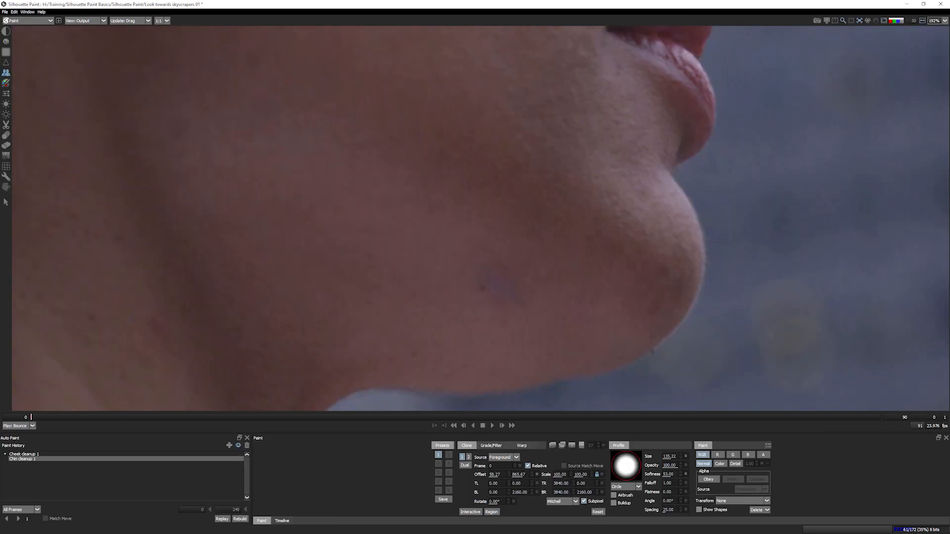
- View the Color and Detail layers, align the clone source, and paint in an extra tower block
key("Page_Down")
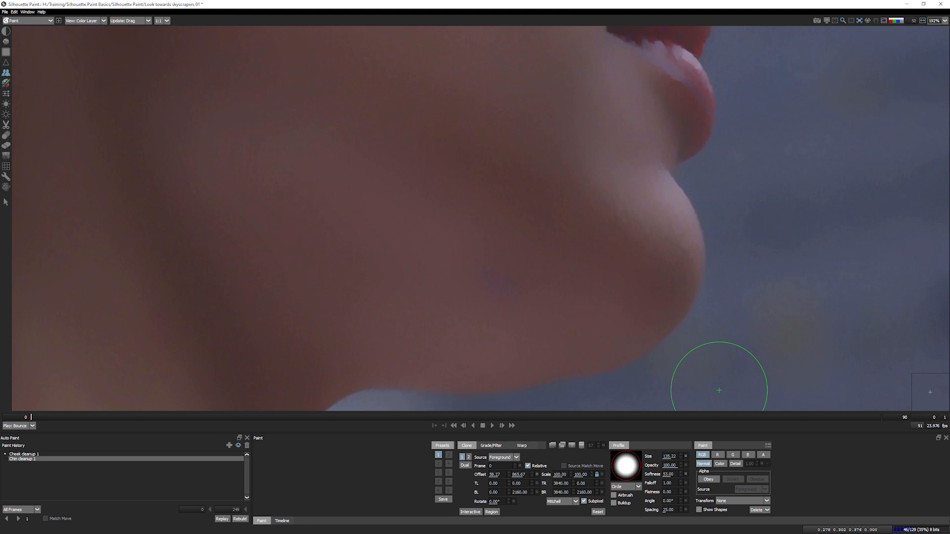
key("Page_Down")
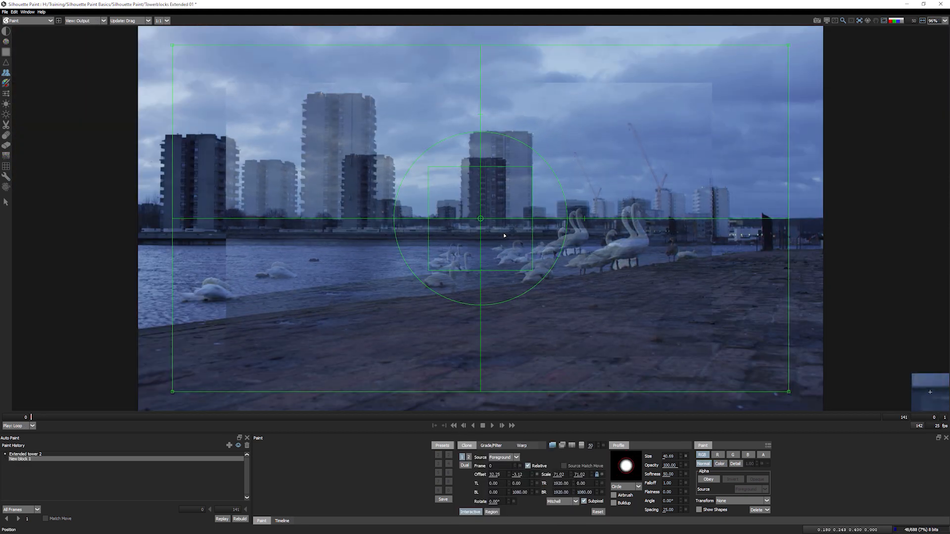
left_click_drag(520, 236, 519, 237)
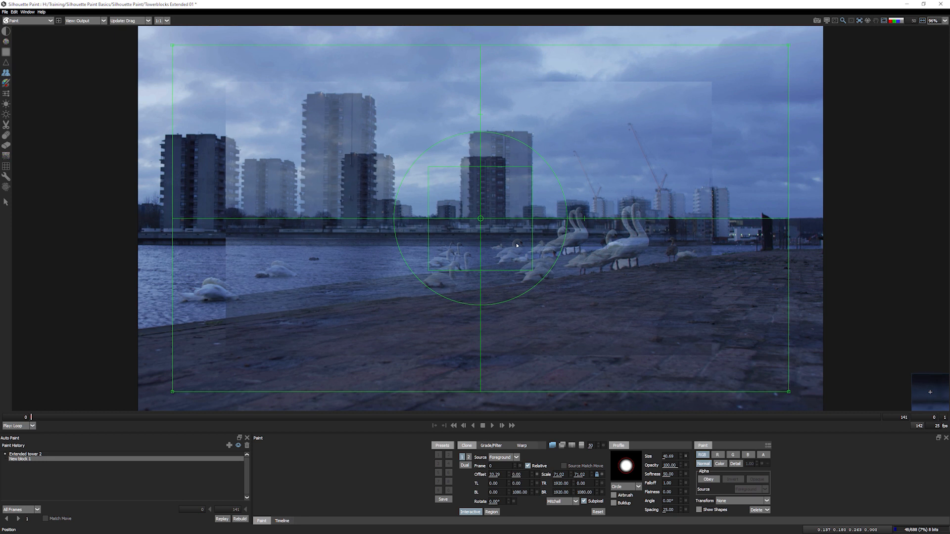
left_click(470, 513)
mouse_move(248, 162)
left_mouse_down()
mouse_move(246, 192)
mouse_move(257, 196)
mouse_move(283, 169)
mouse_move(281, 188)
mouse_move(286, 168)
mouse_move(290, 191)
mouse_move(272, 189)
mouse_move(258, 219)
left_mouse_up()
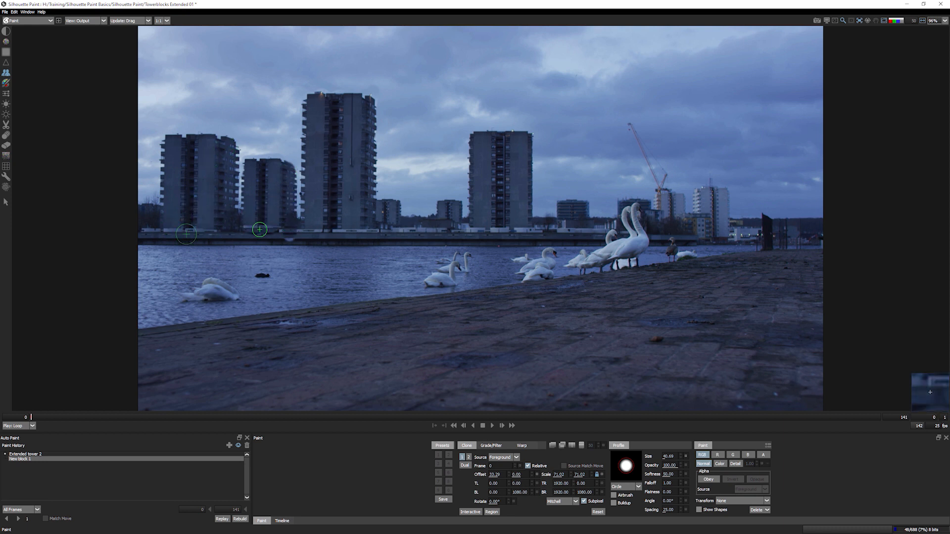